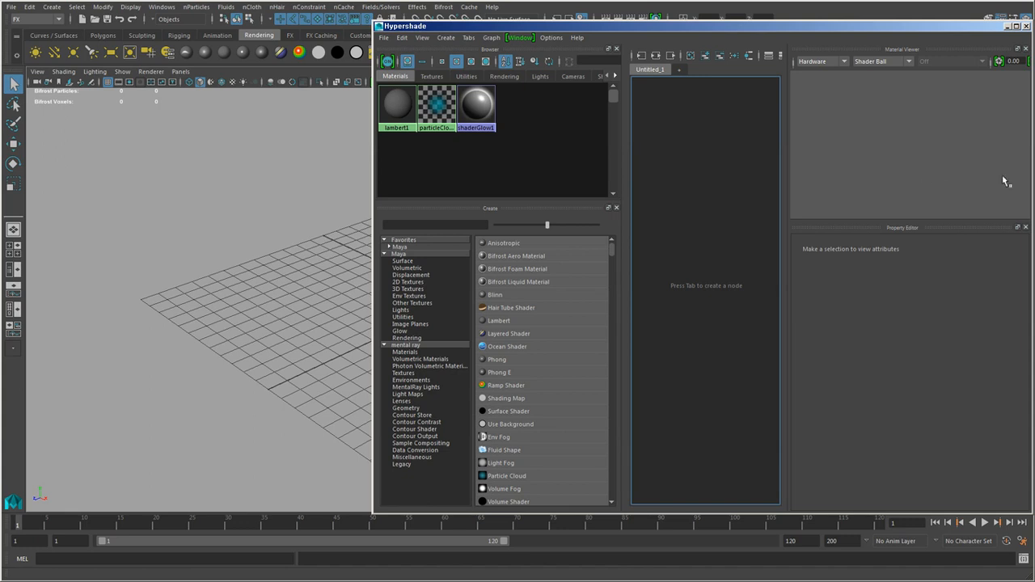
{"action": "left_click", "coordinate": [1026, 27]}
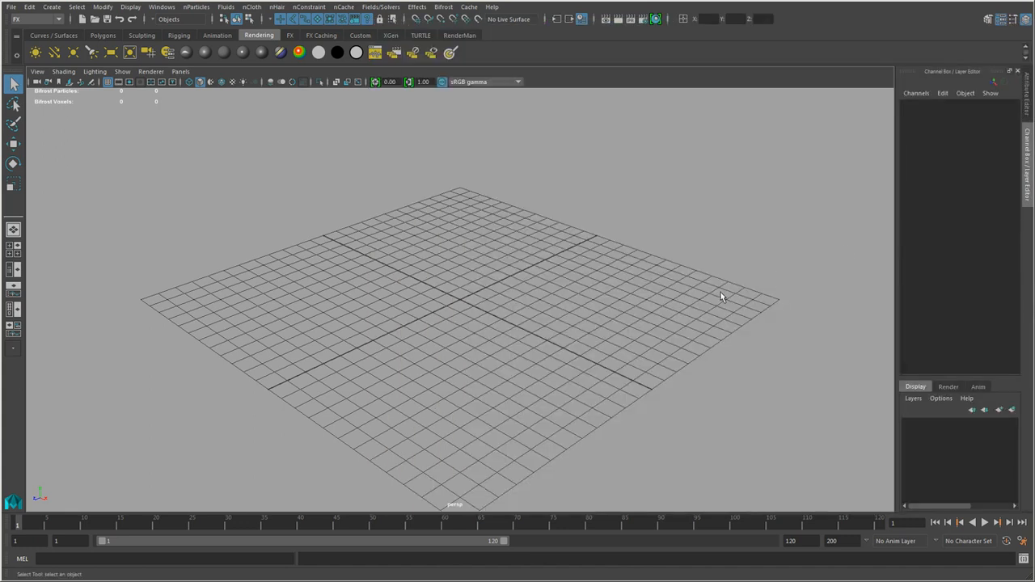
{"action": "left_click", "coordinate": [656, 21]}
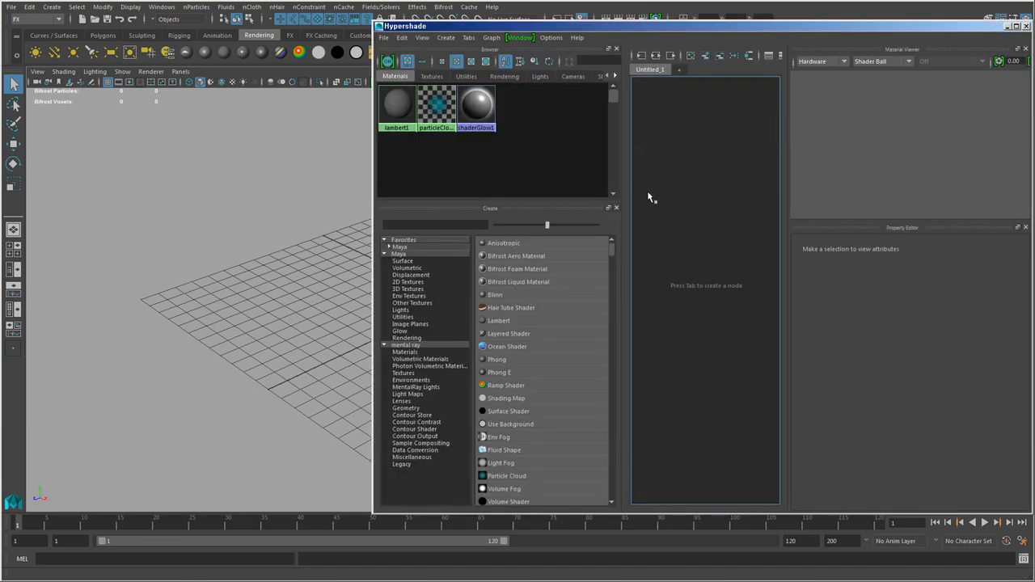
{"action": "left_click", "coordinate": [1025, 26]}
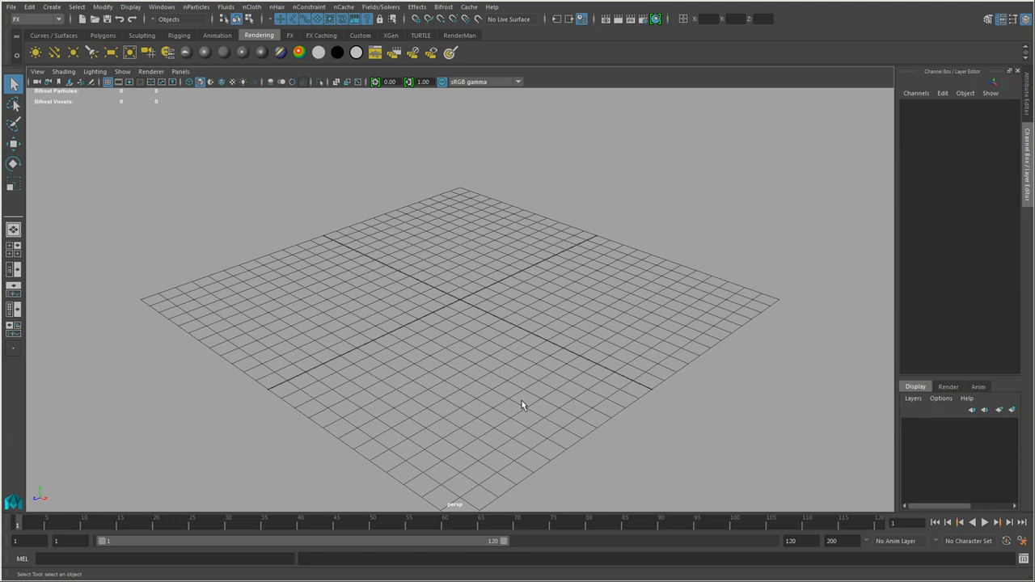
- Create a 1 × 1 × 1 polygon cube at the origin and frame it in the perspective view
{"action": "right_click_drag", "start_coordinate": [544, 218], "coordinate": [544, 243], "text": "shift"}
{"action": "key", "text": "f"}
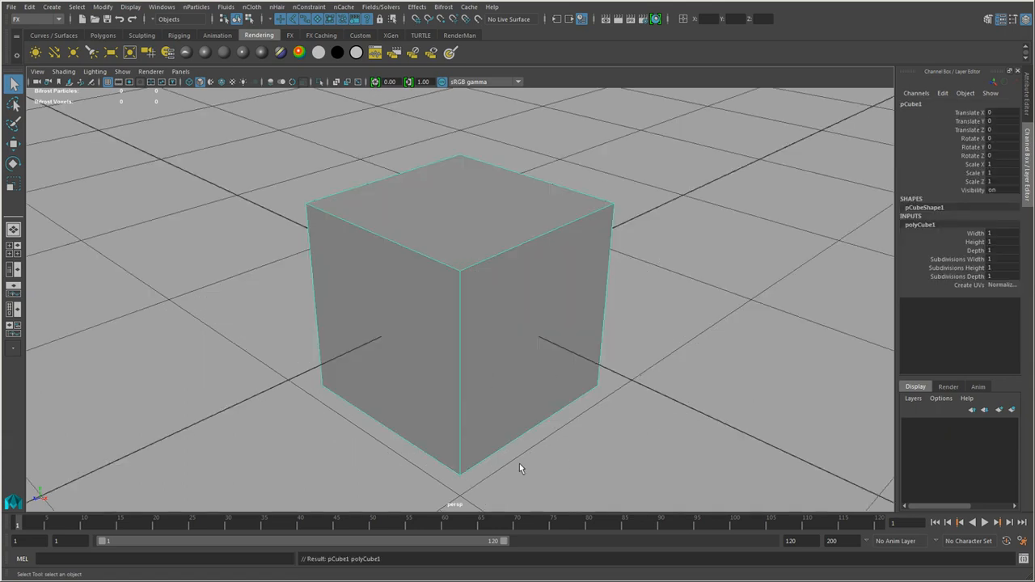
{"action": "right_click_drag", "start_coordinate": [704, 309], "coordinate": [456, 317], "text": "alt"}
{"action": "middle_click_drag", "start_coordinate": [456, 372], "coordinate": [457, 361], "text": "alt"}
{"action": "left_click_drag", "start_coordinate": [390, 416], "coordinate": [423, 370], "text": "alt"}
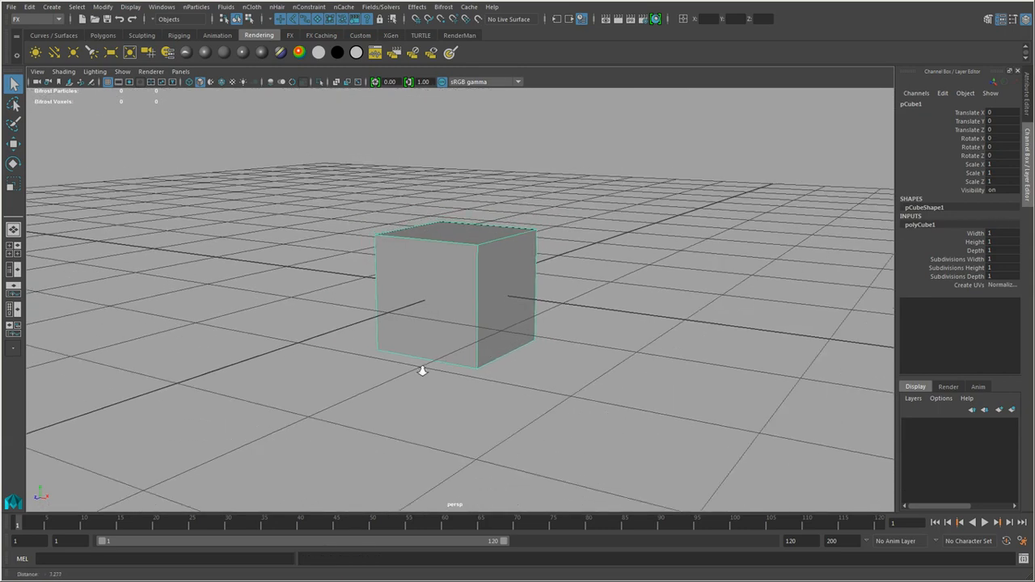
{"action": "middle_click_drag", "start_coordinate": [469, 389], "coordinate": [472, 348], "text": "alt"}
{"action": "left_click_drag", "start_coordinate": [472, 348], "coordinate": [507, 370], "text": "alt"}
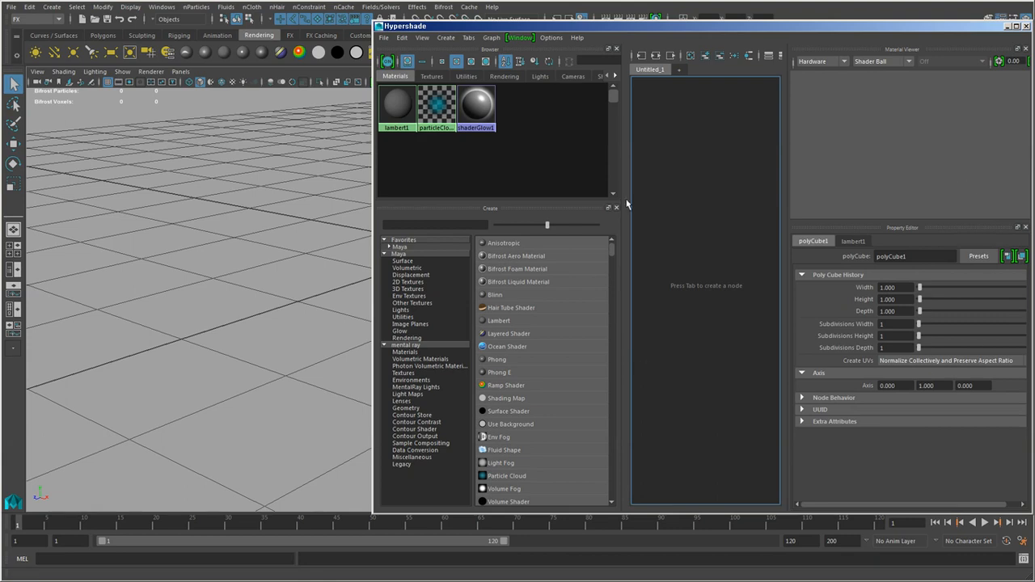
- Close the Hypershade and look over the cube's options for assigning new and existing materials
{"action": "left_click", "coordinate": [1026, 26]}
{"action": "left_click", "coordinate": [523, 391]}
{"action": "left_click", "coordinate": [502, 287]}
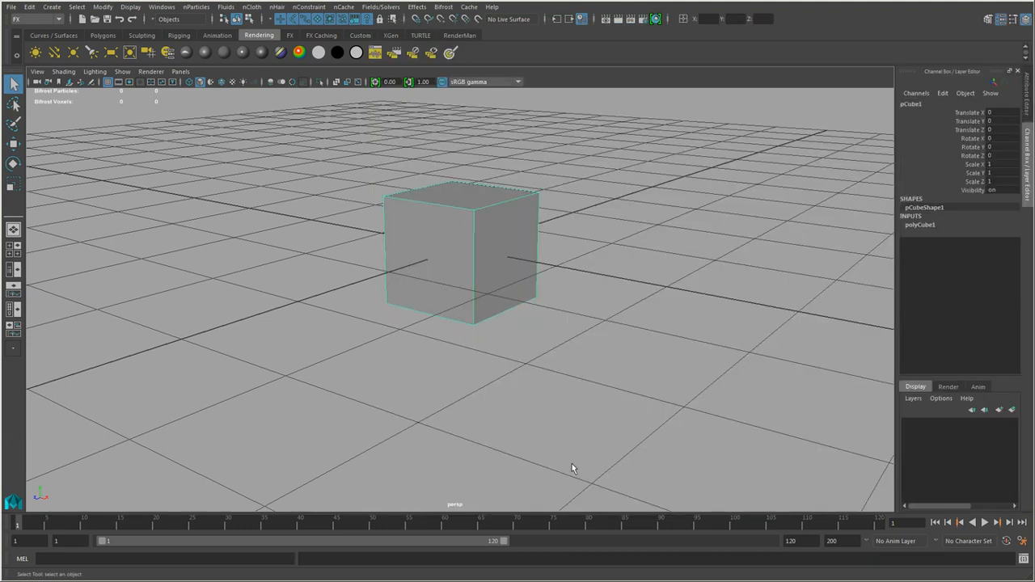
{"action": "right_click", "coordinate": [460, 194]}
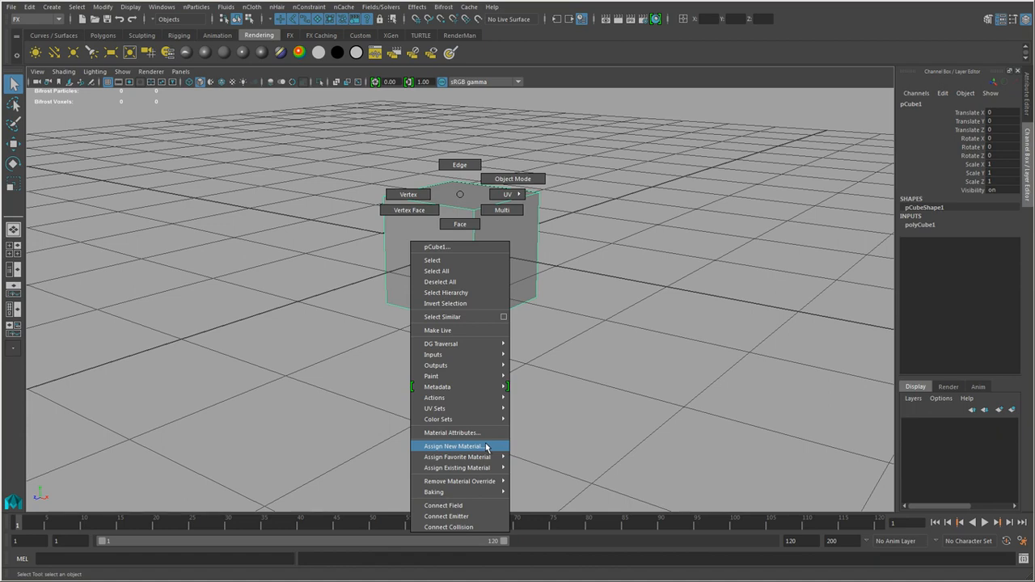
{"action": "mouse_move", "coordinate": [492, 471]}
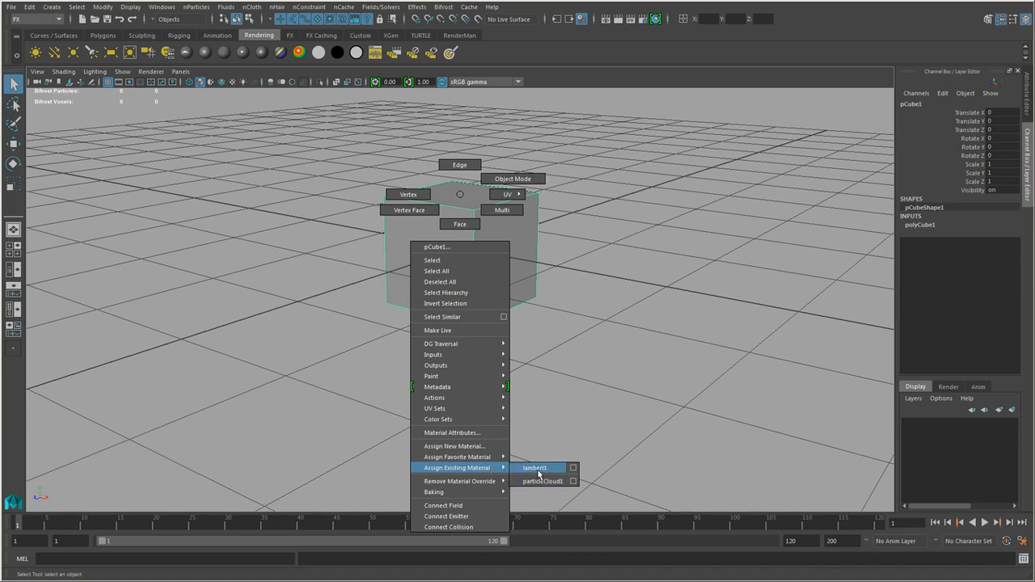
{"action": "left_click", "coordinate": [735, 309]}
{"action": "left_click", "coordinate": [514, 296]}
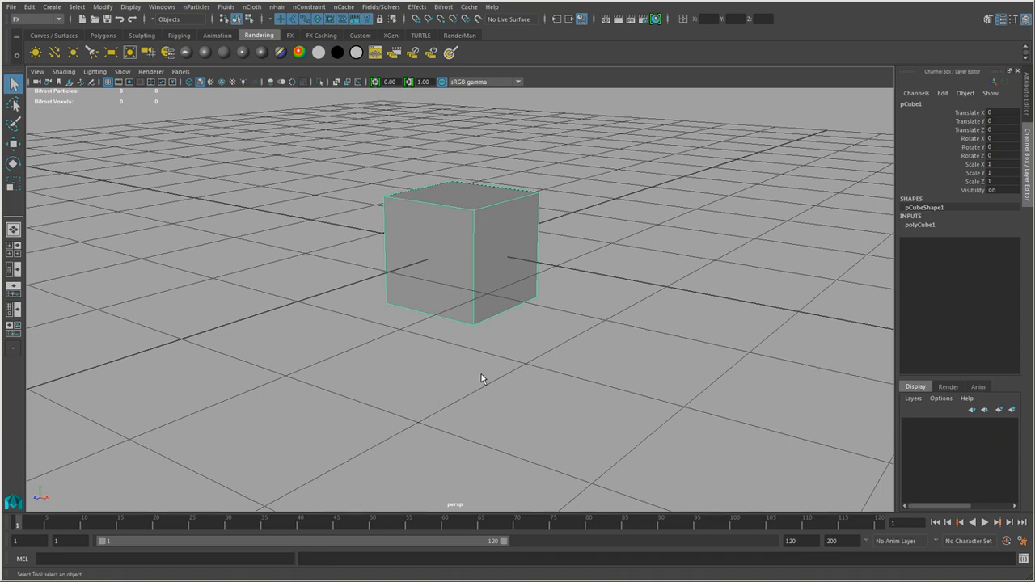
- Examine the cube's transform, shape, history, shading group and default lambert1 material attributes
{"action": "left_click", "coordinate": [503, 377]}
{"action": "left_click", "coordinate": [490, 275]}
{"action": "left_click", "coordinate": [1028, 95]}
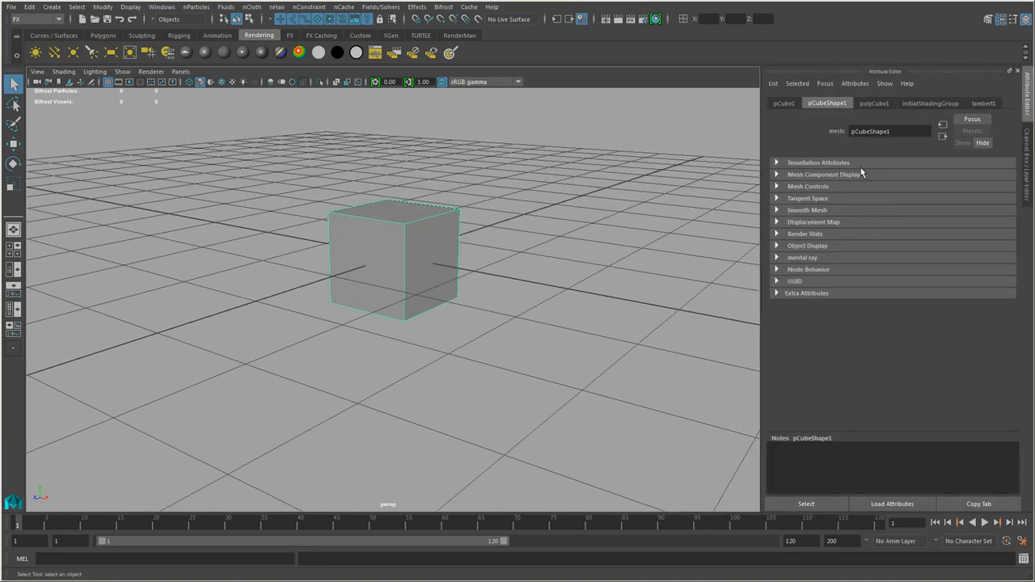
{"action": "left_click", "coordinate": [787, 103]}
{"action": "left_click", "coordinate": [827, 103]}
{"action": "left_click", "coordinate": [874, 103]}
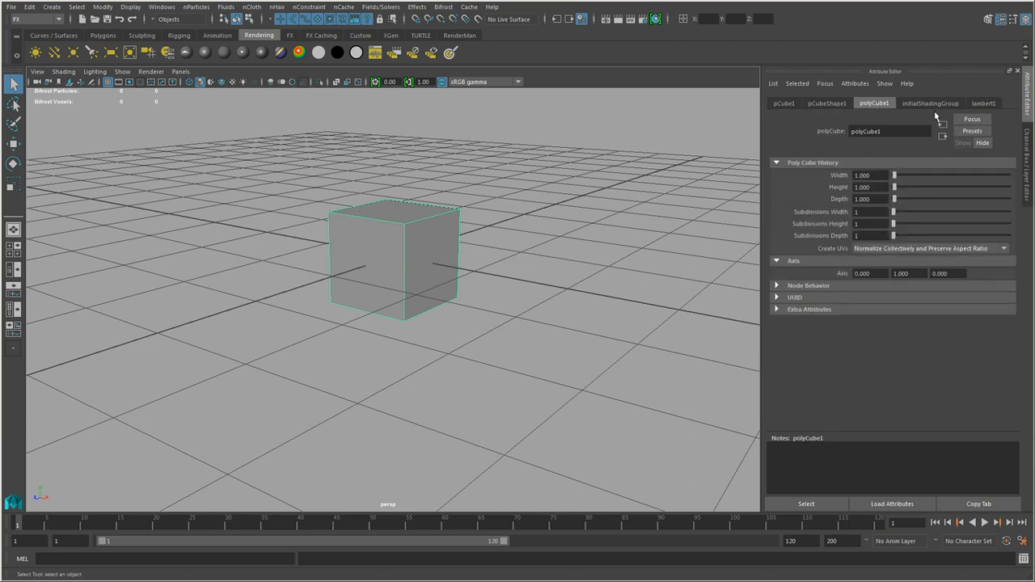
{"action": "left_click", "coordinate": [930, 103]}
{"action": "left_click", "coordinate": [970, 104]}
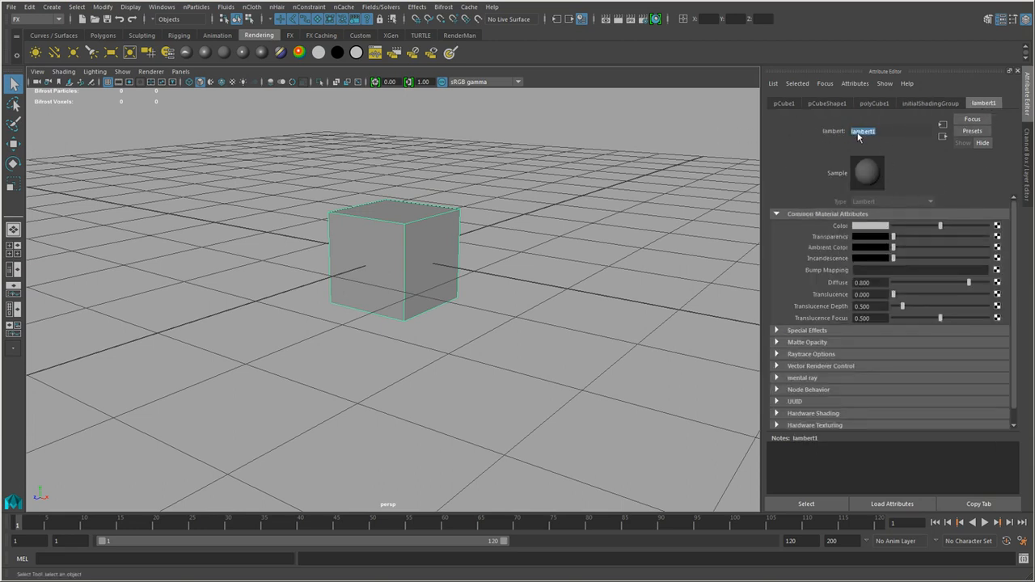
{"action": "left_click", "coordinate": [870, 175]}
- Assign a new Blinn surface material to the cube
{"action": "left_click", "coordinate": [473, 385]}
{"action": "left_click", "coordinate": [402, 222]}
{"action": "right_click", "coordinate": [396, 200]}
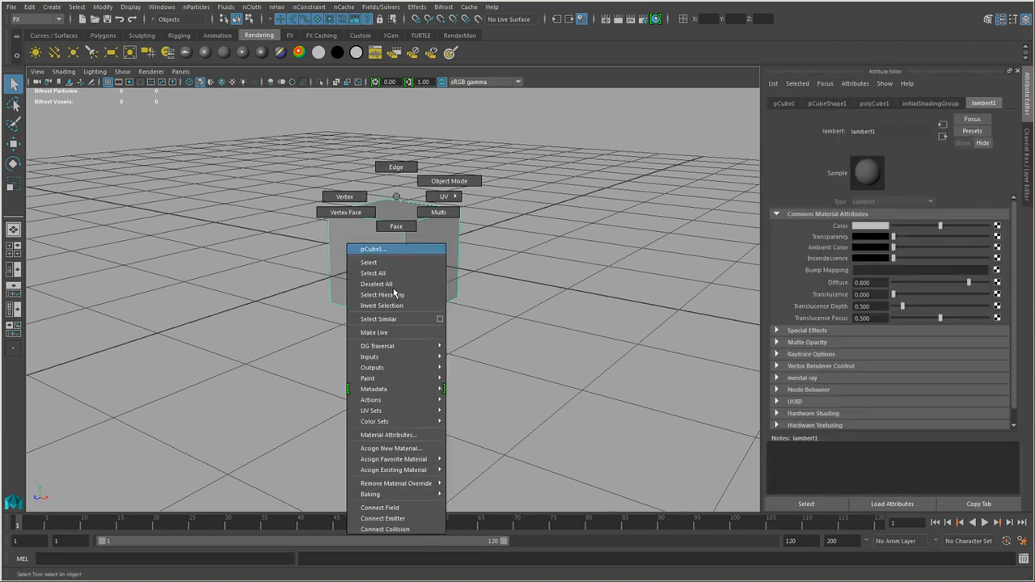
{"action": "left_click", "coordinate": [408, 449]}
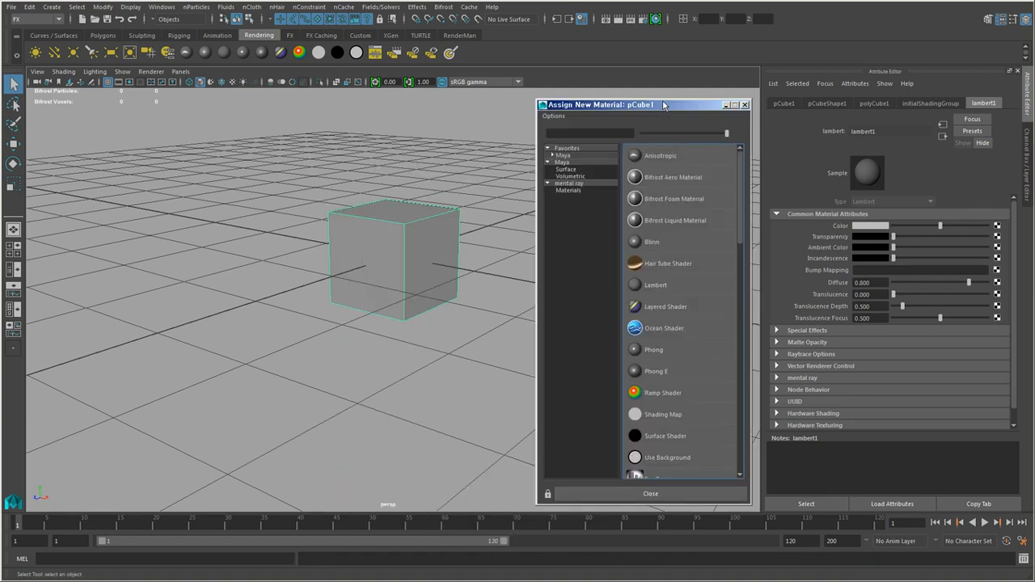
{"action": "left_click", "coordinate": [566, 162]}
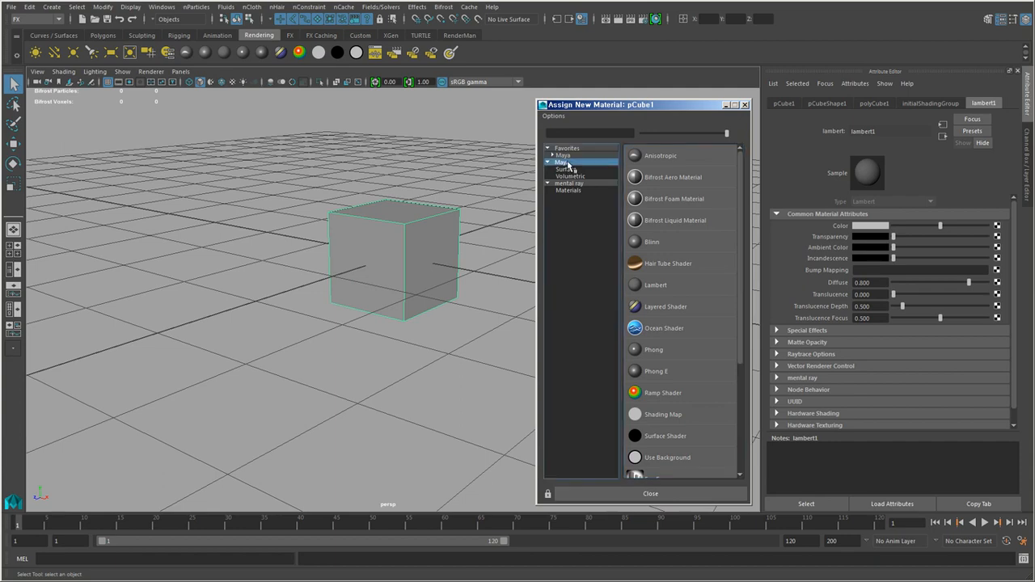
{"action": "left_click", "coordinate": [571, 169]}
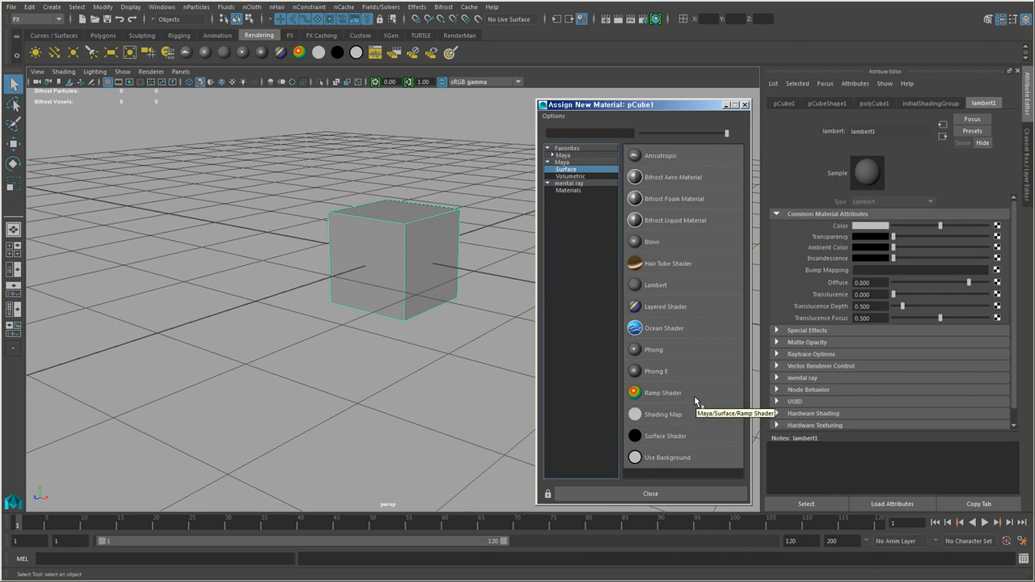
{"action": "left_click", "coordinate": [652, 242]}
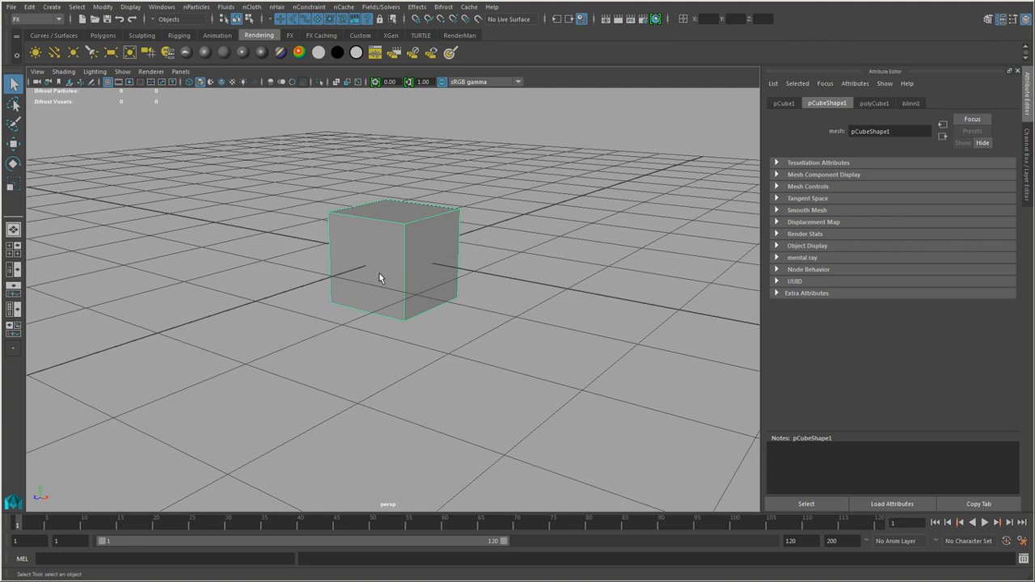
- Set the color of the cube's Blinn material to bright green
{"action": "left_click", "coordinate": [915, 106]}
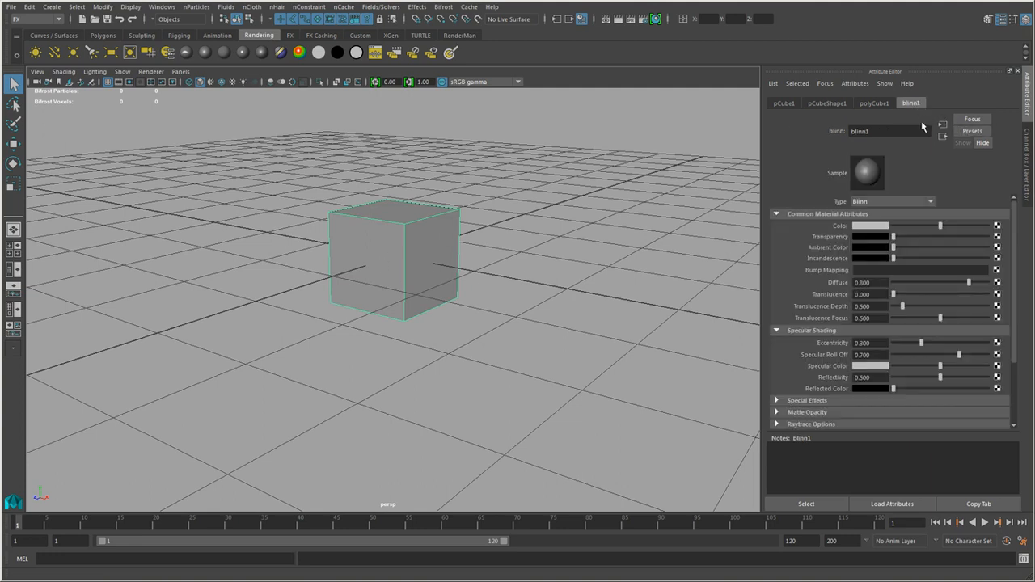
{"action": "double_click", "coordinate": [898, 131]}
{"action": "left_click", "coordinate": [879, 232]}
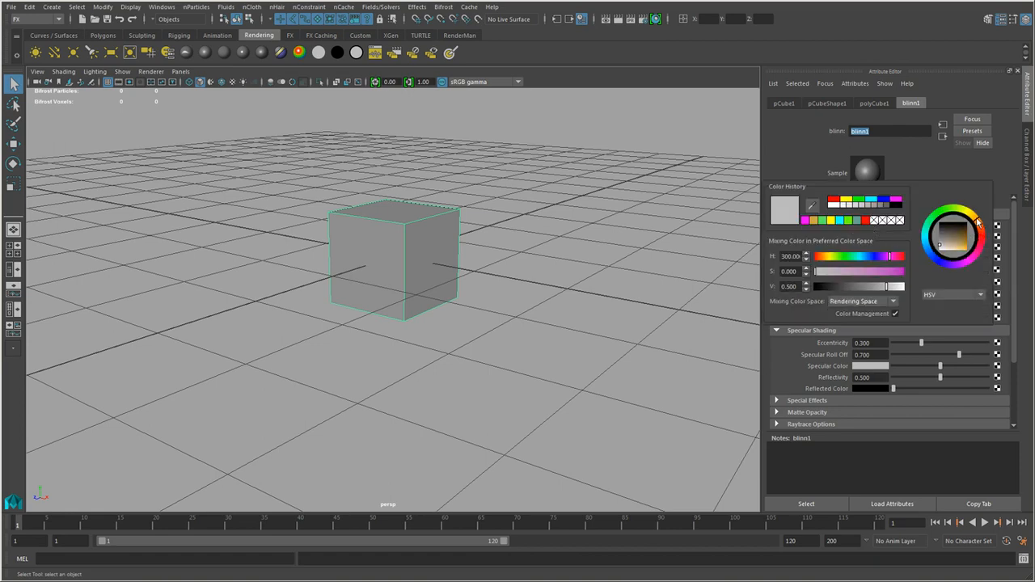
{"action": "left_click", "coordinate": [977, 229]}
{"action": "left_click_drag", "start_coordinate": [978, 229], "coordinate": [935, 213]}
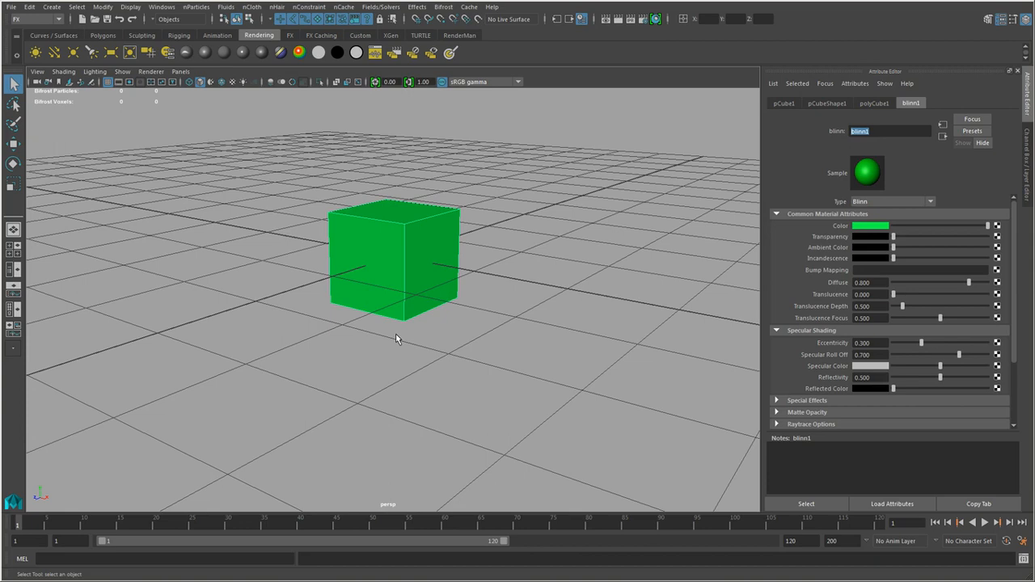
{"action": "left_click", "coordinate": [463, 368]}
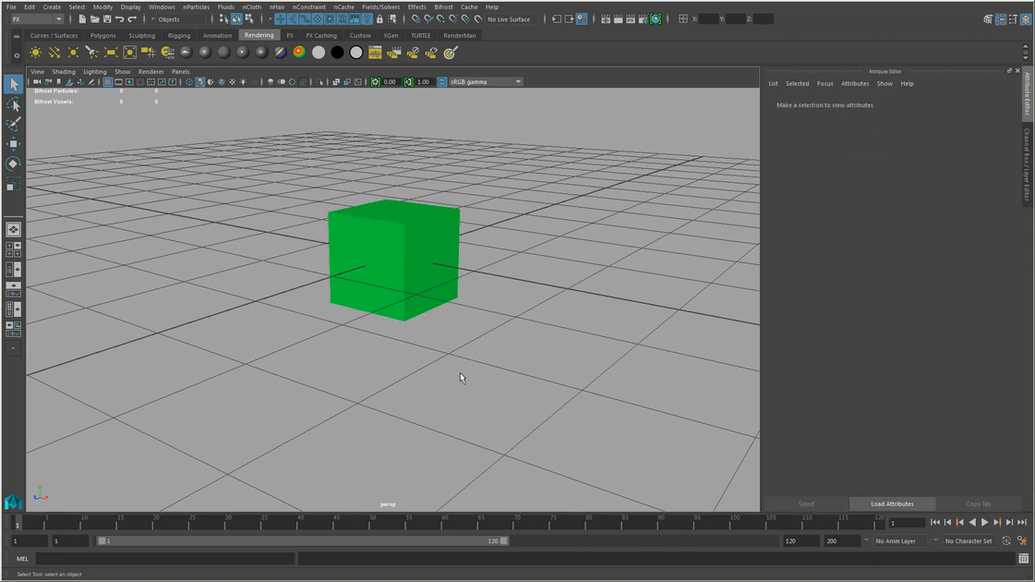
- Assign a new Phong E material to the green cube
{"action": "left_click", "coordinate": [380, 208]}
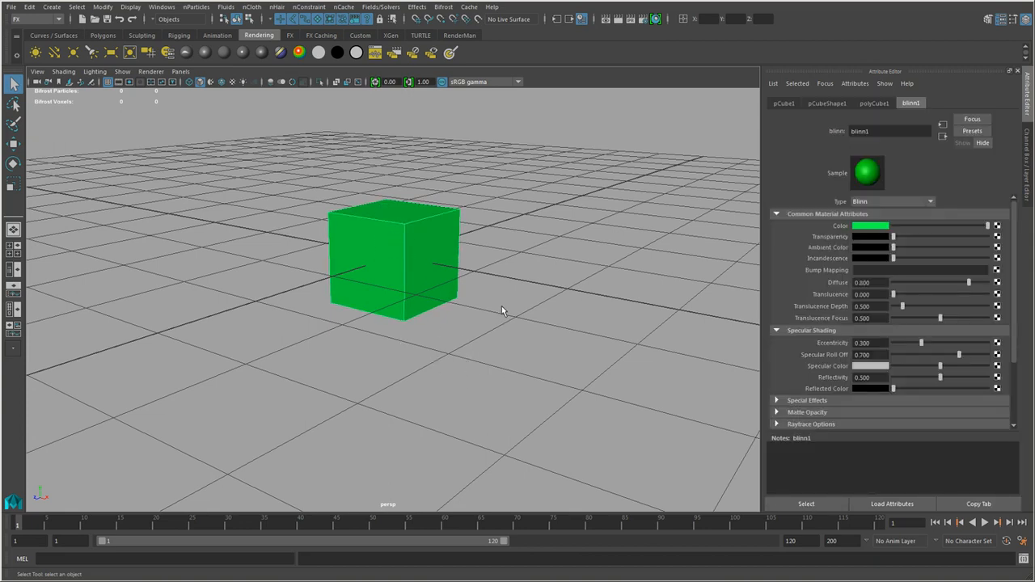
{"action": "right_click", "coordinate": [426, 213]}
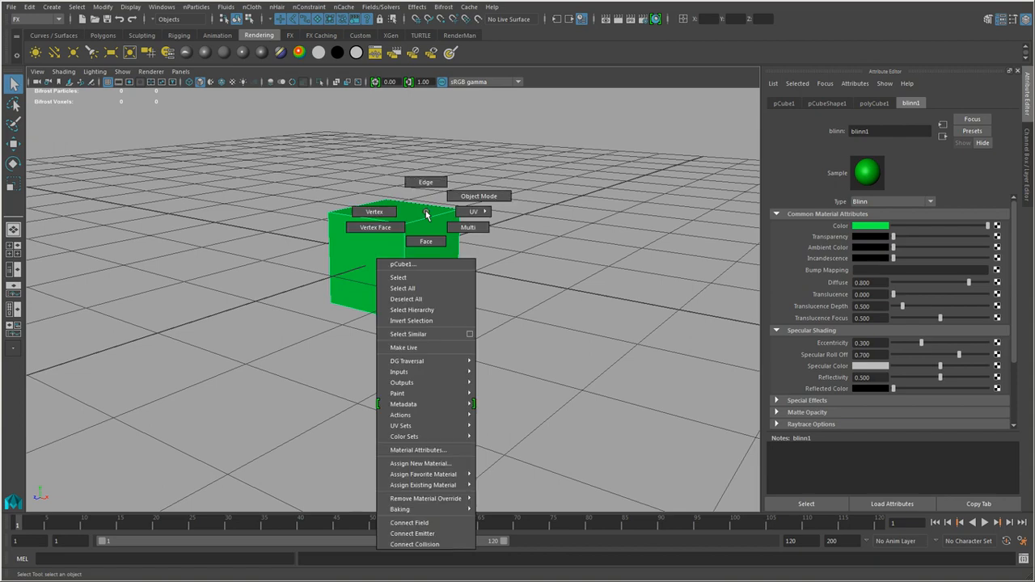
{"action": "left_click", "coordinate": [436, 463]}
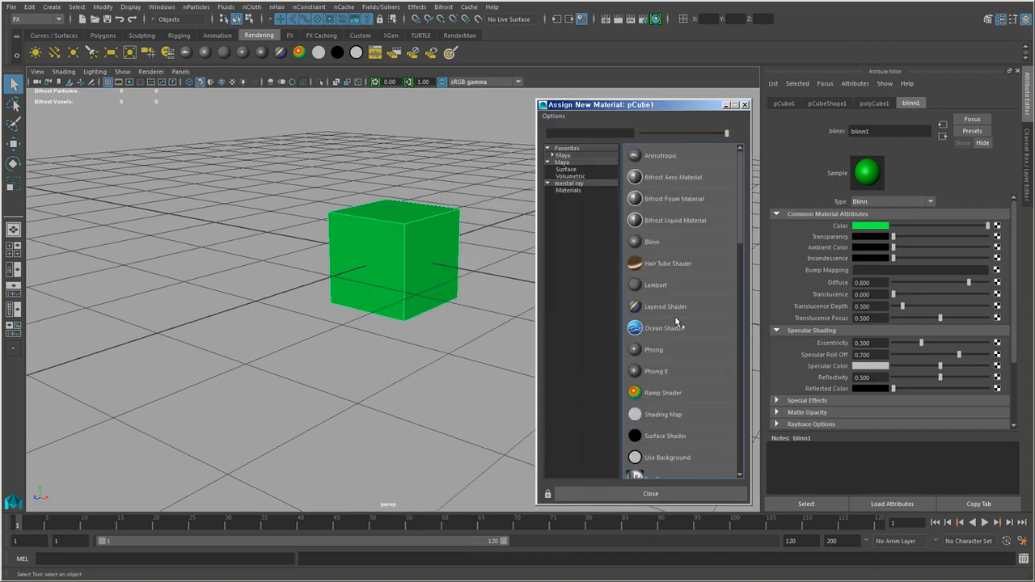
{"action": "left_click", "coordinate": [656, 371]}
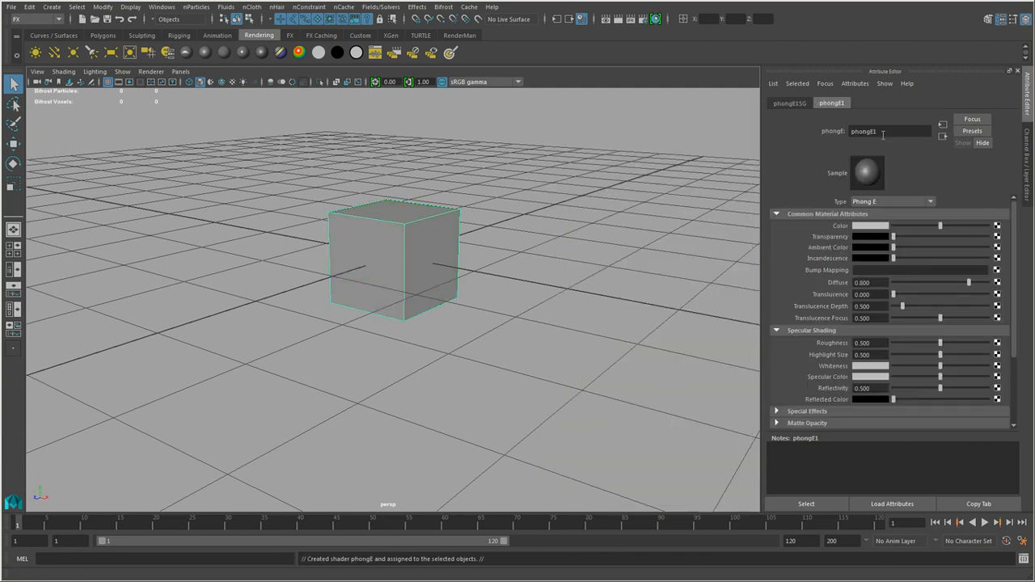
- Set the color of the cube's Phong E material to magenta
{"action": "left_click", "coordinate": [463, 258]}
{"action": "left_click", "coordinate": [403, 232]}
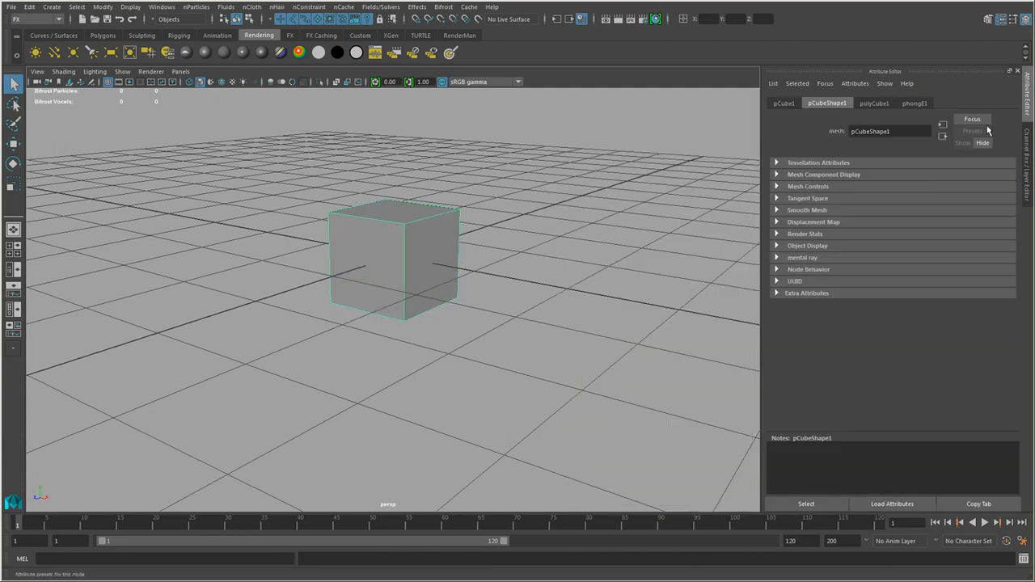
{"action": "left_click", "coordinate": [919, 103]}
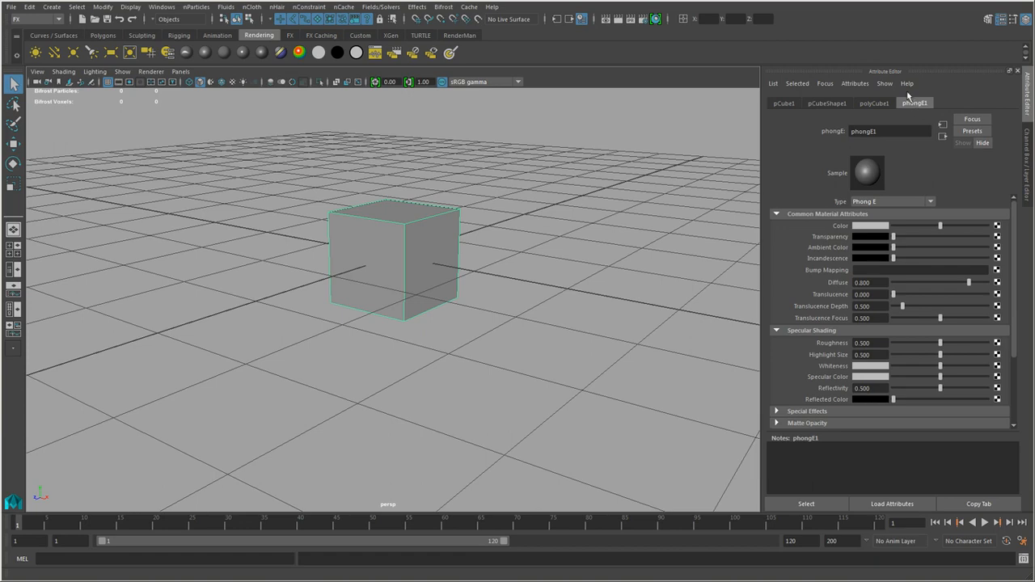
{"action": "left_click", "coordinate": [878, 227]}
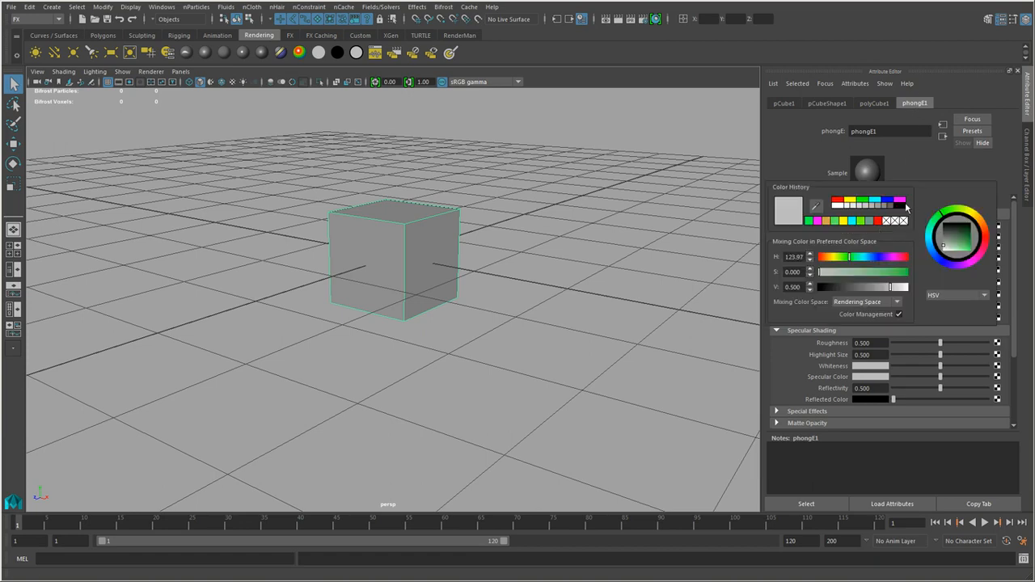
{"action": "left_click", "coordinate": [900, 200]}
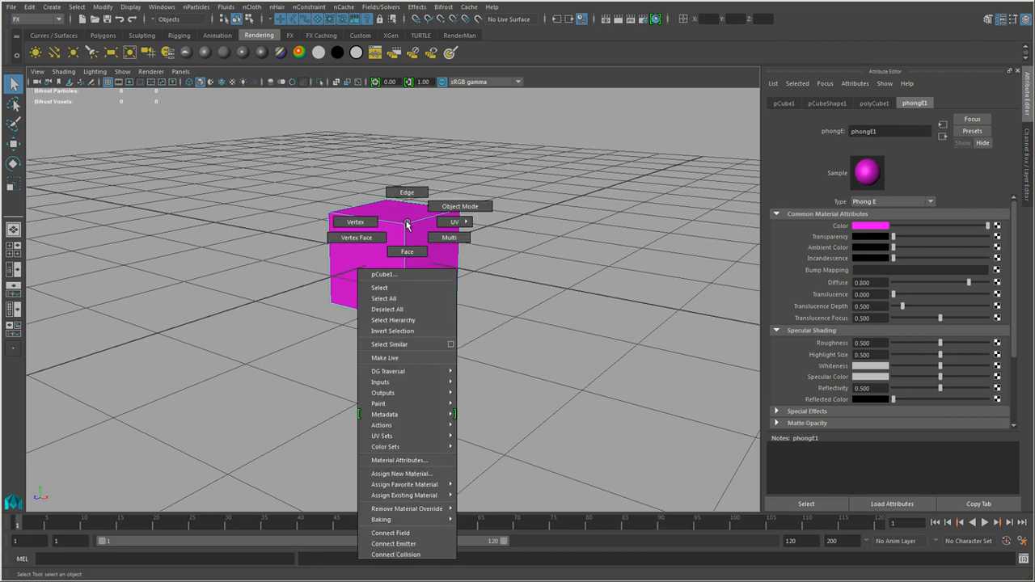
- Reassign the existing blinn1 material to the cube and show the material's attributes
{"action": "mouse_move", "coordinate": [443, 496]}
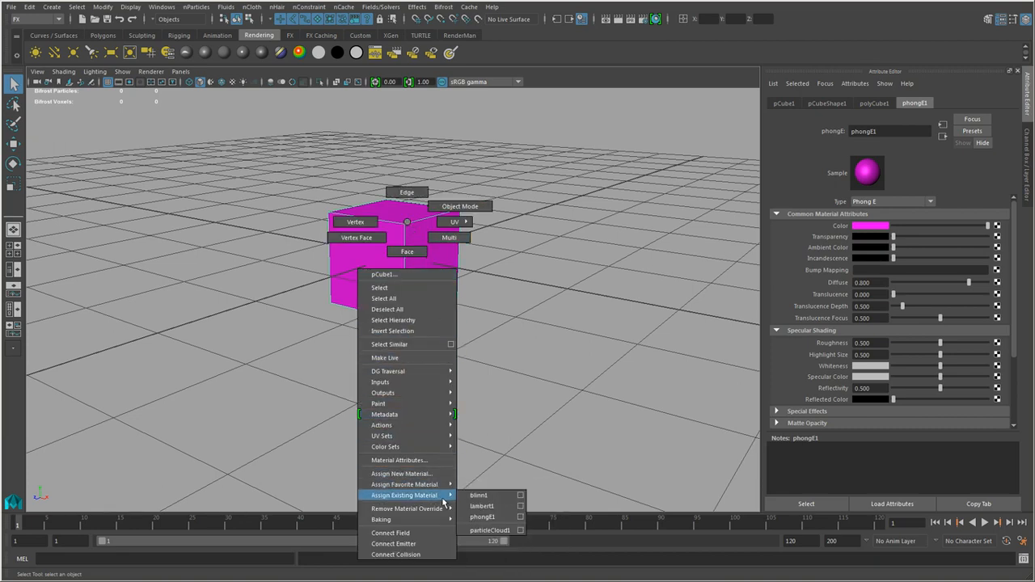
{"action": "left_click", "coordinate": [504, 497]}
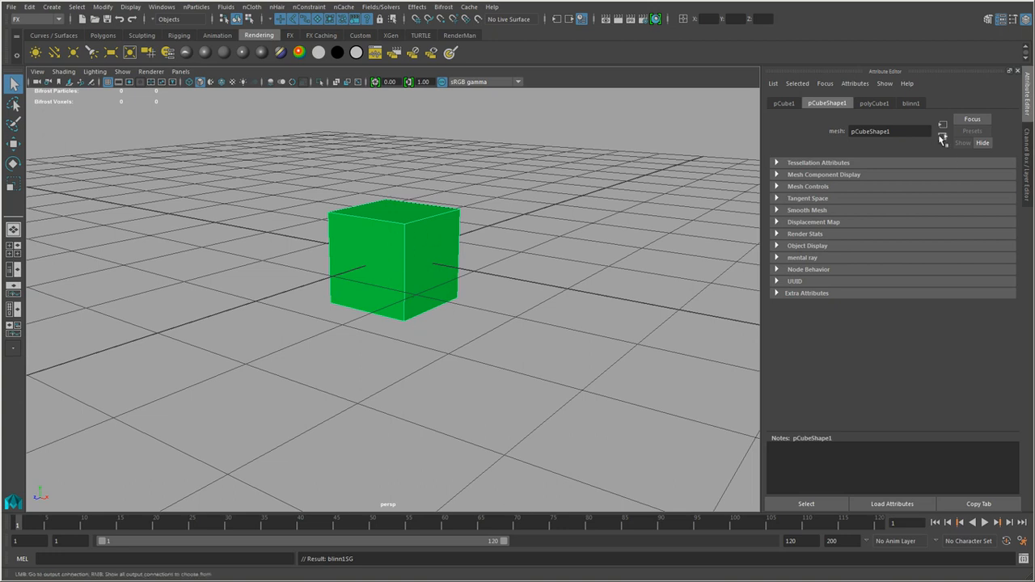
{"action": "left_click", "coordinate": [942, 138]}
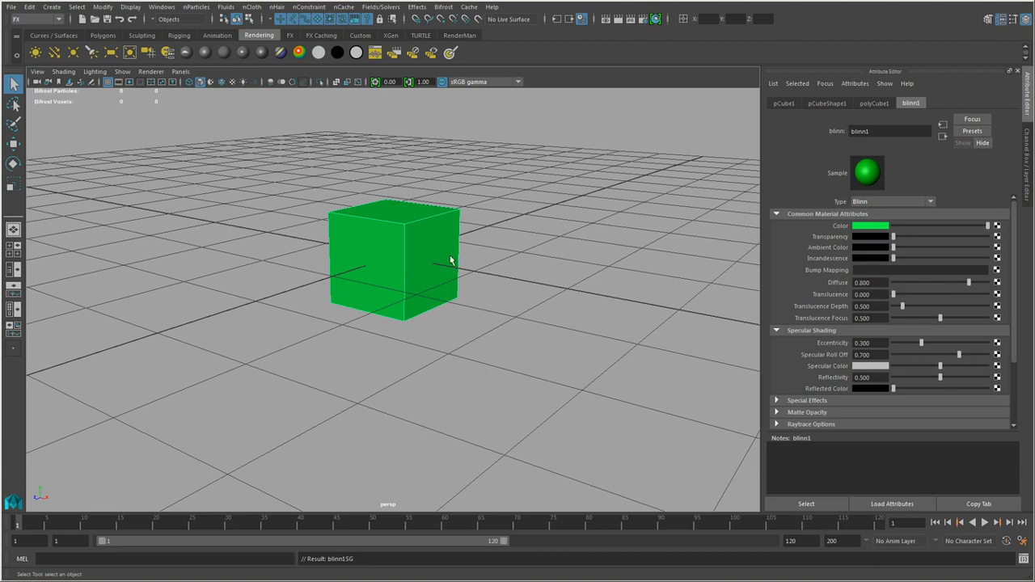
{"action": "right_click", "coordinate": [388, 220]}
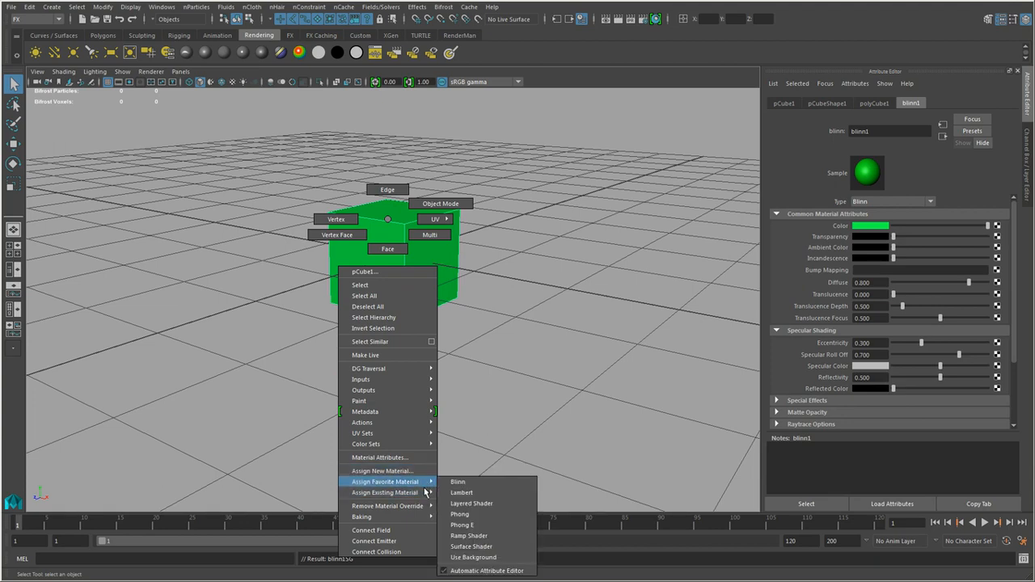
{"action": "left_click", "coordinate": [574, 395]}
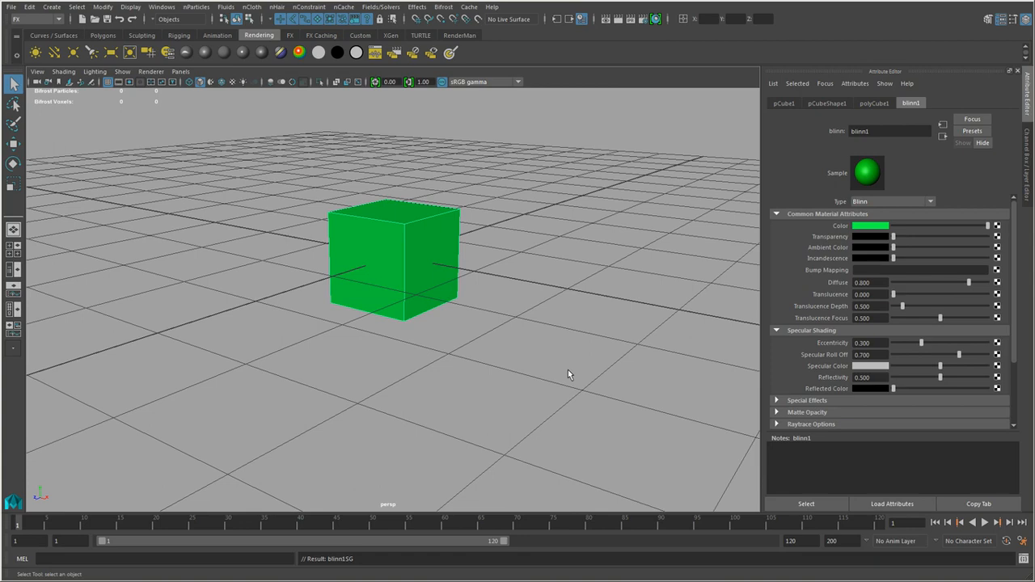
- Open the Hypershade and look through the scene's existing materials, finishing with blinn1 selected
{"action": "left_click", "coordinate": [655, 19]}
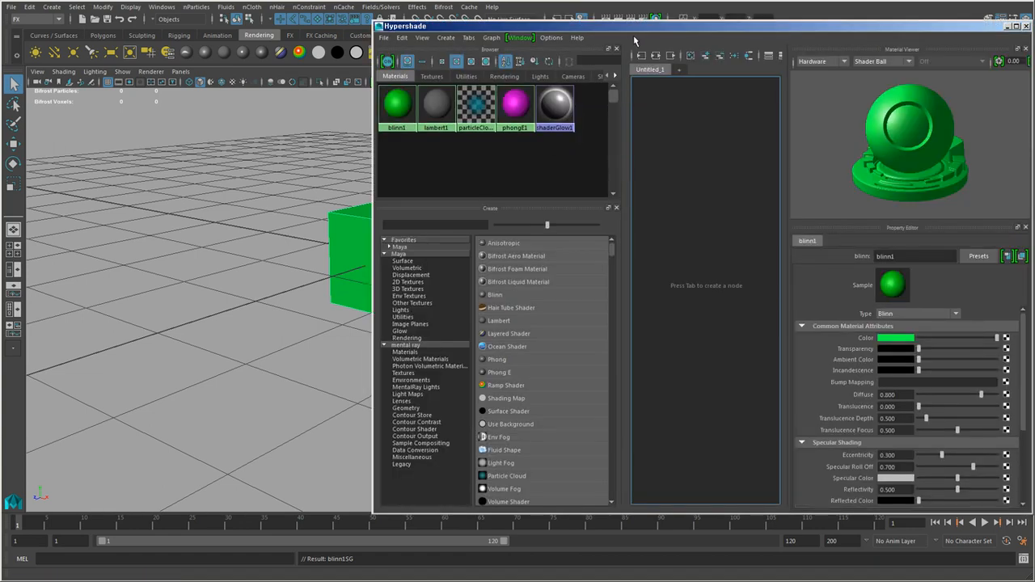
{"action": "middle_click_drag", "start_coordinate": [339, 361], "coordinate": [192, 381], "text": "alt"}
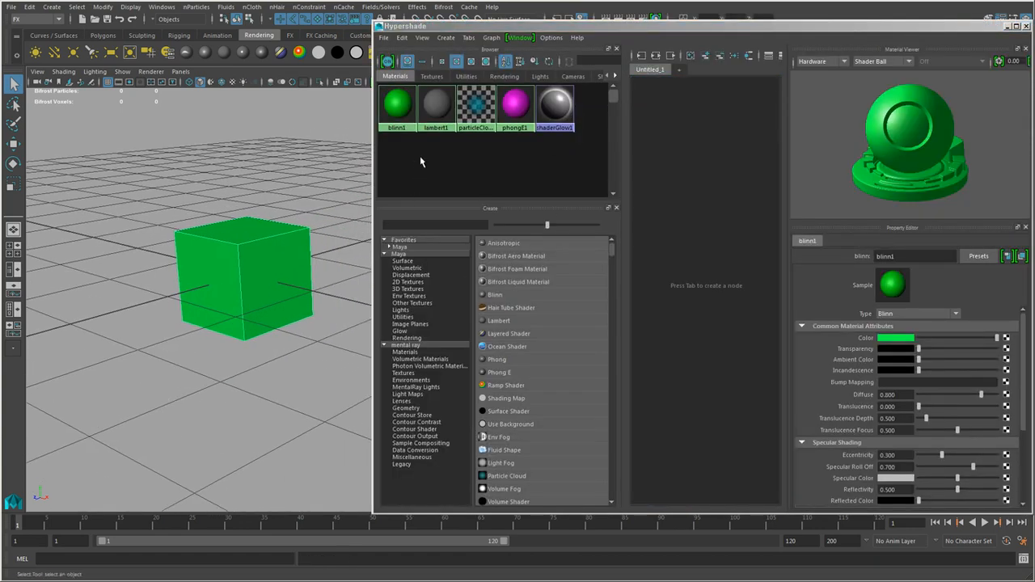
{"action": "left_click", "coordinate": [536, 27]}
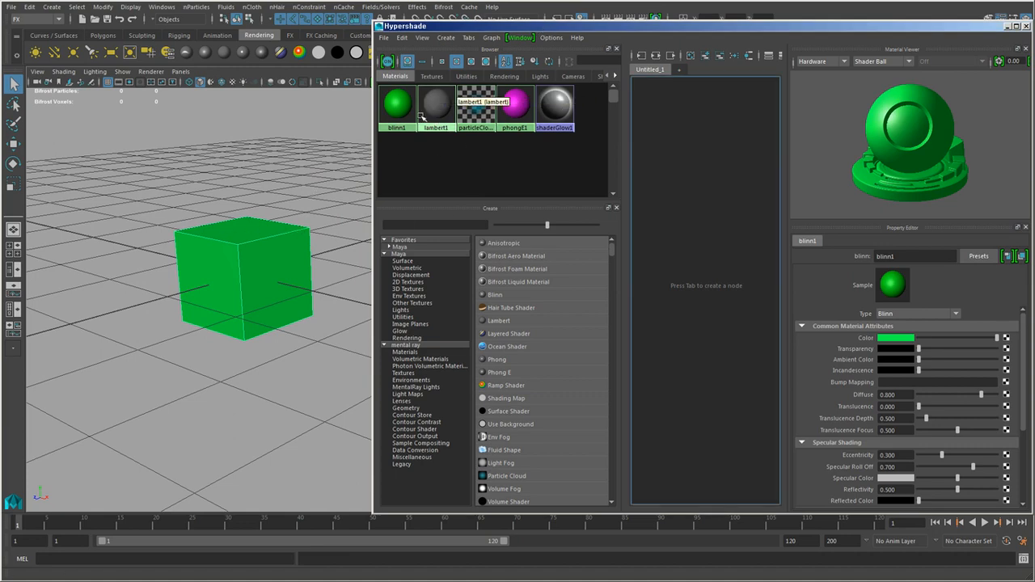
{"action": "left_click", "coordinate": [475, 102]}
{"action": "left_click", "coordinate": [518, 103]}
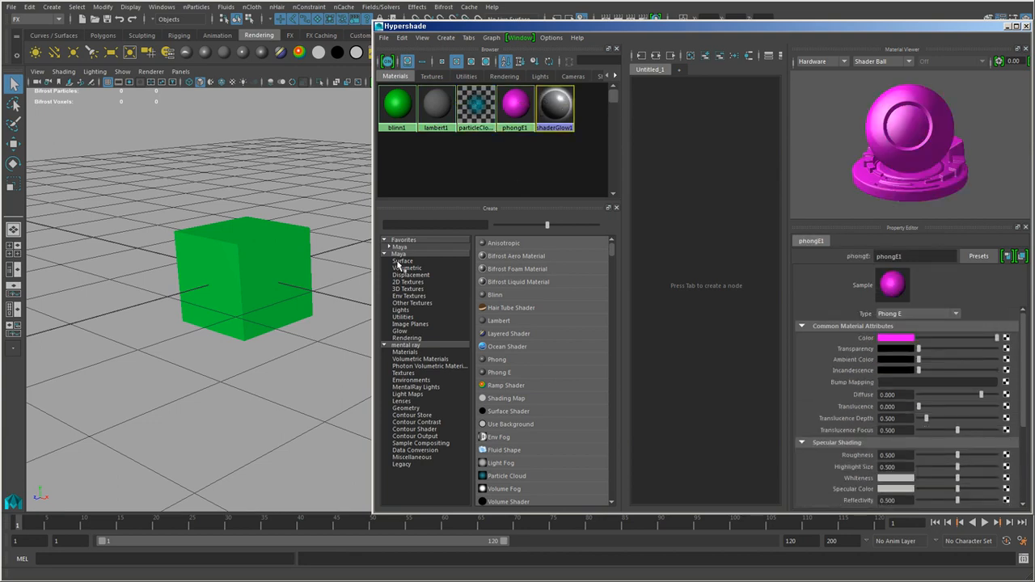
{"action": "left_click", "coordinate": [556, 103]}
{"action": "left_click", "coordinate": [401, 106]}
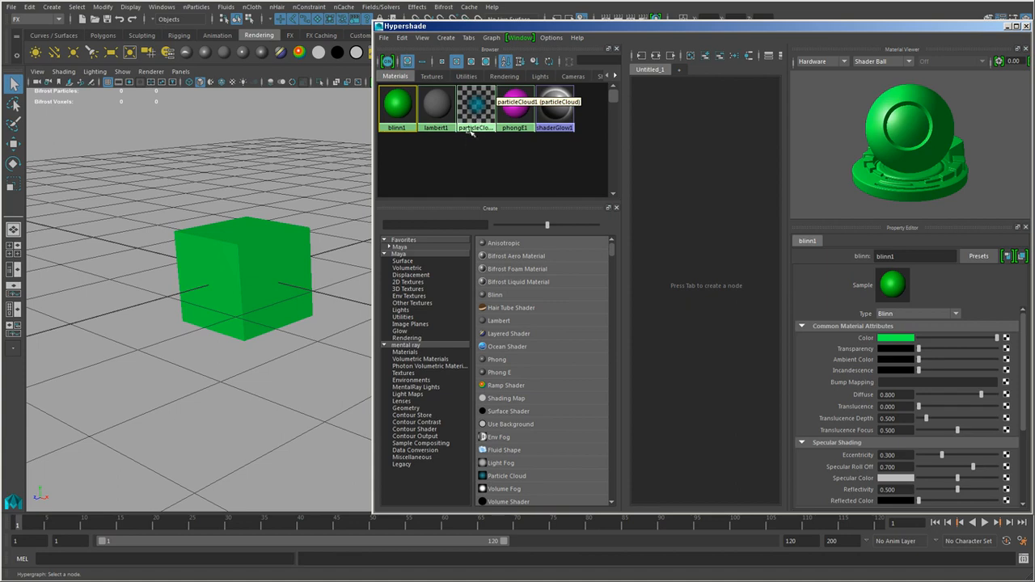
- Try the small, large and extra-large swatch sizes and the name-only list for the materials, and return to medium icons
{"action": "left_click", "coordinate": [442, 62]}
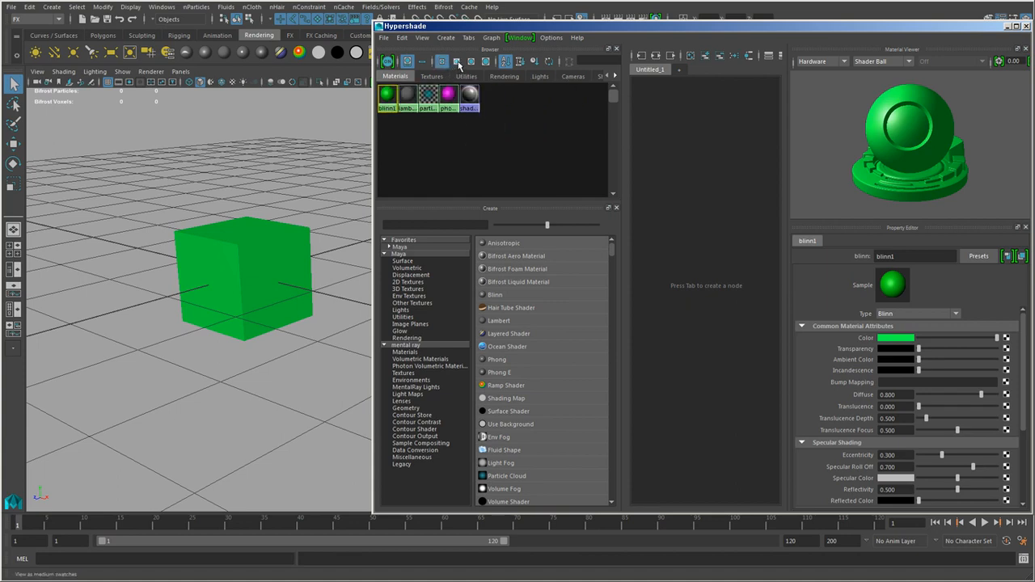
{"action": "left_click", "coordinate": [470, 62]}
{"action": "left_click", "coordinate": [486, 61]}
{"action": "left_click", "coordinate": [471, 61]}
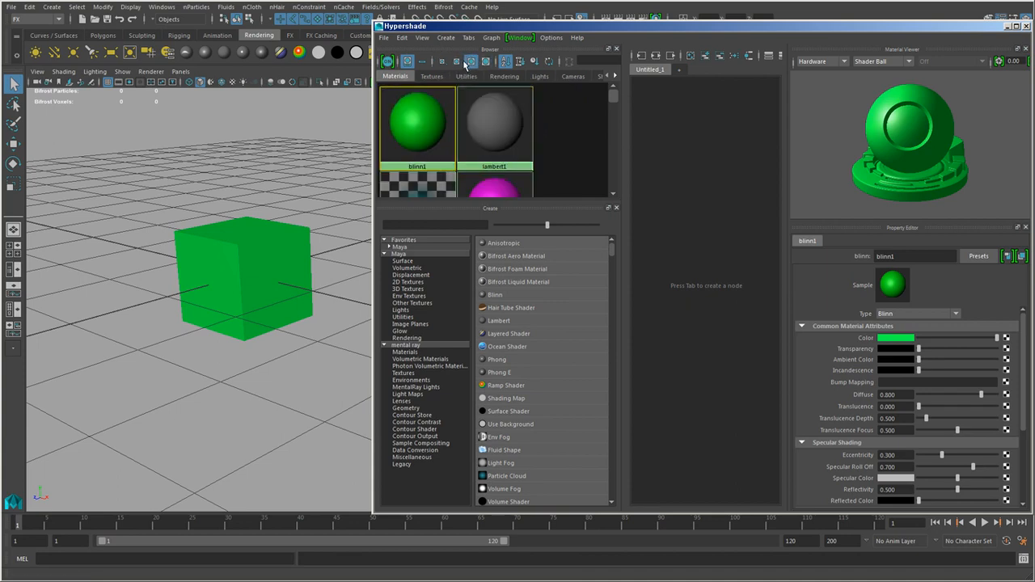
{"action": "left_click", "coordinate": [456, 62]}
{"action": "left_click", "coordinate": [442, 61]}
{"action": "left_click", "coordinate": [456, 61]}
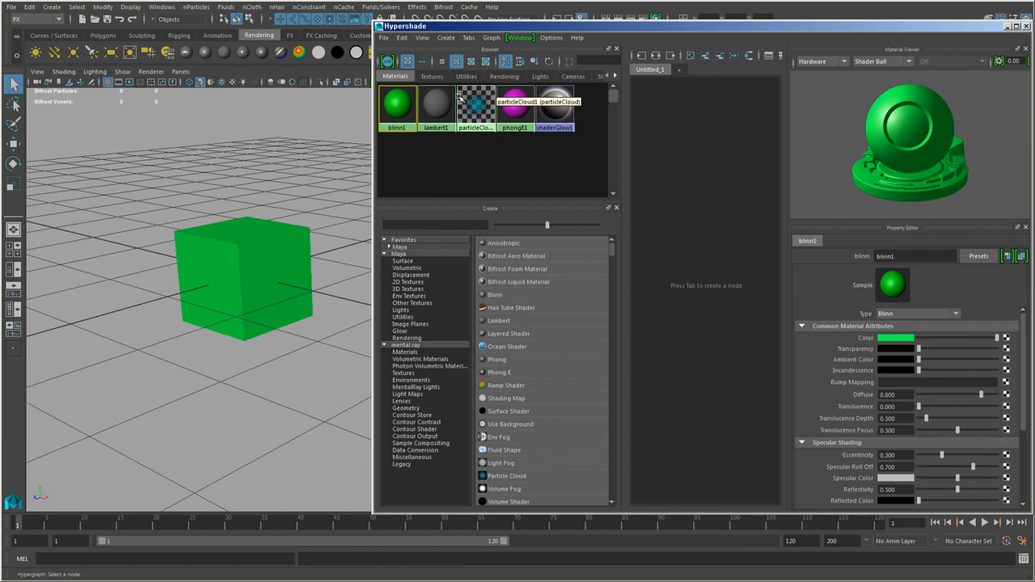
{"action": "left_click", "coordinate": [423, 62]}
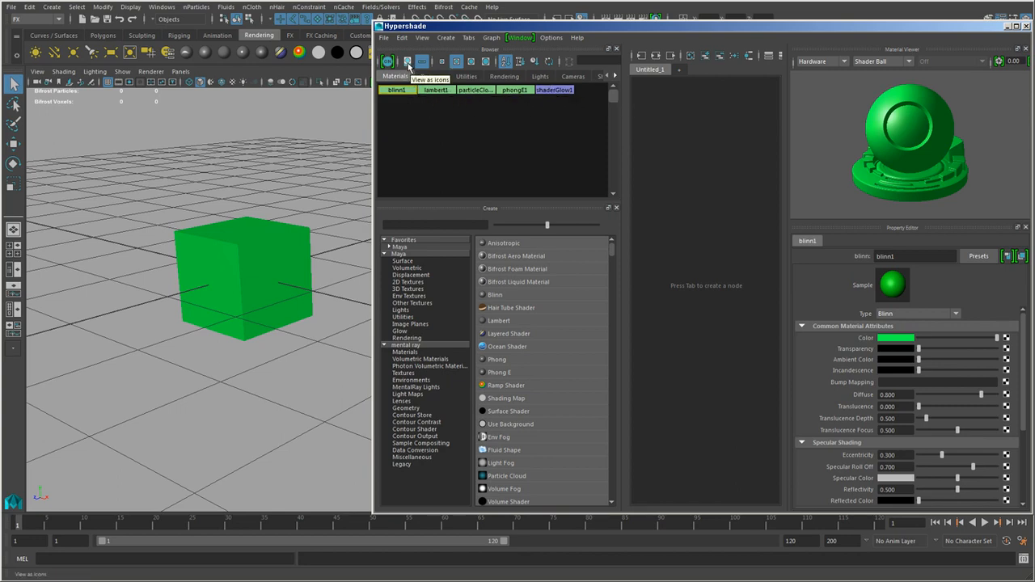
{"action": "left_click", "coordinate": [407, 62]}
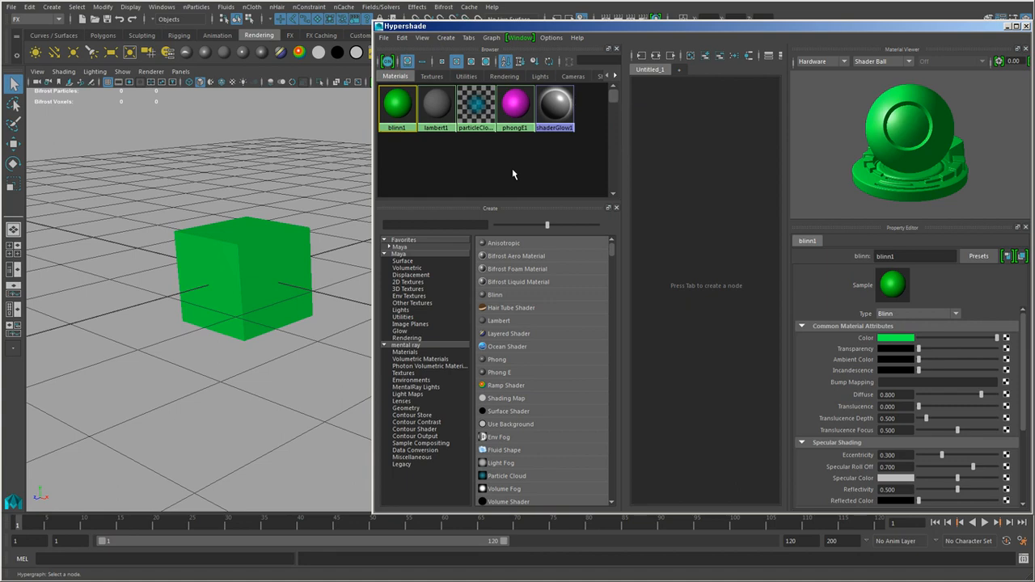
- Create a new Lambert material in the Hypershade
{"action": "left_click", "coordinate": [446, 38]}
{"action": "mouse_move", "coordinate": [457, 57]}
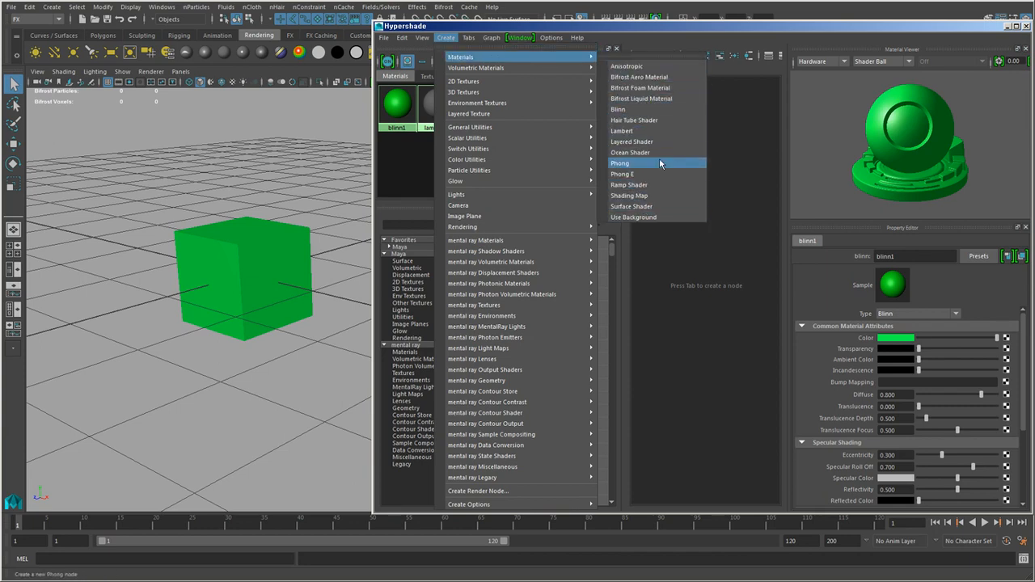
{"action": "mouse_move", "coordinate": [522, 103]}
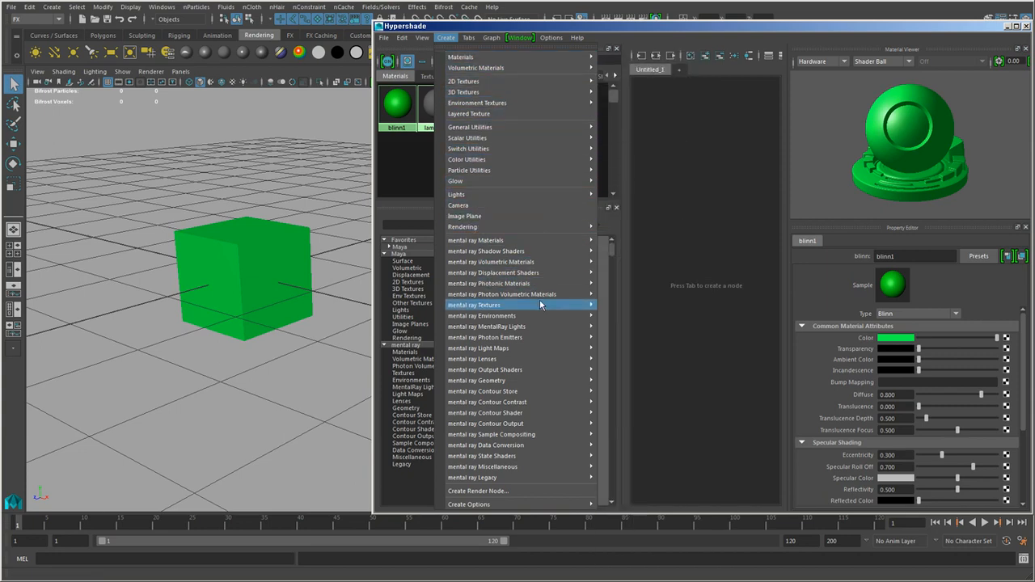
{"action": "mouse_move", "coordinate": [555, 429]}
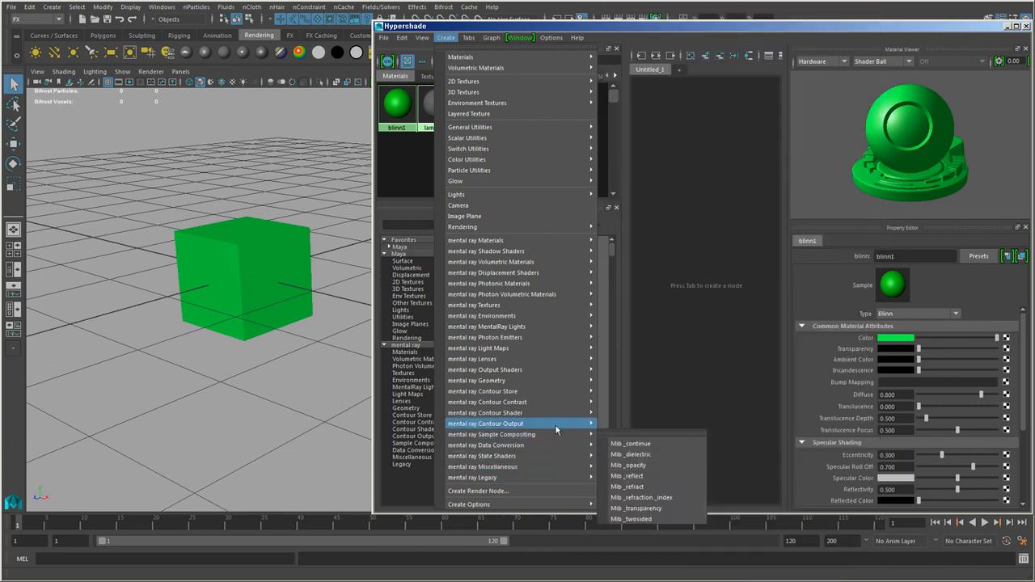
{"action": "mouse_move", "coordinate": [558, 356]}
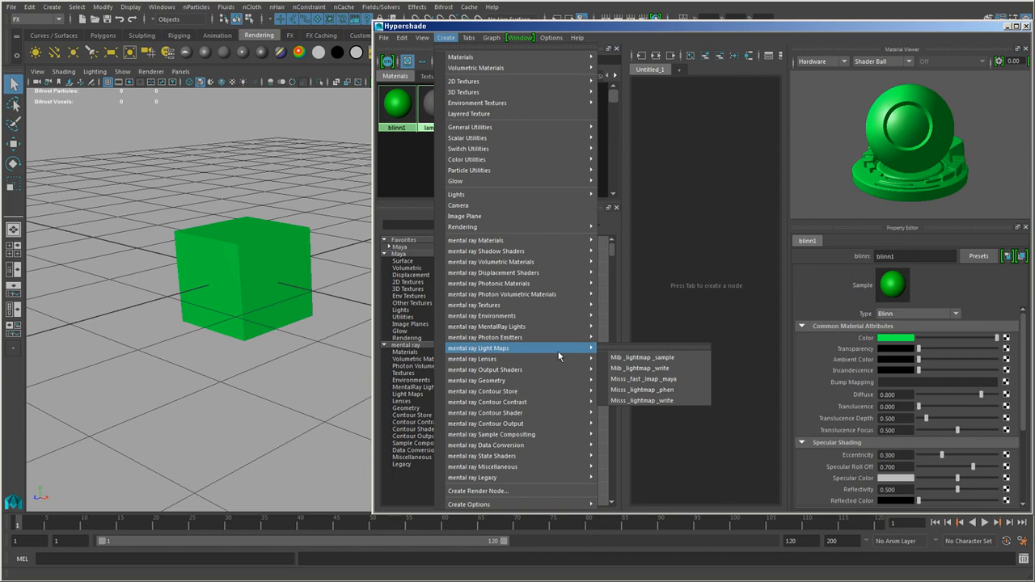
{"action": "mouse_move", "coordinate": [554, 56]}
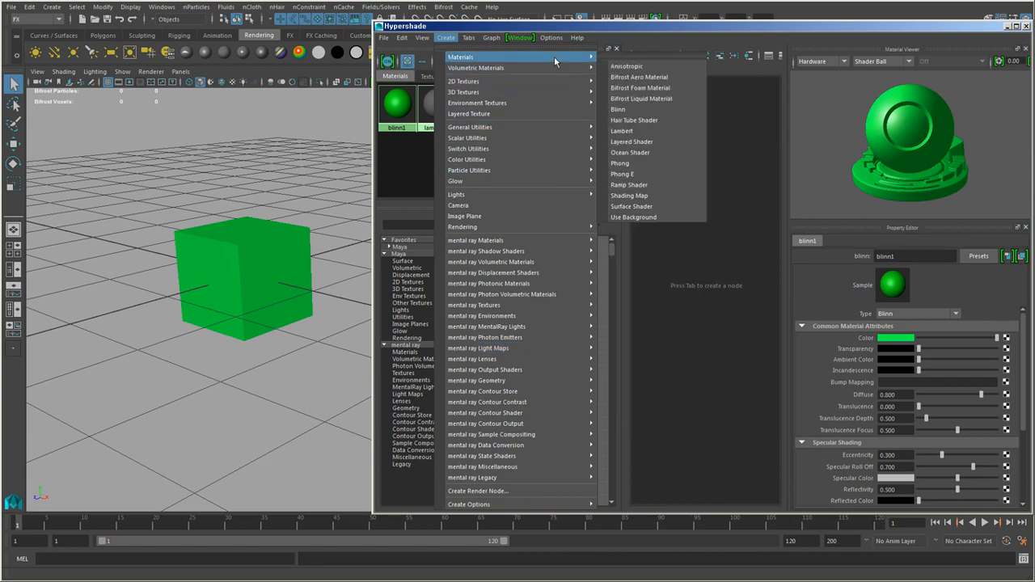
{"action": "left_click", "coordinate": [666, 130]}
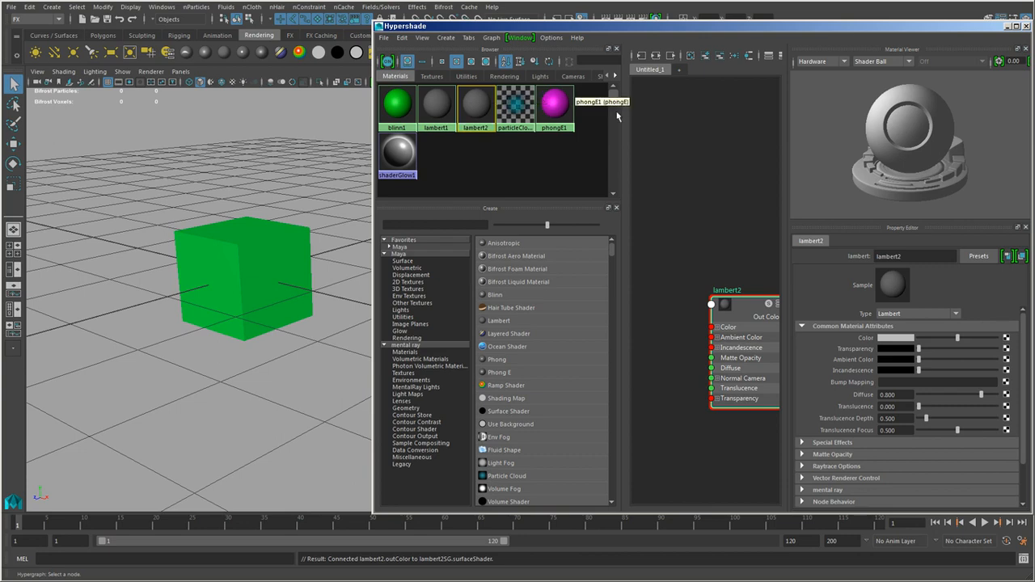
- Set the color of the lambert2 material to light blue
{"action": "left_click_drag", "start_coordinate": [742, 30], "coordinate": [665, 32]}
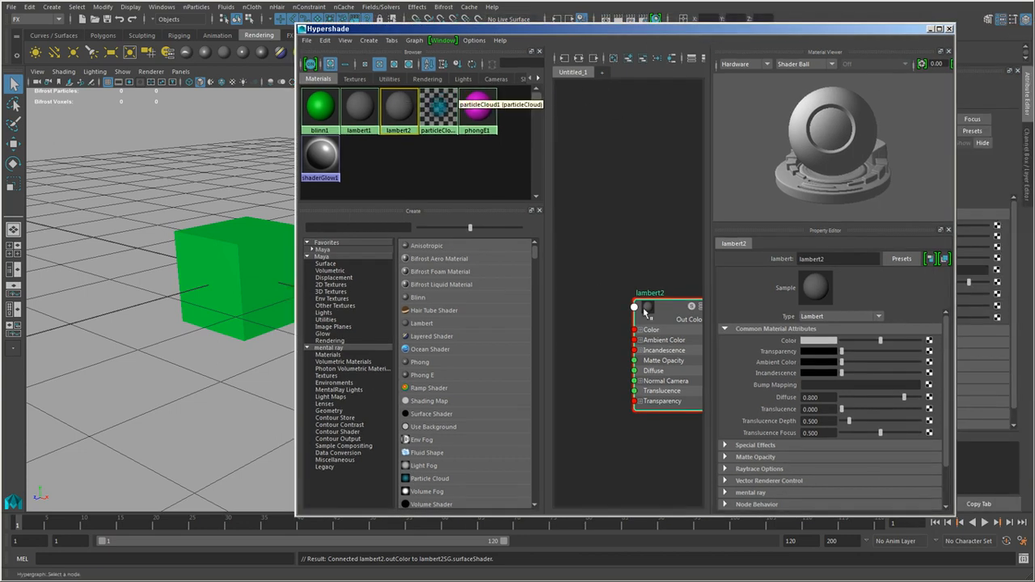
{"action": "left_click", "coordinate": [826, 342]}
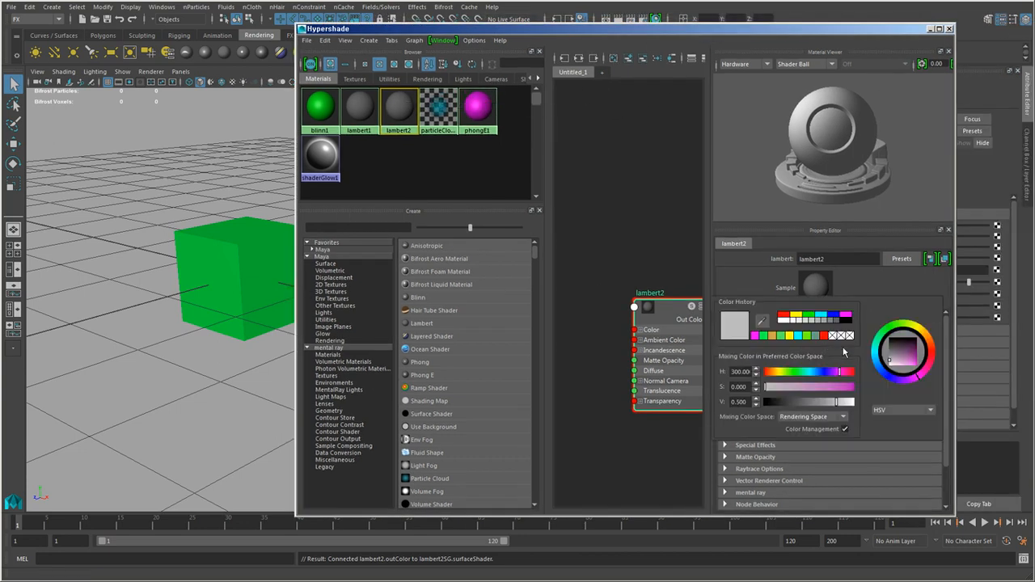
{"action": "left_click", "coordinate": [819, 372]}
{"action": "left_click", "coordinate": [914, 366]}
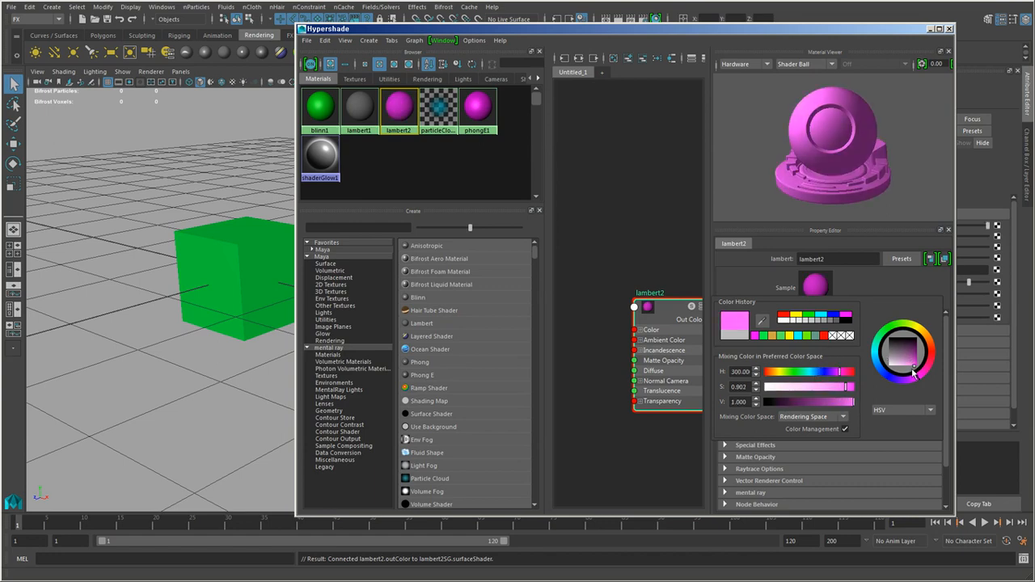
{"action": "left_click_drag", "start_coordinate": [885, 375], "coordinate": [874, 364]}
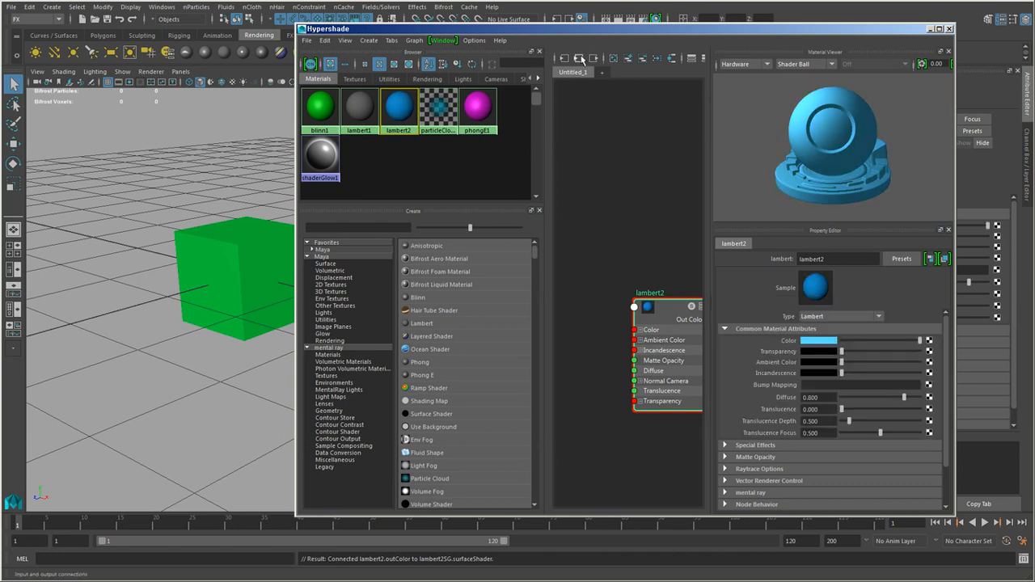
- Select the green cube and assign the lambert2 material to it from the Hypershade
{"action": "left_click_drag", "start_coordinate": [565, 30], "coordinate": [758, 54]}
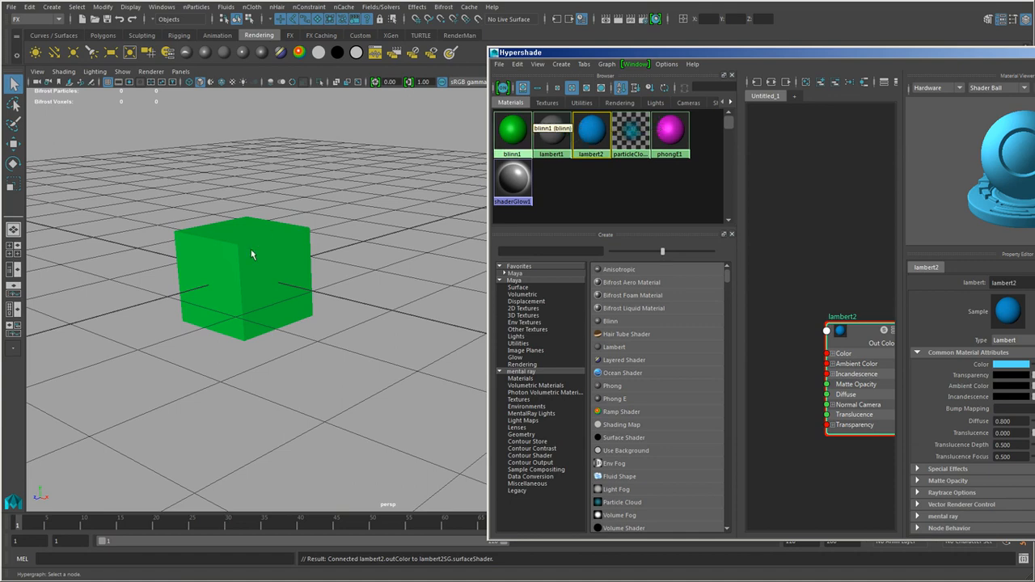
{"action": "left_click", "coordinate": [345, 353]}
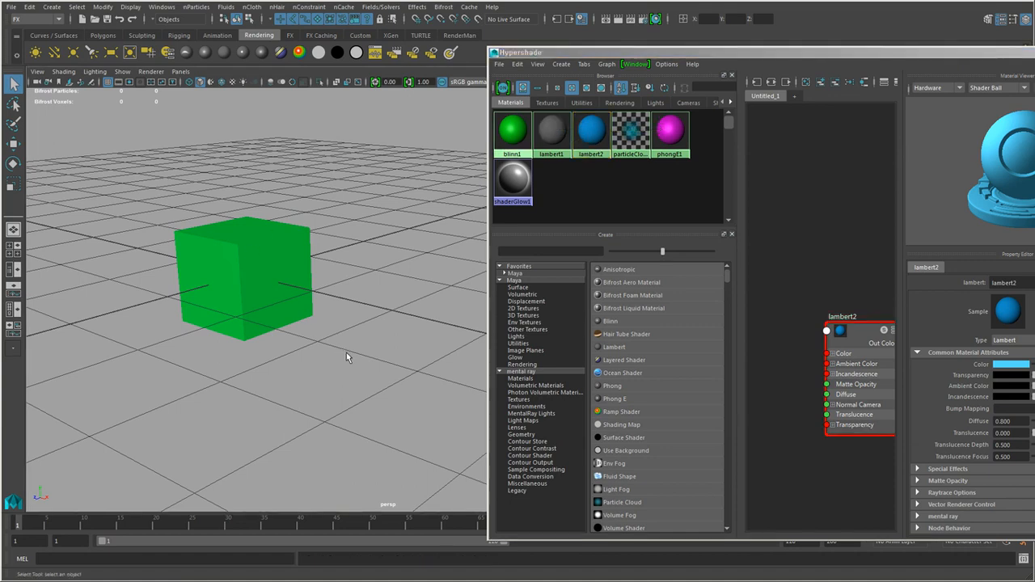
{"action": "left_click_drag", "start_coordinate": [213, 175], "coordinate": [307, 417]}
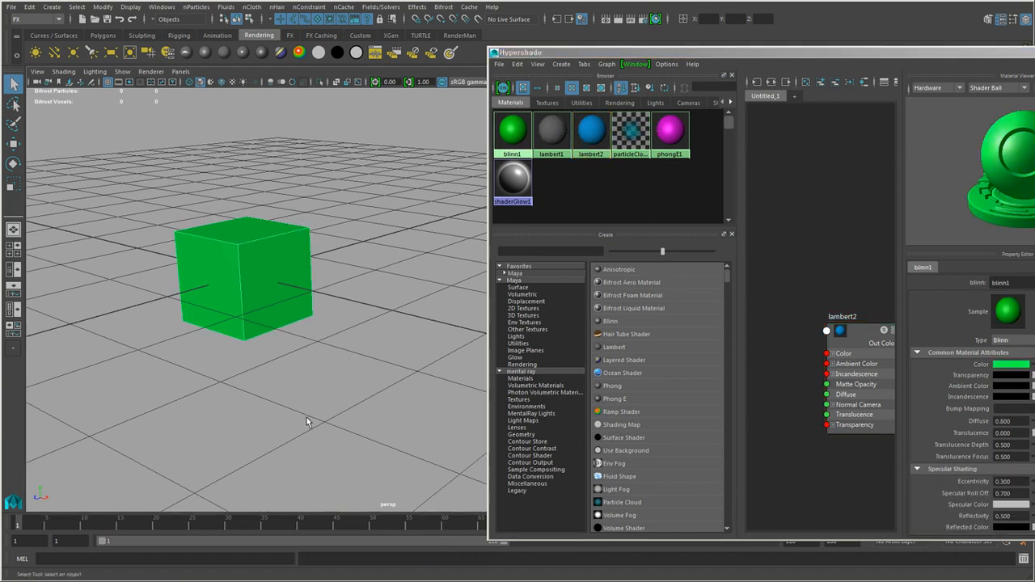
{"action": "right_click", "coordinate": [593, 139]}
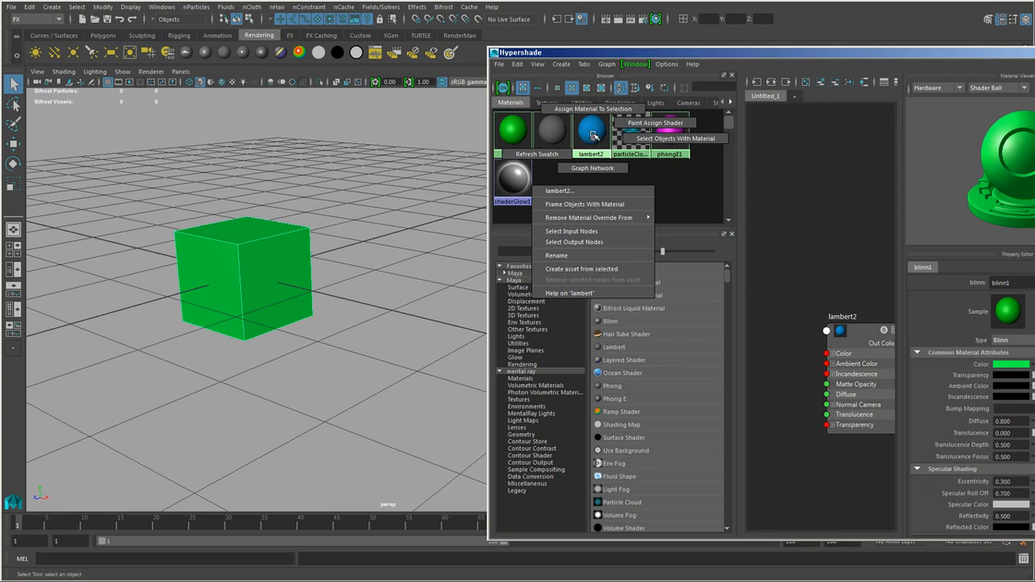
{"action": "left_click", "coordinate": [593, 107]}
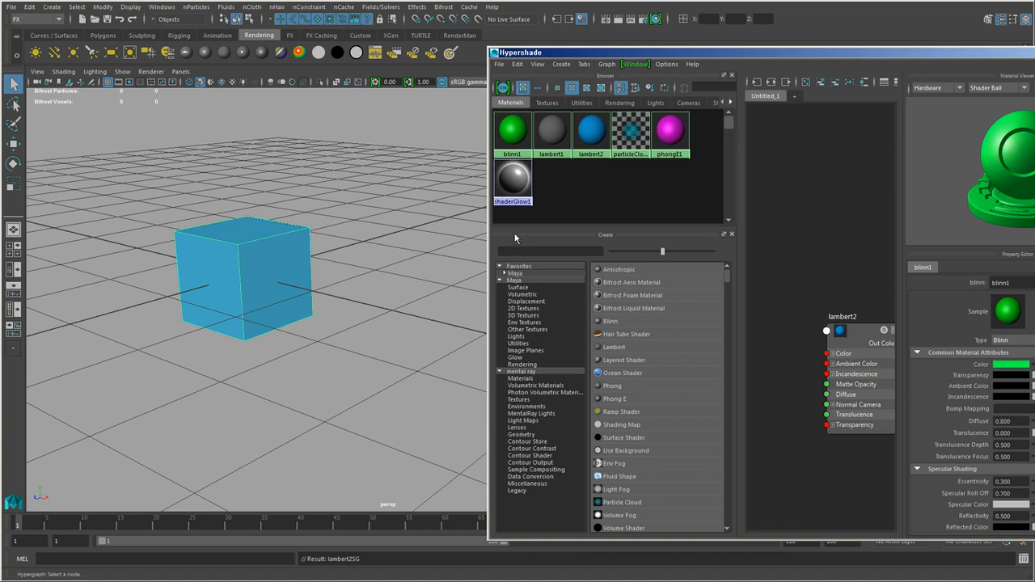
- Apply blinn1, phongE1 and lambert2 one after another directly onto the unselected cube
{"action": "mouse_move", "coordinate": [592, 129]}
{"action": "right_mouse_down"}
{"action": "mouse_move", "coordinate": [603, 104]}
{"action": "mouse_move", "coordinate": [592, 134]}
{"action": "right_mouse_up"}
{"action": "left_click", "coordinate": [585, 184]}
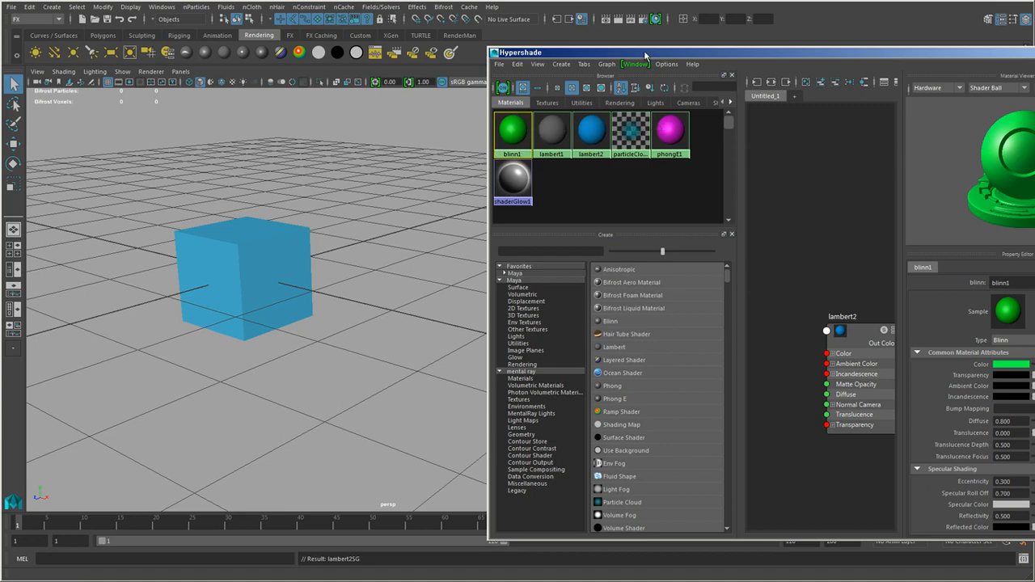
{"action": "left_click_drag", "start_coordinate": [646, 55], "coordinate": [541, 49]}
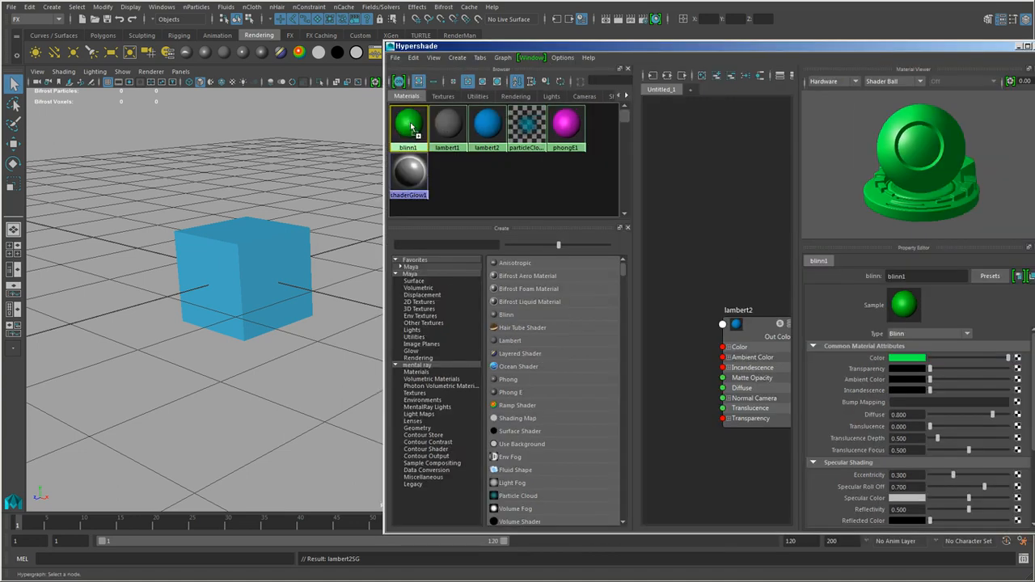
{"action": "middle_click_drag", "start_coordinate": [412, 127], "coordinate": [282, 243]}
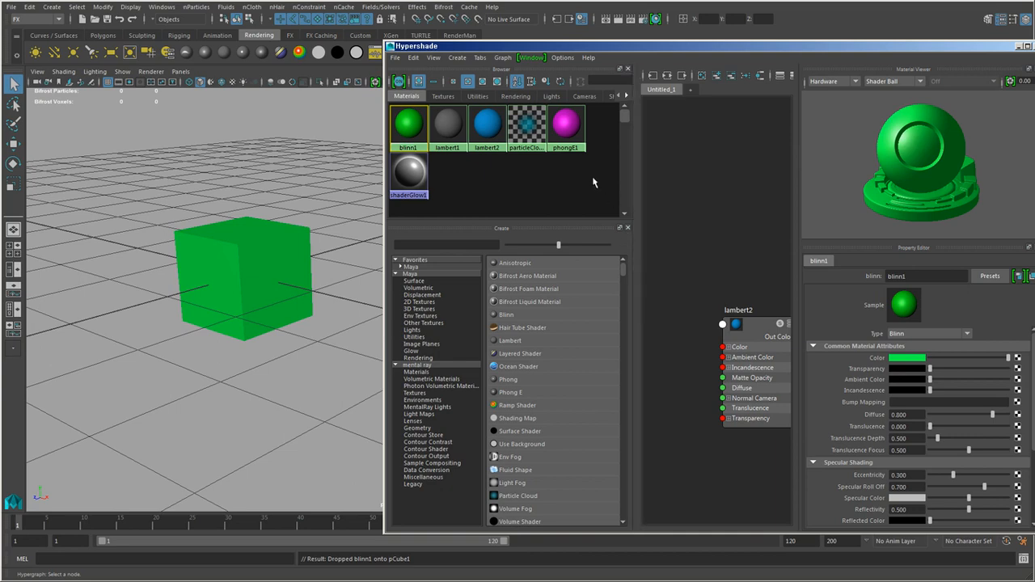
{"action": "middle_click_drag", "start_coordinate": [568, 134], "coordinate": [284, 252]}
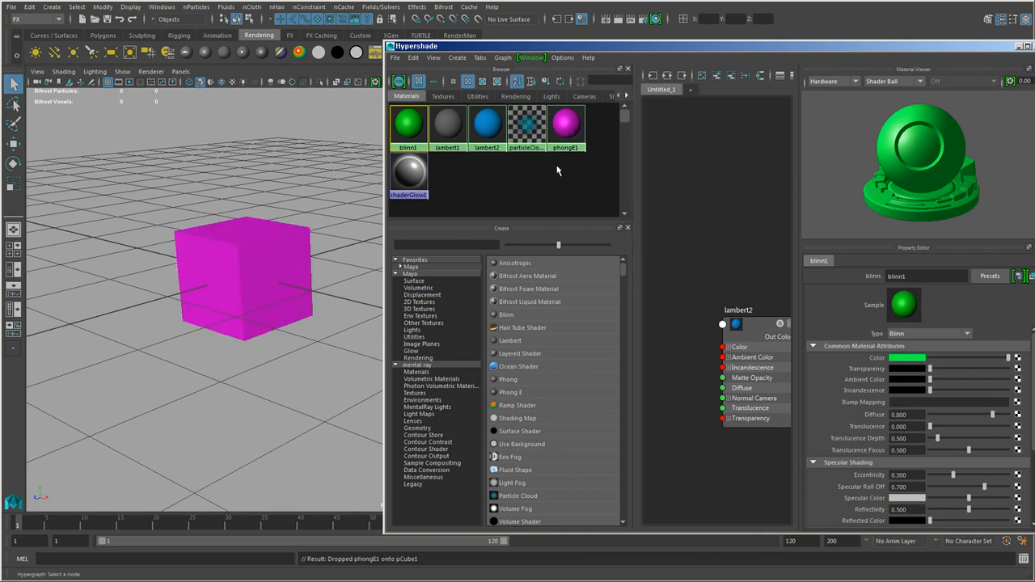
{"action": "middle_click_drag", "start_coordinate": [486, 126], "coordinate": [218, 267]}
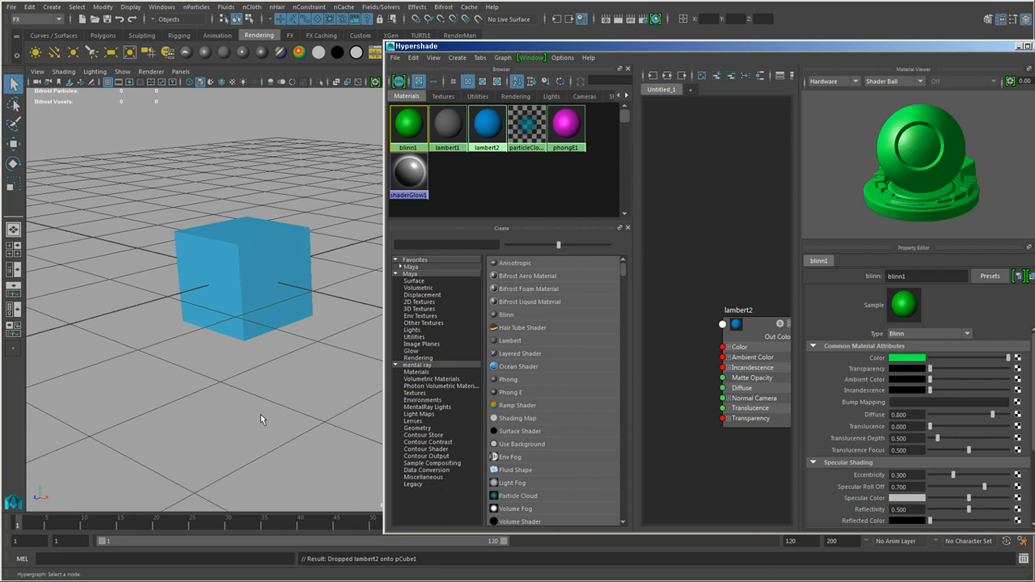
- Select the blue cube and assign the phongE1 material to the selection
{"action": "left_click", "coordinate": [258, 412]}
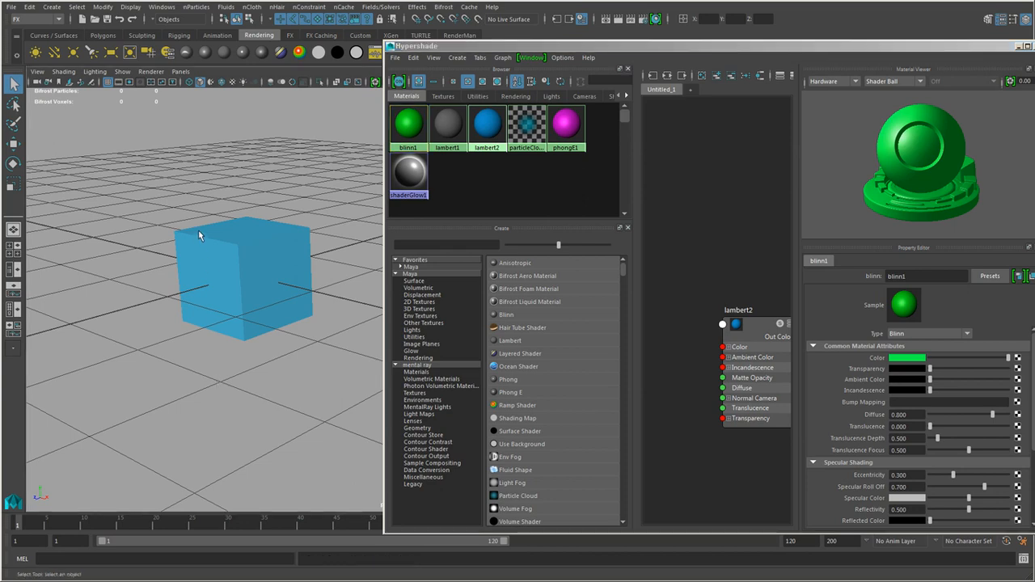
{"action": "left_click", "coordinate": [223, 267]}
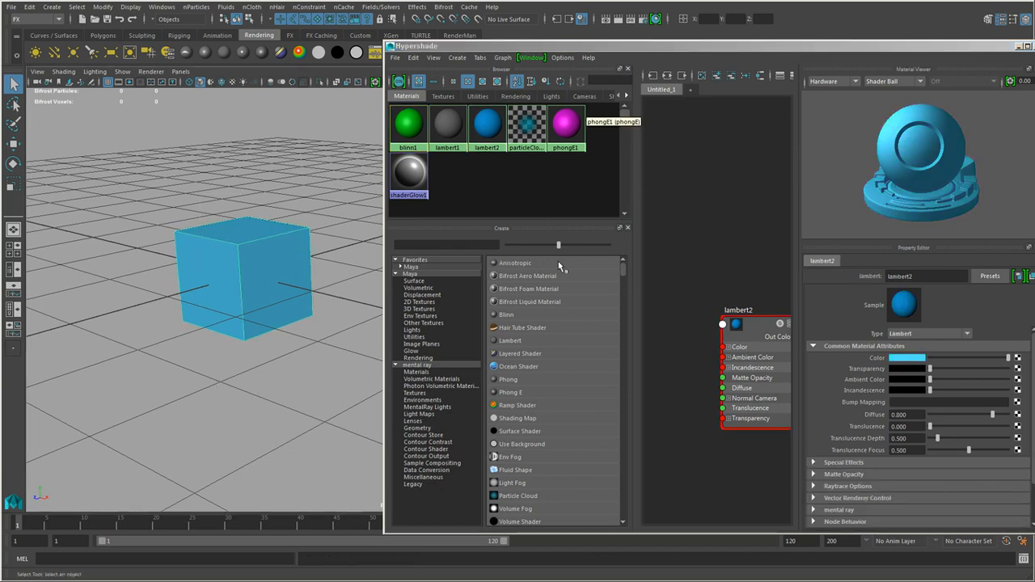
{"action": "right_click_drag", "start_coordinate": [561, 123], "coordinate": [561, 51]}
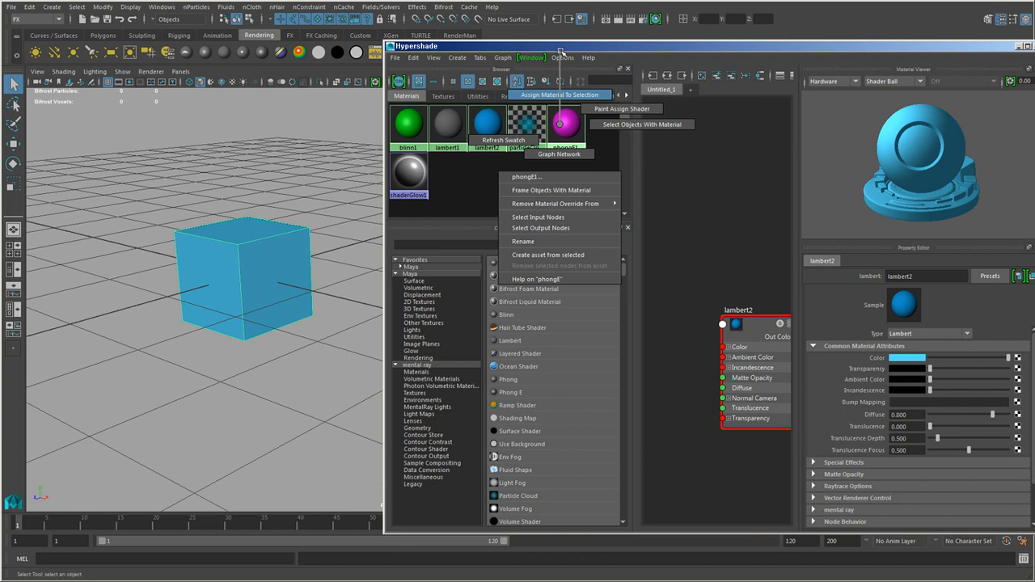
{"action": "right_click_drag", "start_coordinate": [561, 51], "coordinate": [562, 53]}
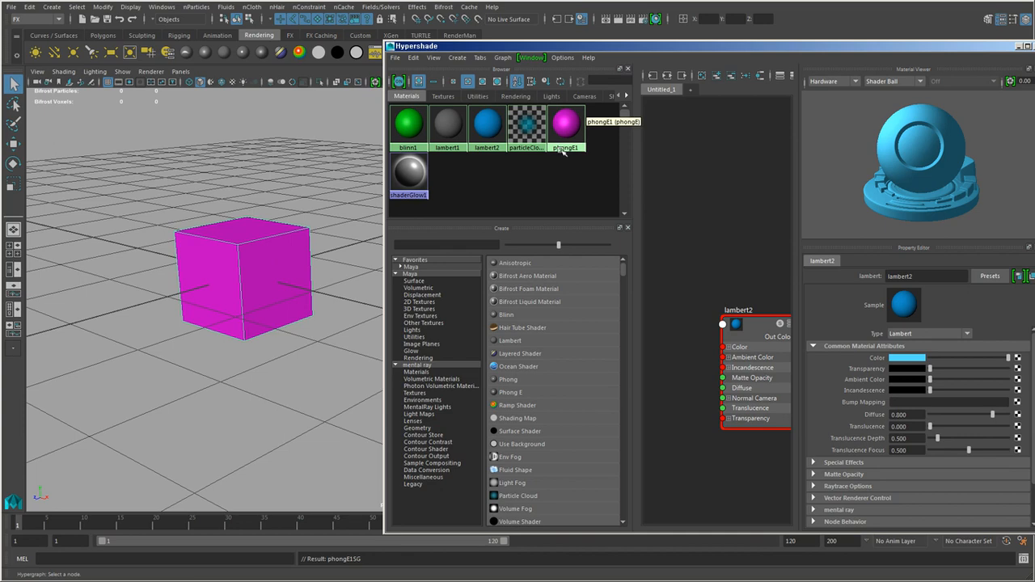
{"action": "left_click", "coordinate": [465, 63]}
{"action": "mouse_move", "coordinate": [485, 77]}
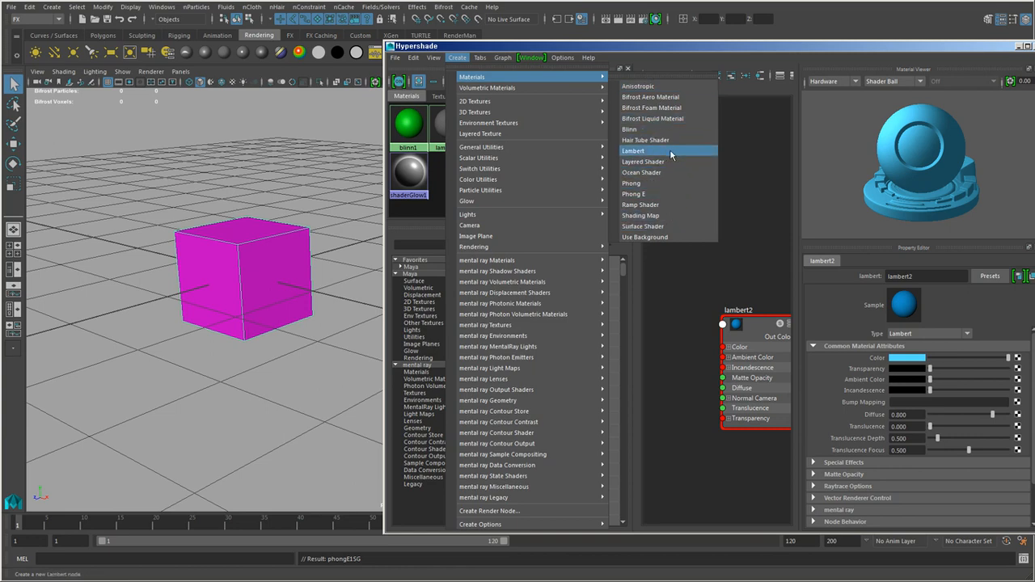
{"action": "left_click", "coordinate": [686, 325]}
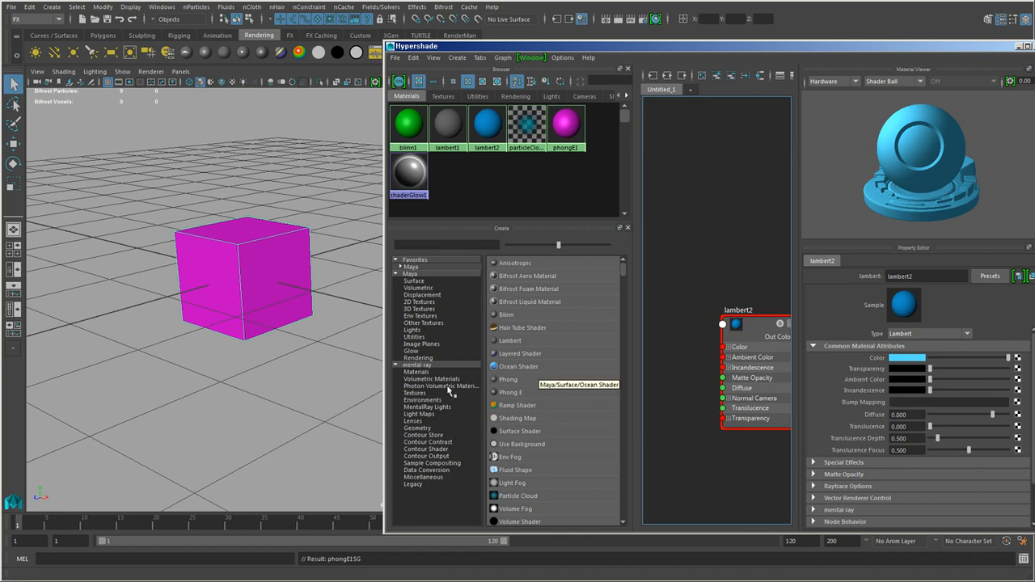
- Create a Phong surface material in the Hypershade and set its color to orange
{"action": "left_click", "coordinate": [429, 275]}
{"action": "left_click", "coordinate": [414, 281]}
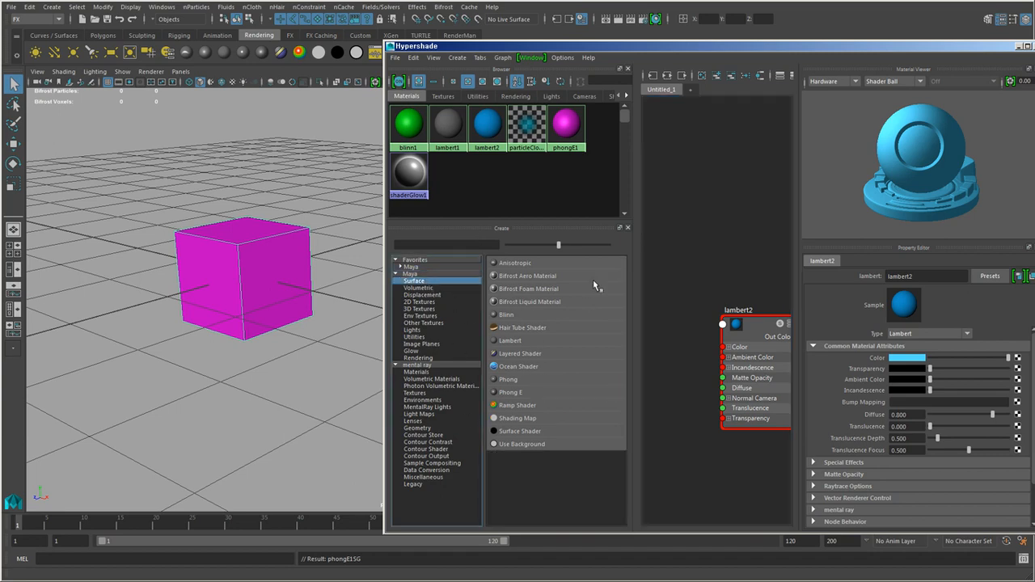
{"action": "left_click_drag", "start_coordinate": [558, 244], "coordinate": [609, 244]}
{"action": "left_click_drag", "start_coordinate": [625, 330], "coordinate": [627, 400]}
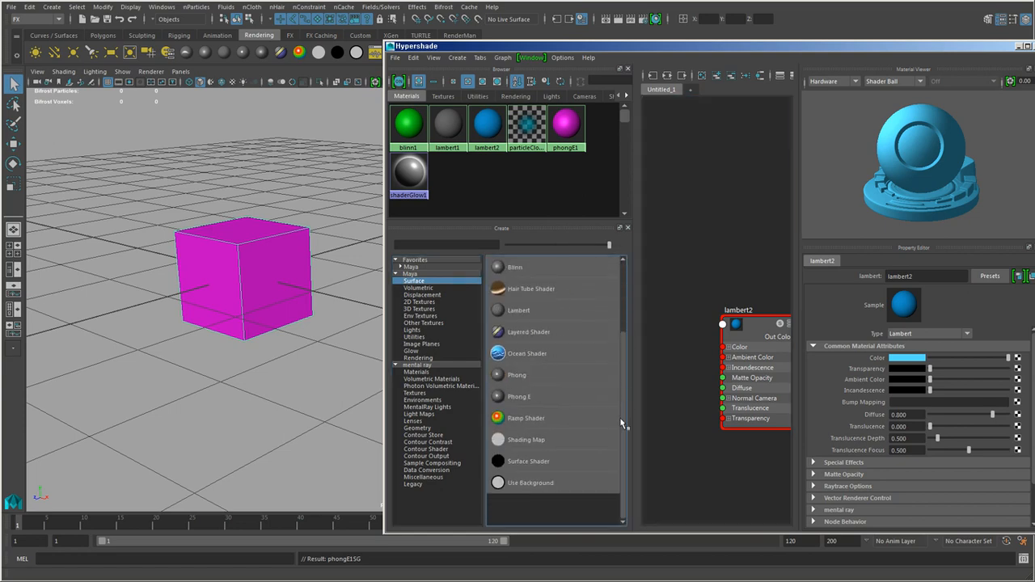
{"action": "left_click", "coordinate": [517, 376]}
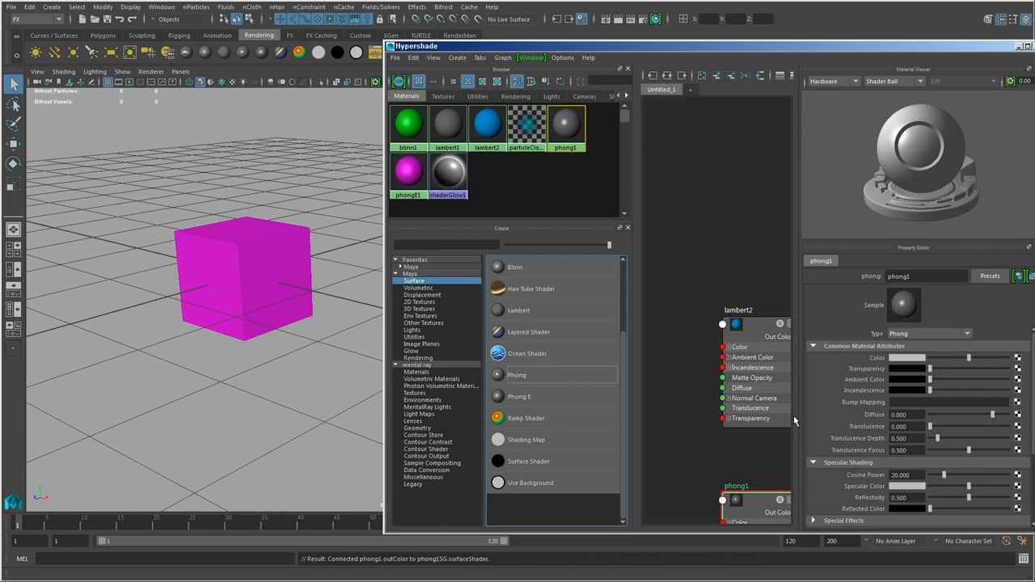
{"action": "left_click", "coordinate": [918, 360]}
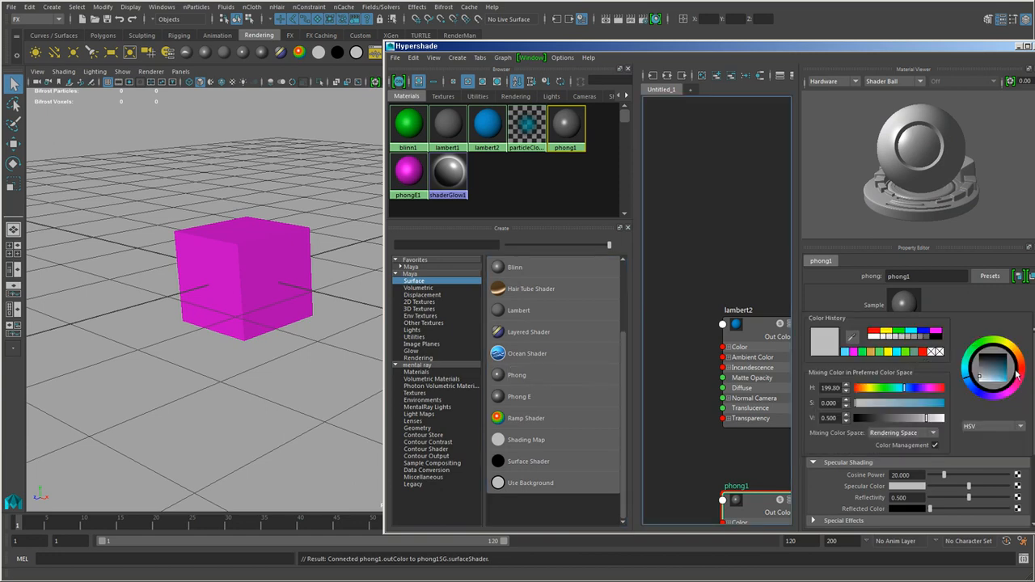
{"action": "left_click_drag", "start_coordinate": [1021, 378], "coordinate": [1024, 364]}
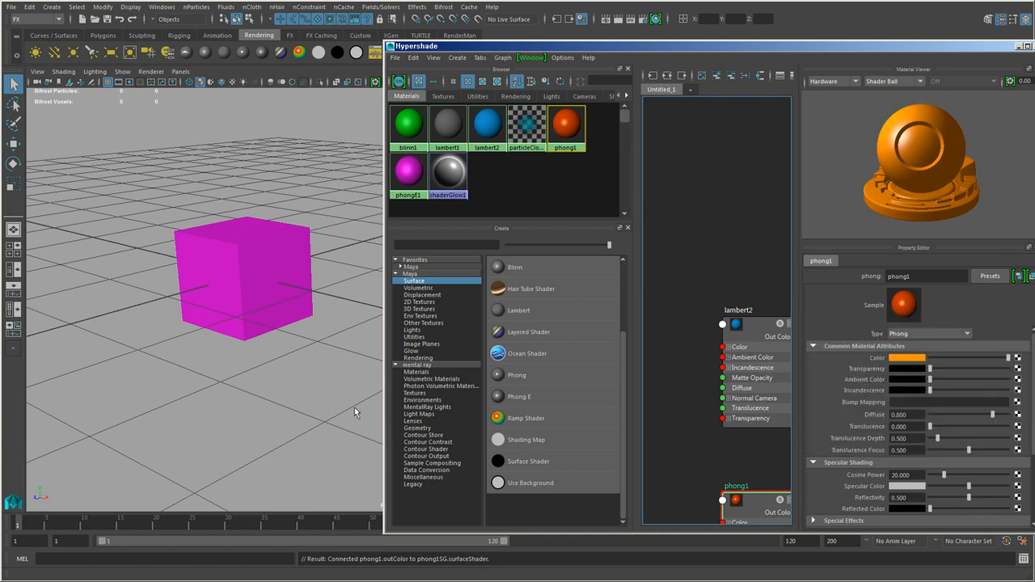
- Select the magenta cube and assign the phong1 material to the selection
{"action": "left_click", "coordinate": [265, 312]}
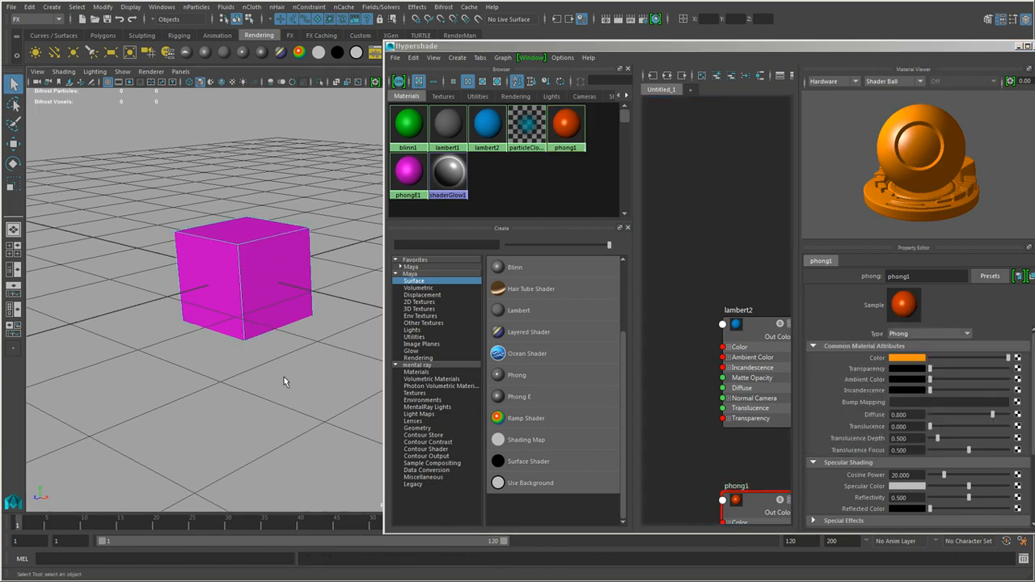
{"action": "right_click", "coordinate": [567, 126]}
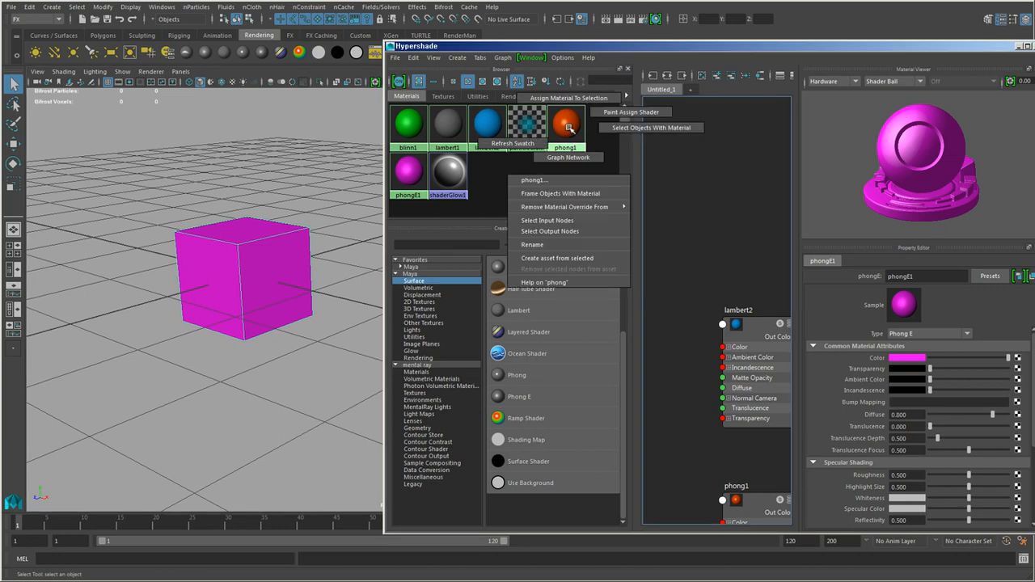
{"action": "right_click_drag", "start_coordinate": [568, 127], "coordinate": [567, 96]}
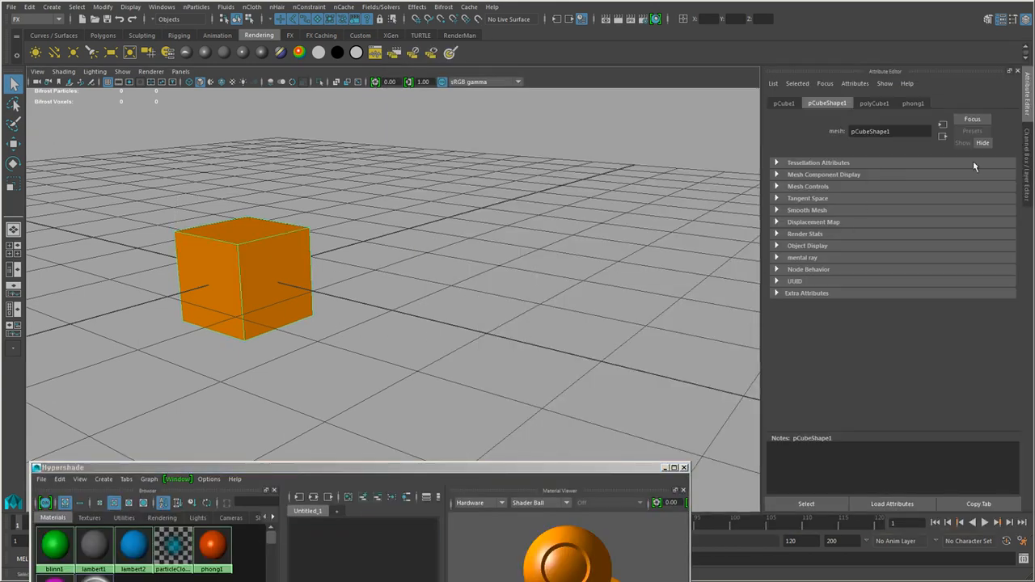
- Examine the cube's transform attributes and its assigned material's name and attributes in the Attribute Editor, and return to the Channel Box
{"action": "left_click", "coordinate": [1025, 157]}
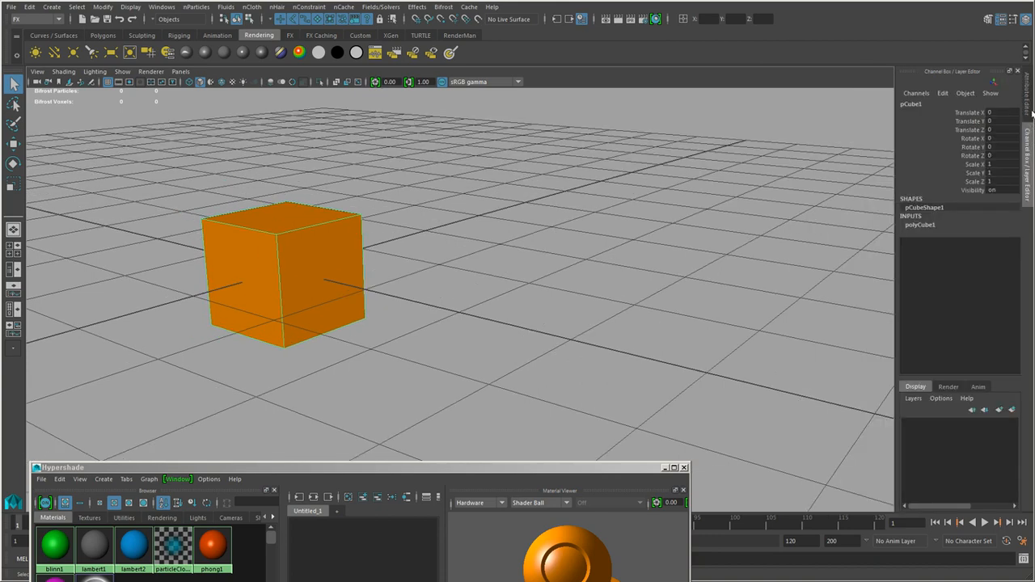
{"action": "left_click", "coordinate": [1030, 101]}
{"action": "left_click", "coordinate": [781, 103]}
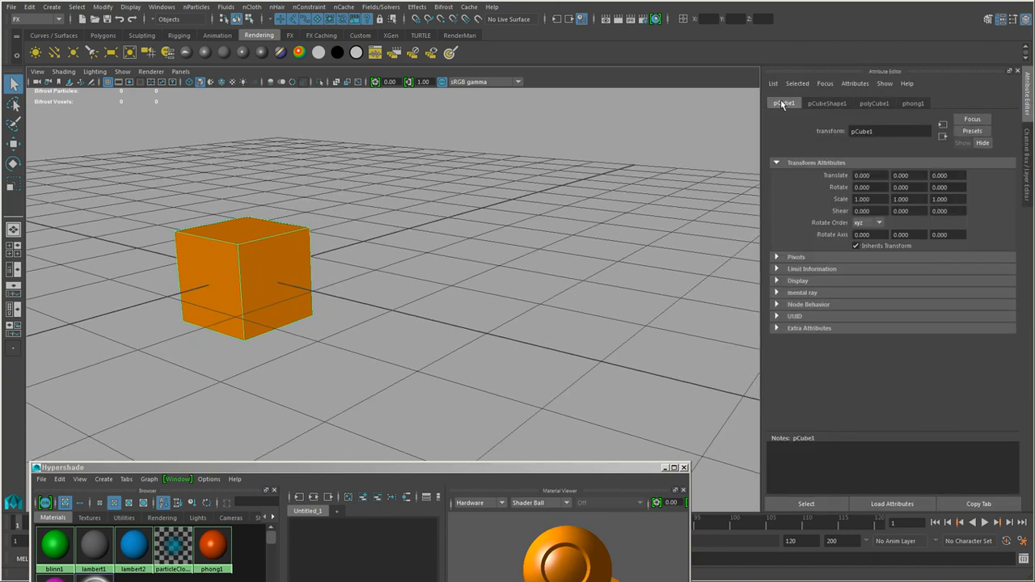
{"action": "left_click", "coordinate": [909, 103]}
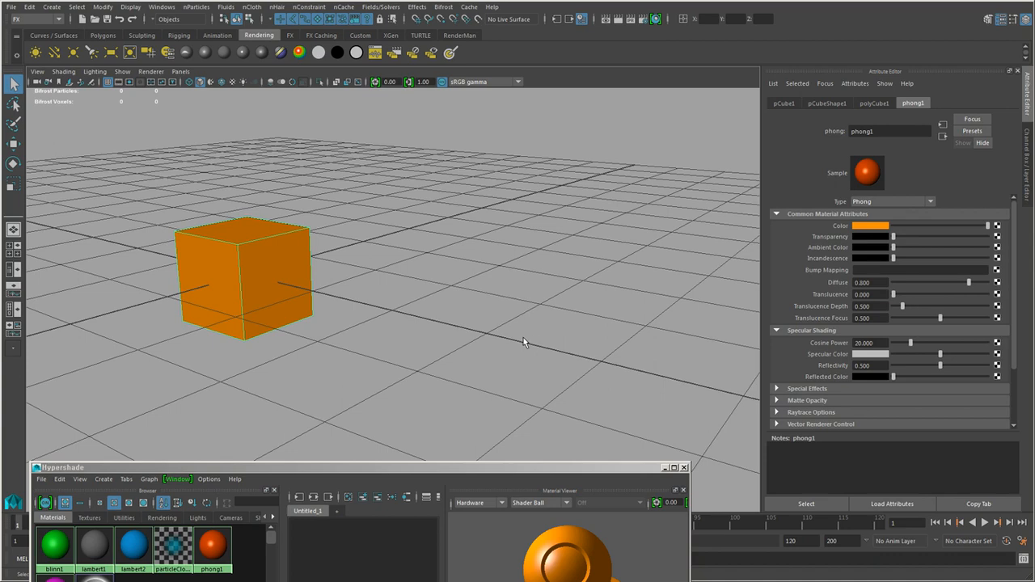
{"action": "left_click", "coordinate": [292, 351]}
{"action": "left_click", "coordinate": [276, 271]}
{"action": "double_click", "coordinate": [879, 133]}
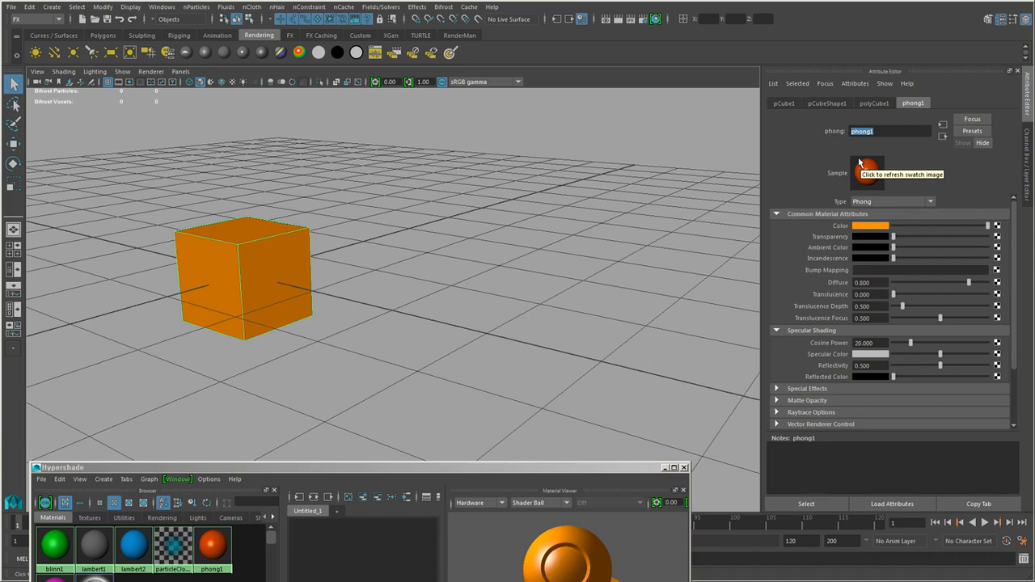
{"action": "left_click", "coordinate": [1029, 158]}
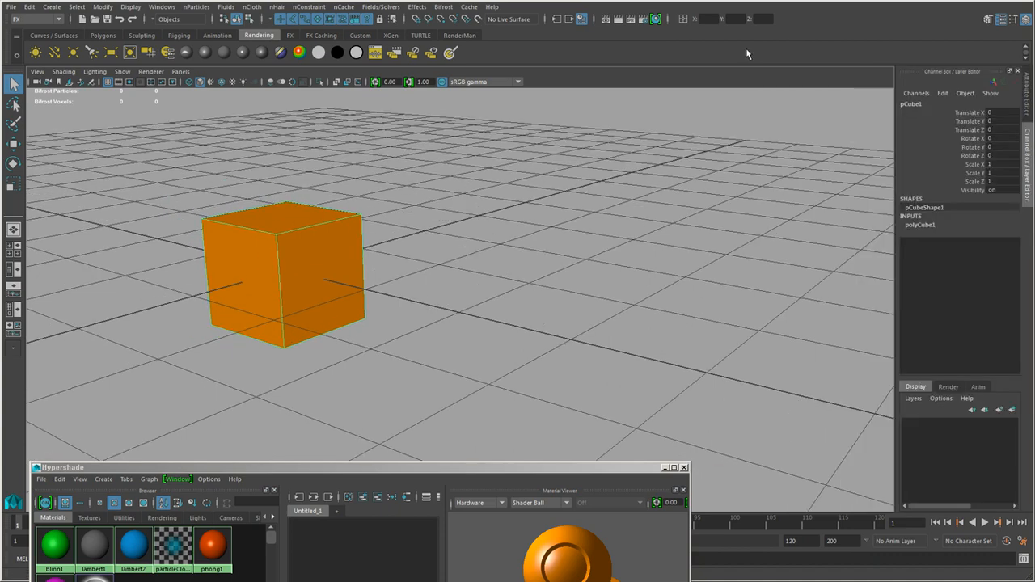
- Bring the Hypershade back beside the cube and, with the cube selected, run Select Materials from Objects
{"action": "left_click_drag", "start_coordinate": [497, 475], "coordinate": [909, 68]}
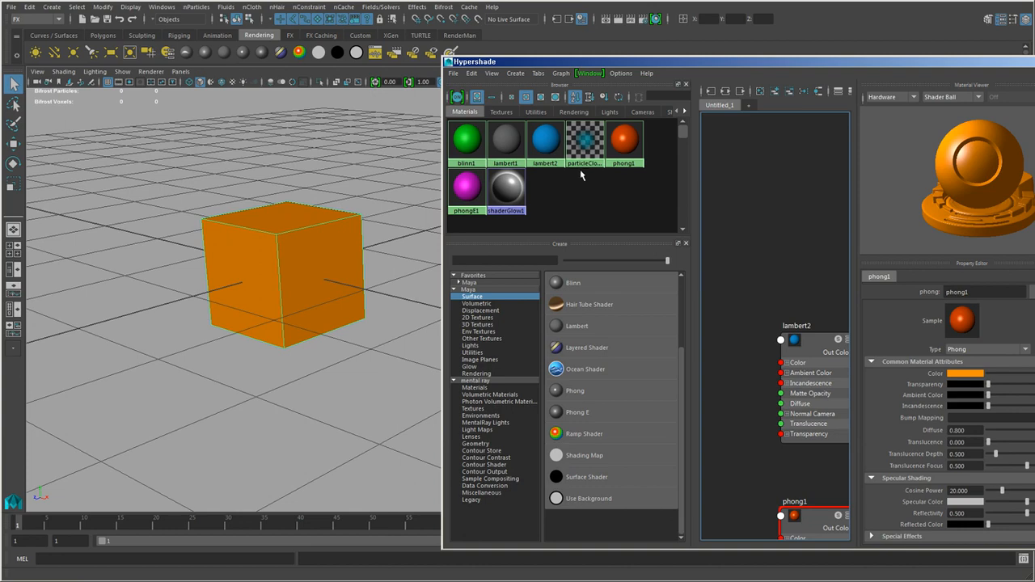
{"action": "left_click", "coordinate": [303, 432]}
{"action": "left_click_drag", "start_coordinate": [160, 206], "coordinate": [341, 409]}
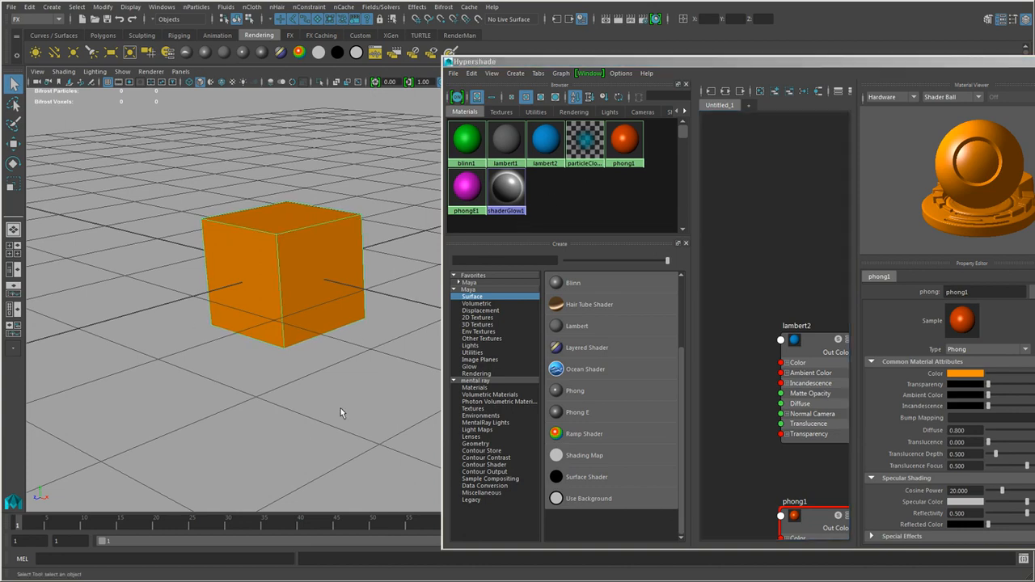
{"action": "left_click", "coordinate": [471, 74]}
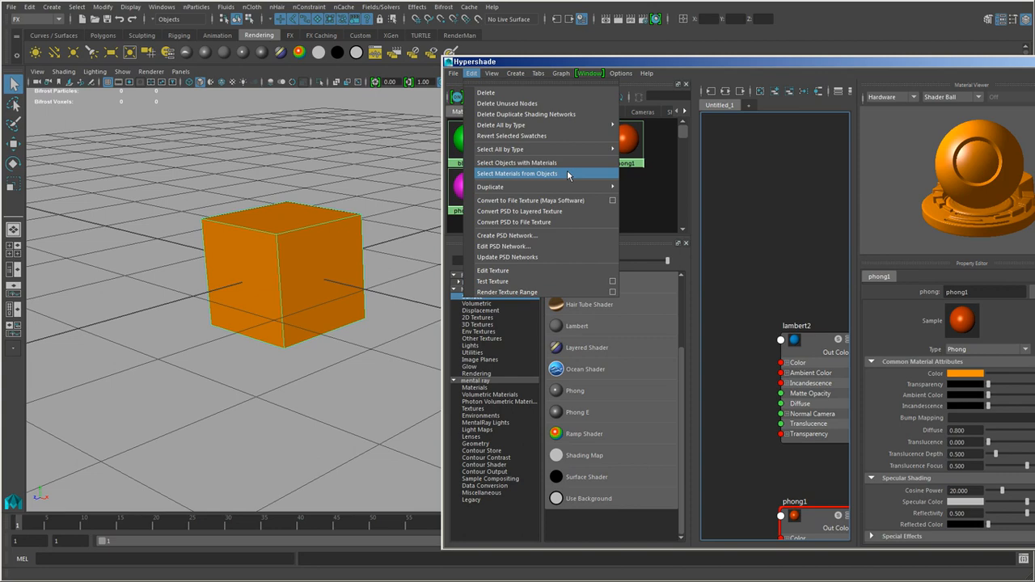
{"action": "left_click", "coordinate": [569, 176]}
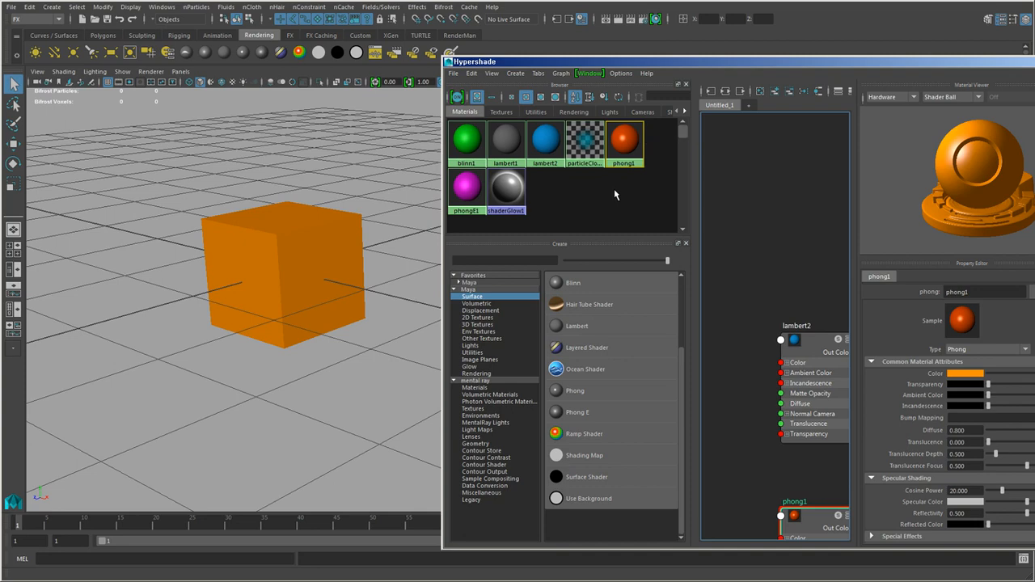
- Select the blinn1 material and run Select Objects with Materials on it
{"action": "left_click", "coordinate": [466, 152]}
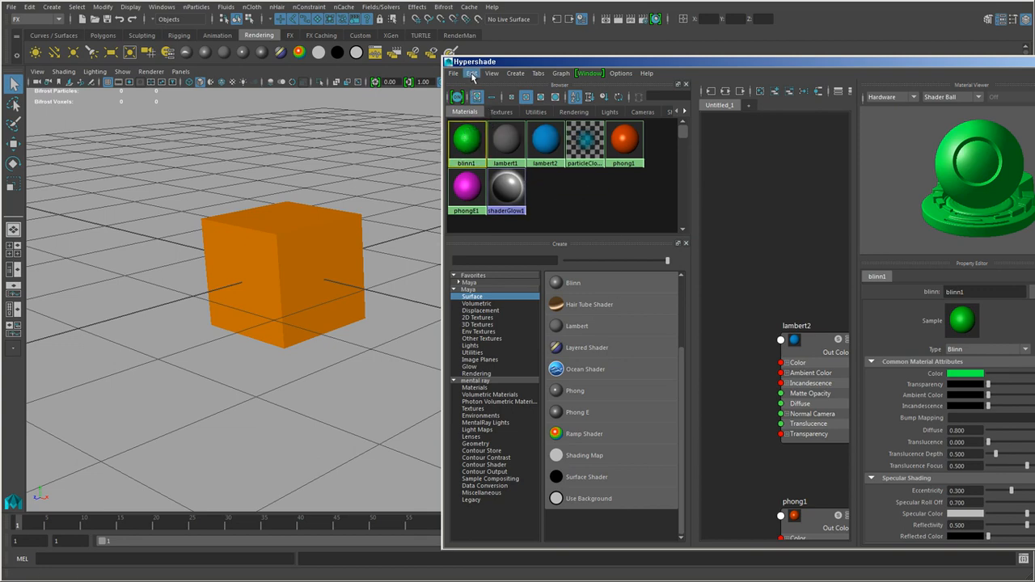
{"action": "left_click", "coordinate": [471, 73]}
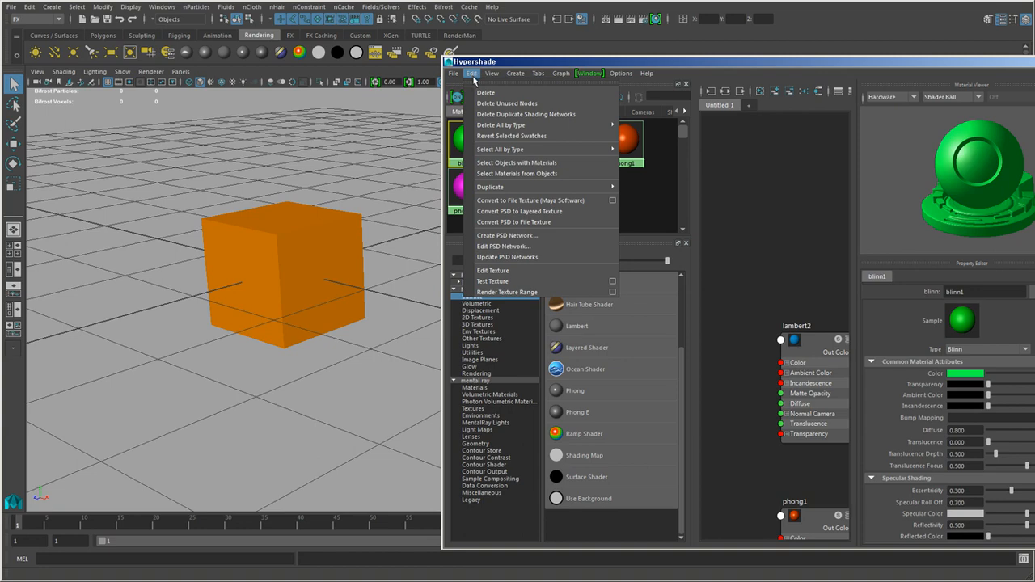
{"action": "left_click", "coordinate": [585, 164]}
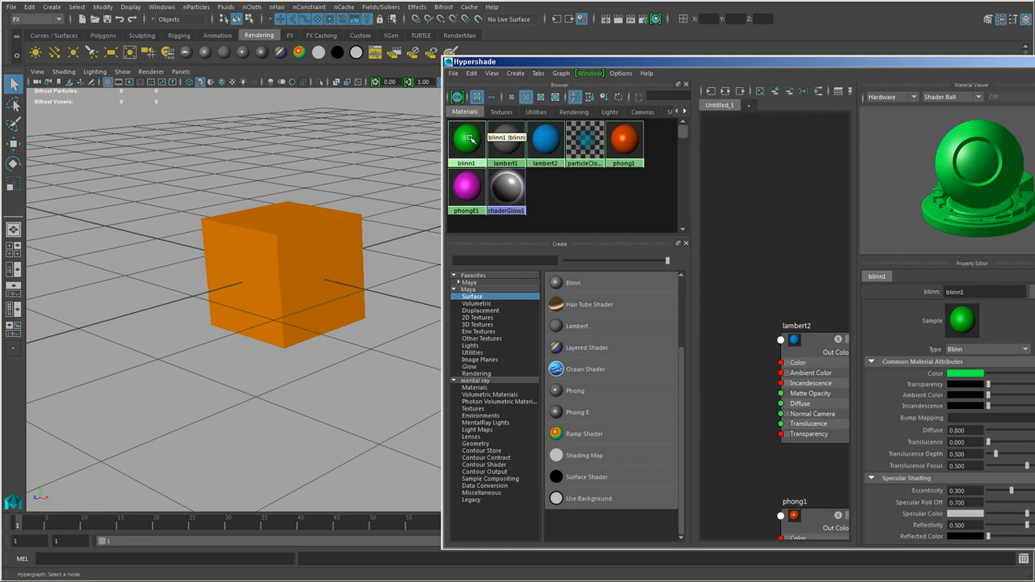
- Select the phong1 material and run Select Objects with Materials to pick the cube that uses it
{"action": "left_click", "coordinate": [625, 140]}
{"action": "left_click", "coordinate": [471, 72]}
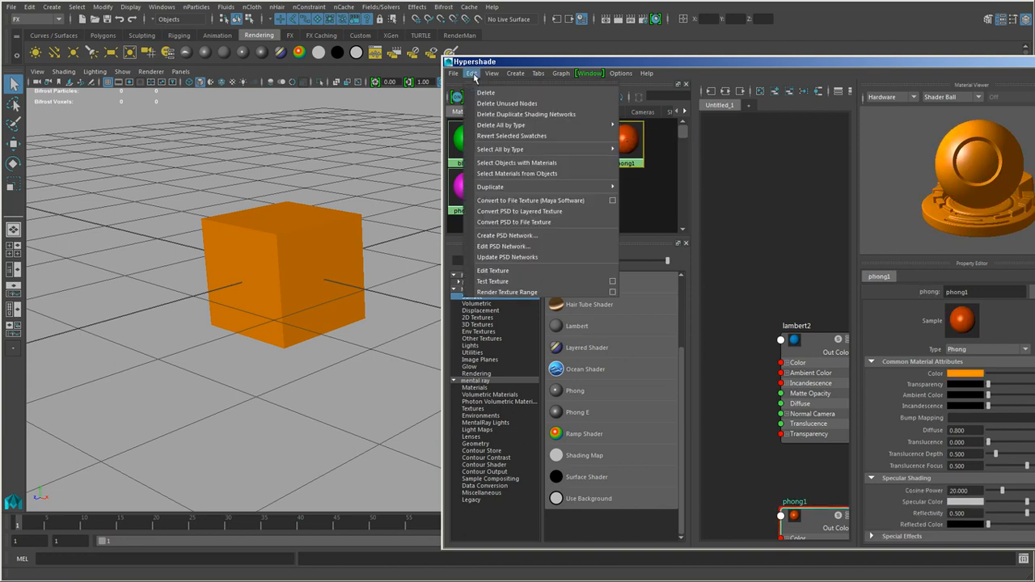
{"action": "left_click", "coordinate": [578, 163]}
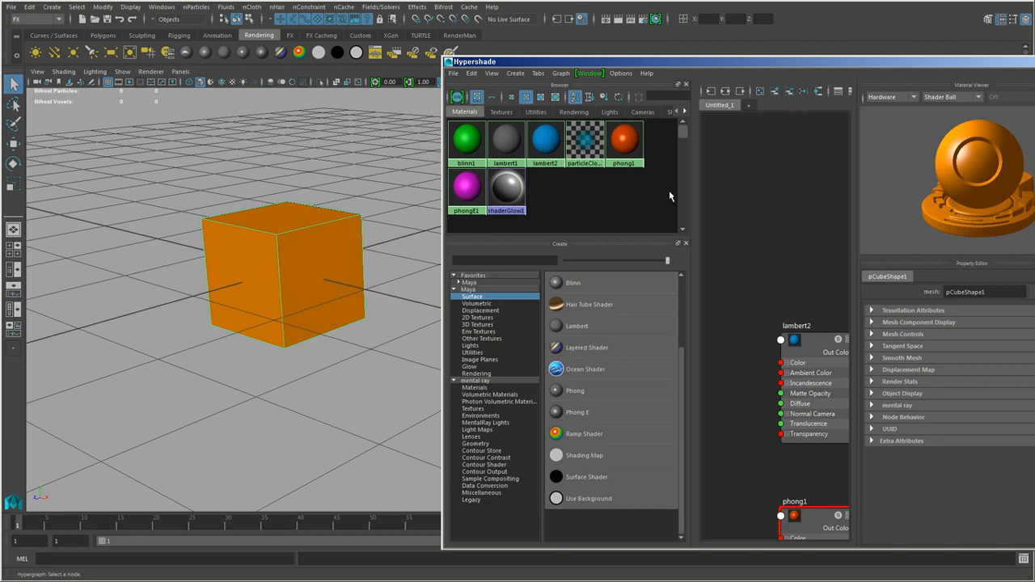
- Deselect the cube and reselect it from the phong1 swatch with Select Objects With Material
{"action": "left_click", "coordinate": [471, 74]}
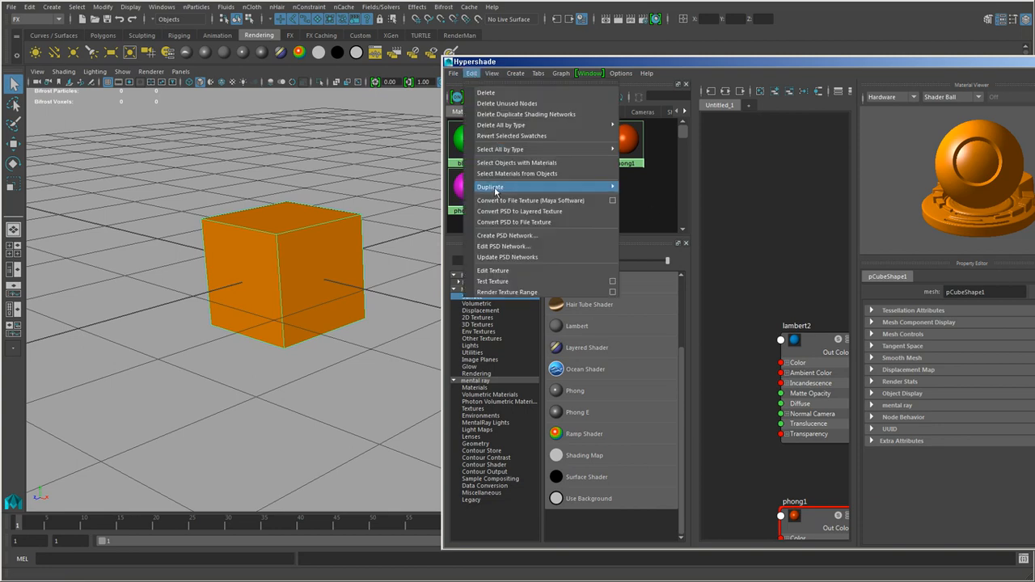
{"action": "left_click", "coordinate": [761, 171]}
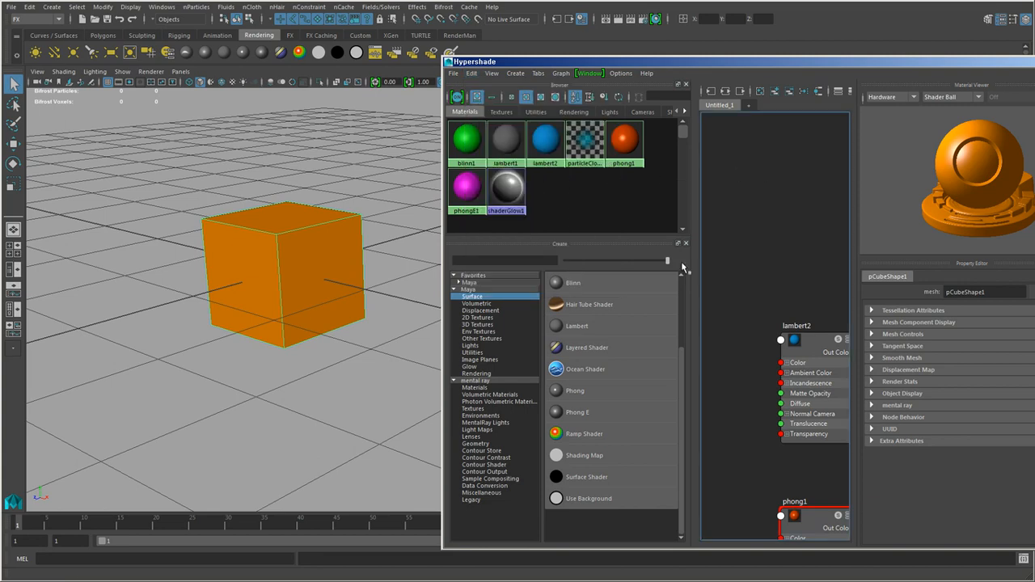
{"action": "left_click", "coordinate": [298, 430]}
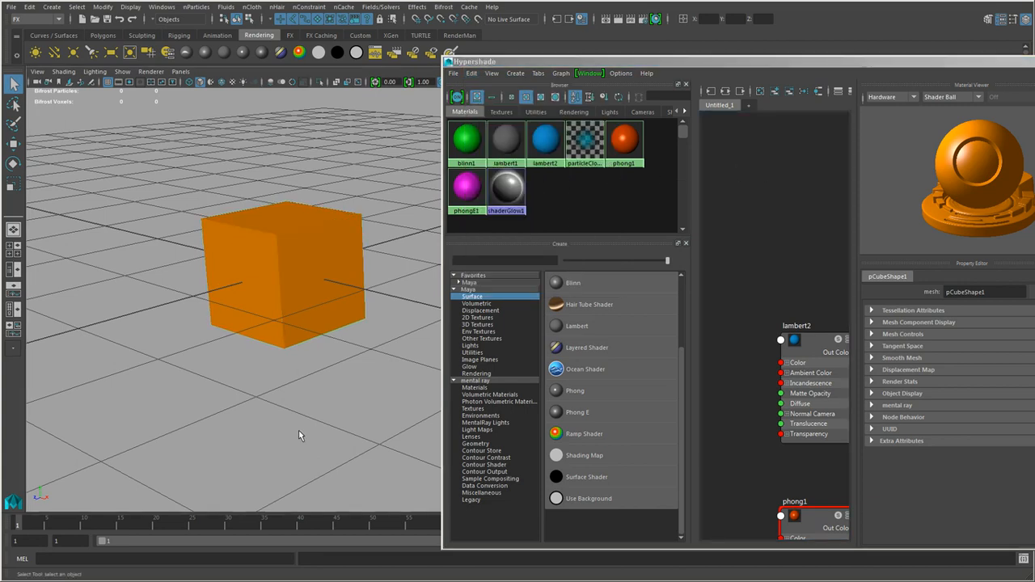
{"action": "right_click", "coordinate": [623, 147]}
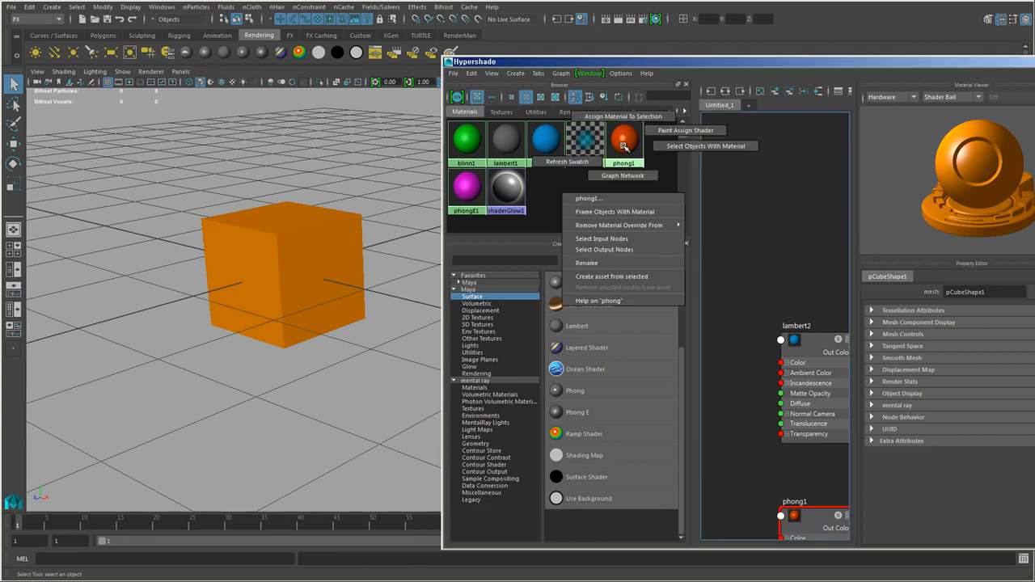
{"action": "right_click_drag", "start_coordinate": [624, 146], "coordinate": [753, 152]}
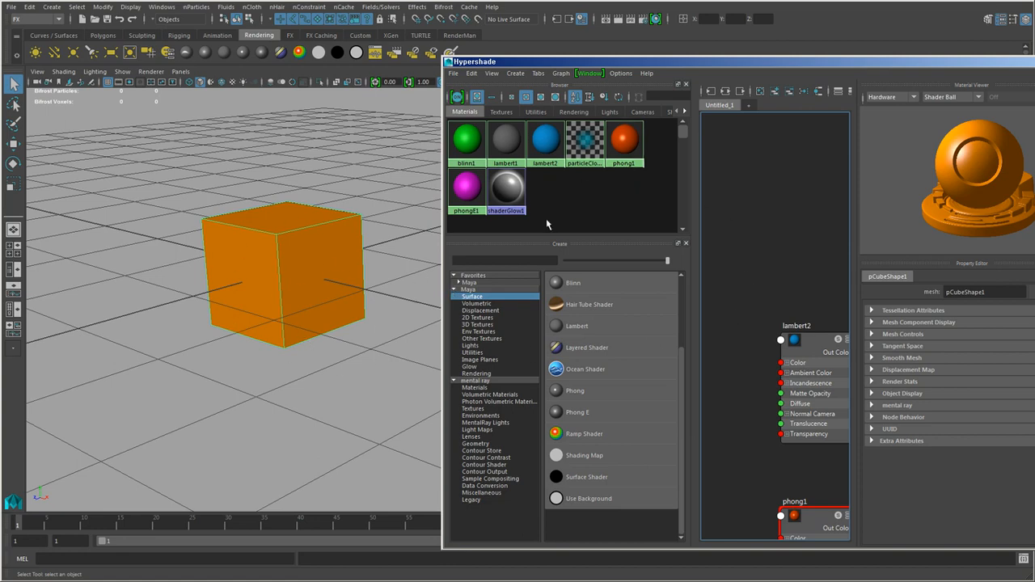
- Run Select Objects With Material from the lambert2 swatch and again from the blinn1 swatch
{"action": "right_click", "coordinate": [545, 138]}
{"action": "right_click_drag", "start_coordinate": [544, 138], "coordinate": [639, 138]}
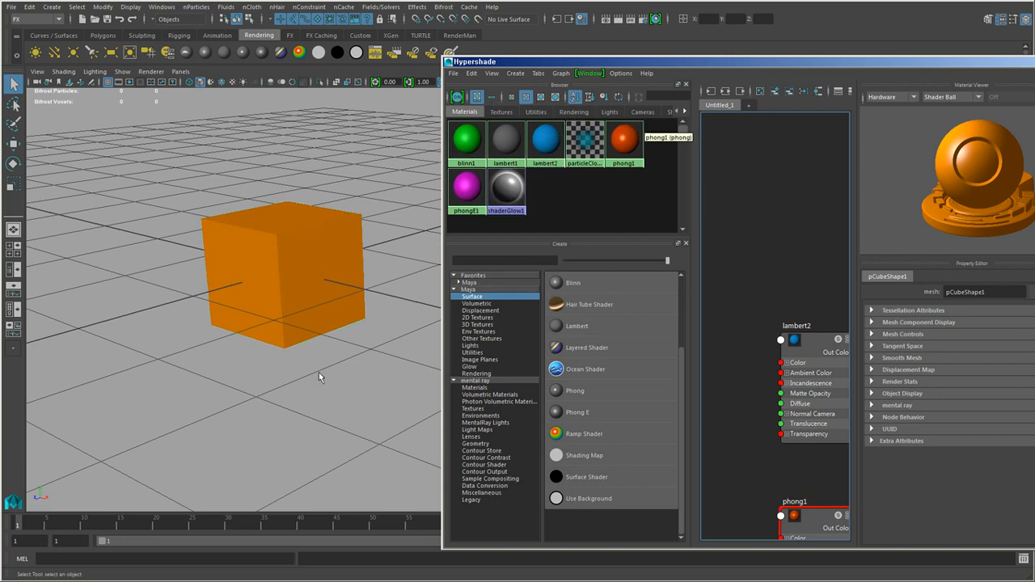
{"action": "right_click_drag", "start_coordinate": [466, 145], "coordinate": [546, 144]}
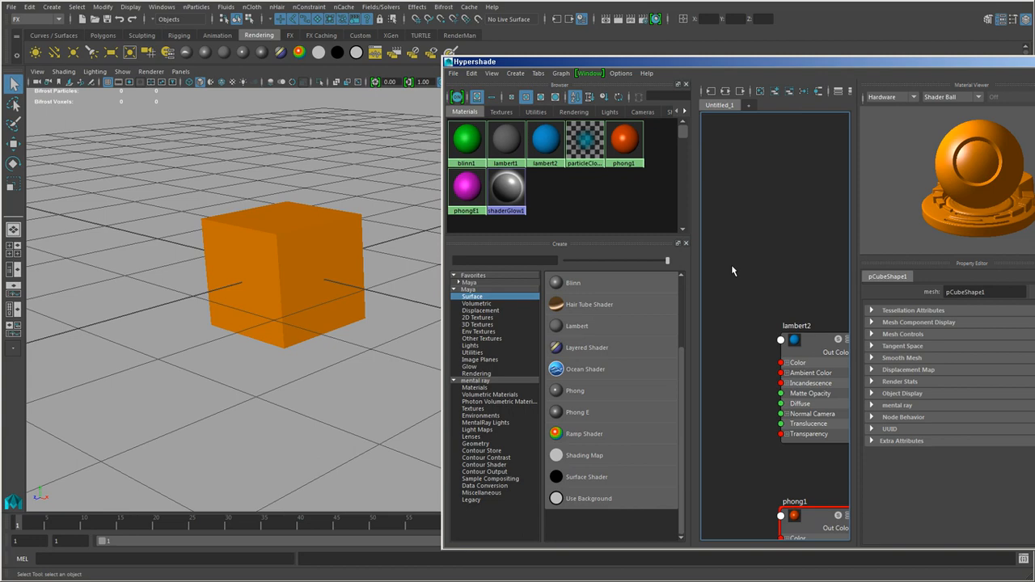
- Select the orange cube in the viewport and select its phong1 material in the Hypershade
{"action": "left_click", "coordinate": [471, 73]}
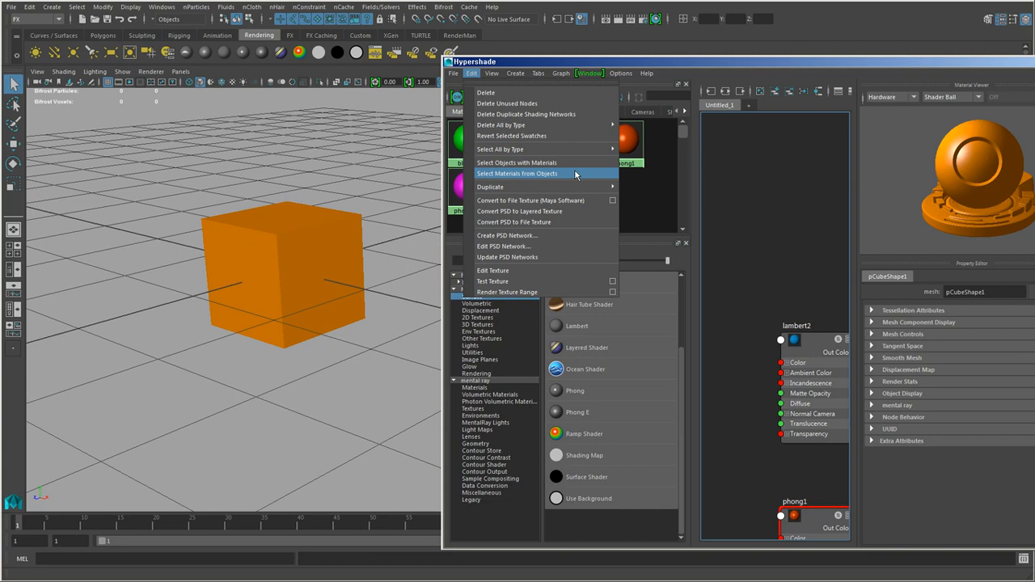
{"action": "left_click", "coordinate": [746, 234]}
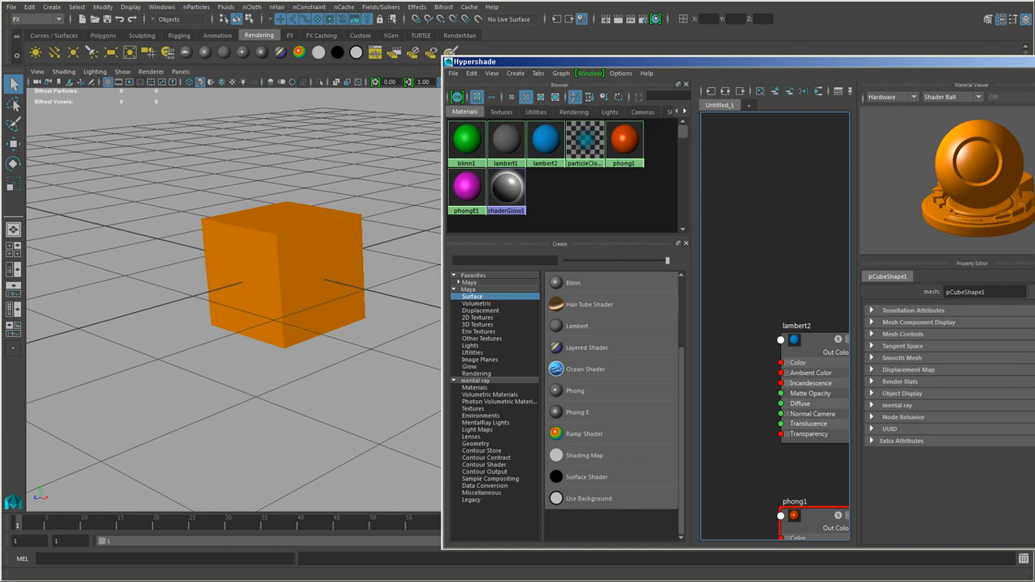
{"action": "left_click", "coordinate": [360, 311]}
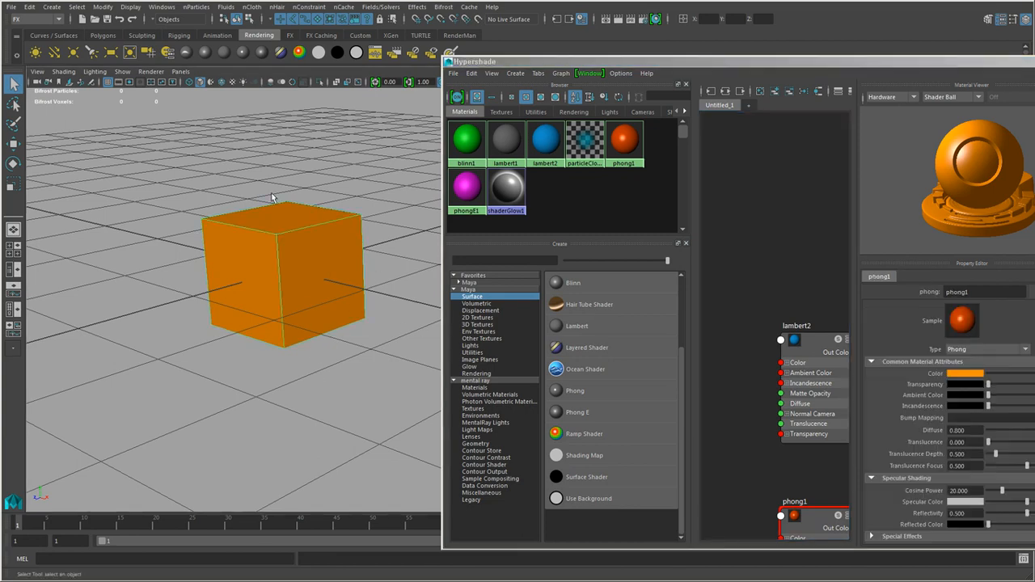
{"action": "left_click", "coordinate": [624, 140]}
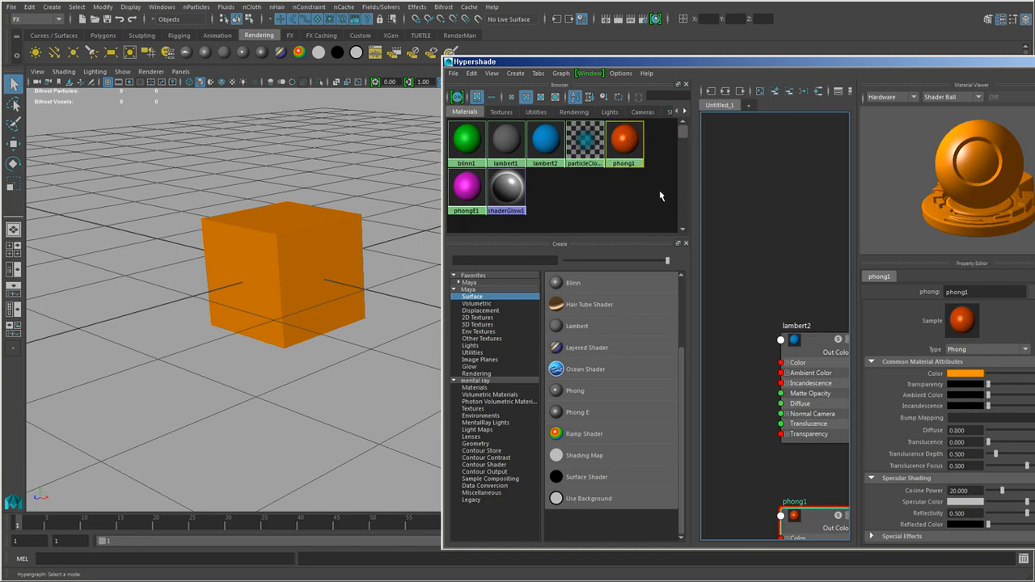
- Delete the phong1 material, then select the cube and look through its shape, polyCube1 and transform attributes
{"action": "key", "text": "Delete"}
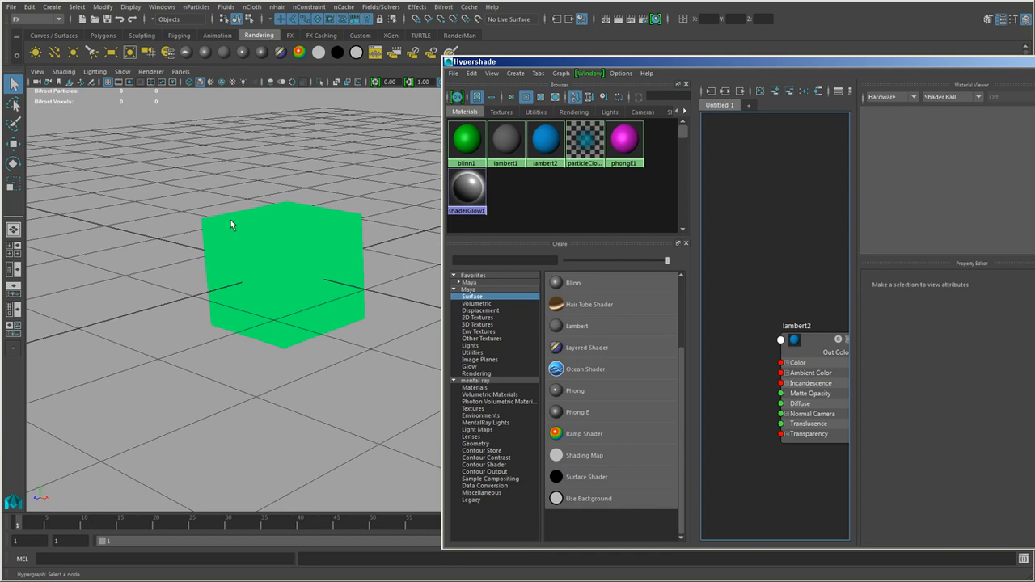
{"action": "left_click_drag", "start_coordinate": [985, 62], "coordinate": [597, 514]}
{"action": "left_click", "coordinate": [486, 293]}
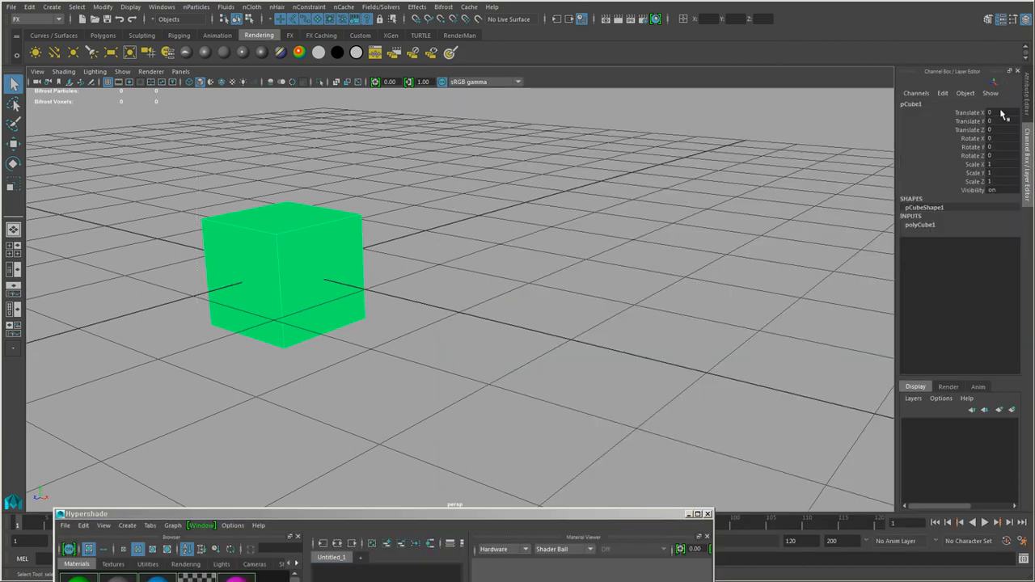
{"action": "left_click", "coordinate": [1027, 94]}
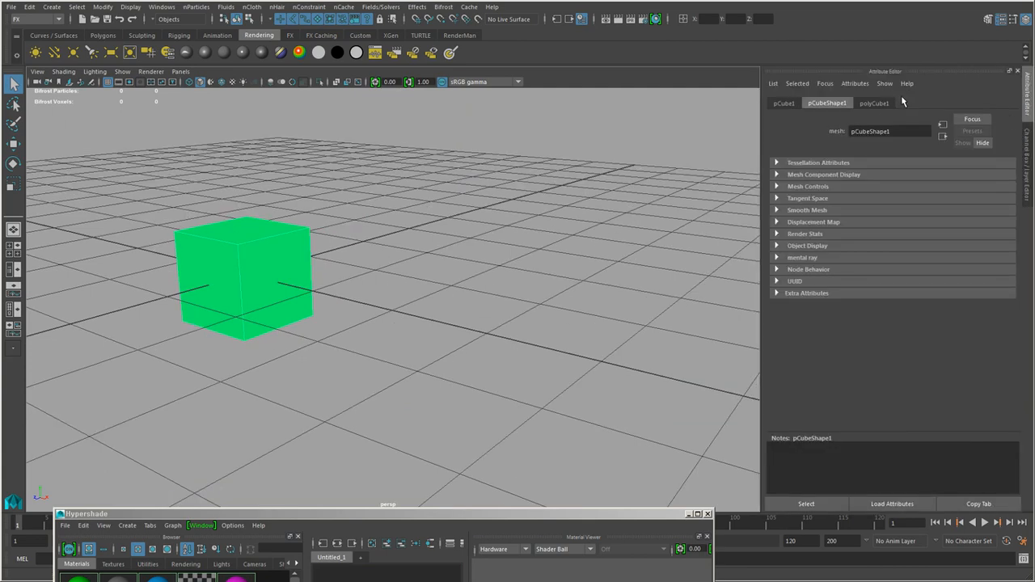
{"action": "left_click", "coordinate": [876, 104]}
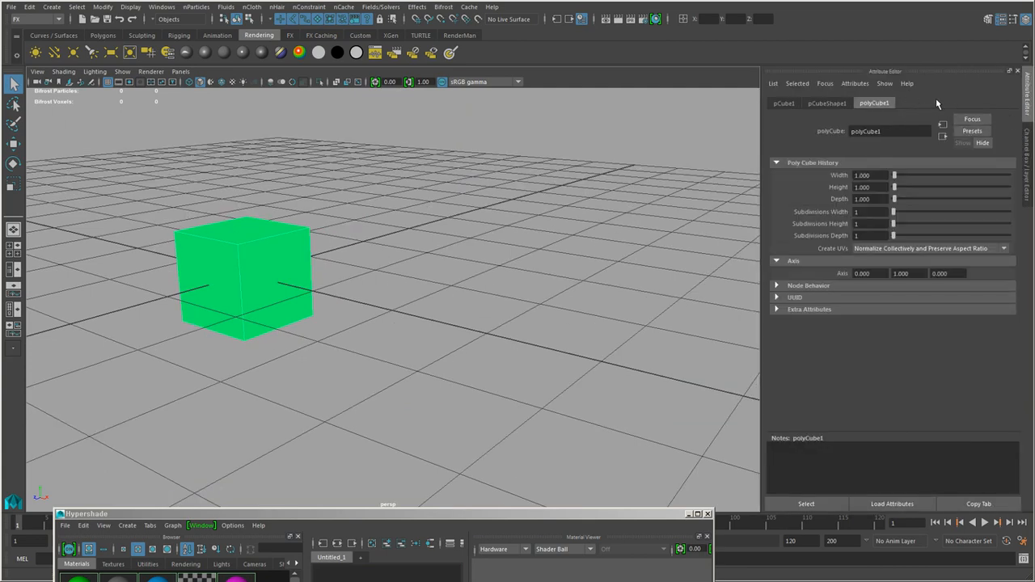
{"action": "left_click", "coordinate": [784, 103]}
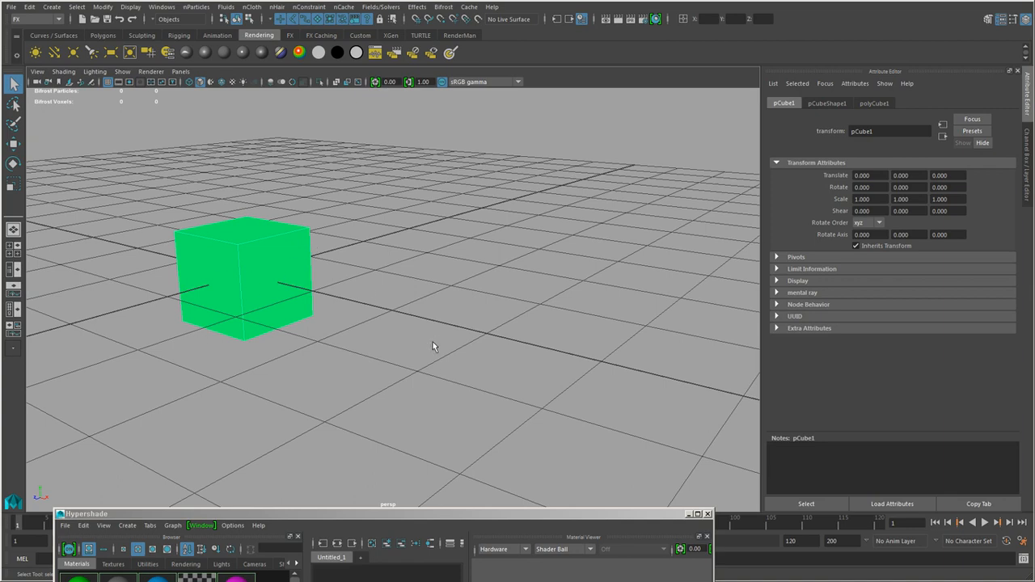
- Render the current frame of the cube without its material in a closer perspective view, and minimize the render window
{"action": "middle_click_drag", "start_coordinate": [342, 285], "coordinate": [388, 374], "text": "alt"}
{"action": "right_click_drag", "start_coordinate": [388, 375], "coordinate": [684, 406], "text": "alt"}
{"action": "middle_click_drag", "start_coordinate": [475, 419], "coordinate": [549, 366], "text": "alt"}
{"action": "right_click_drag", "start_coordinate": [558, 368], "coordinate": [598, 370], "text": "alt"}
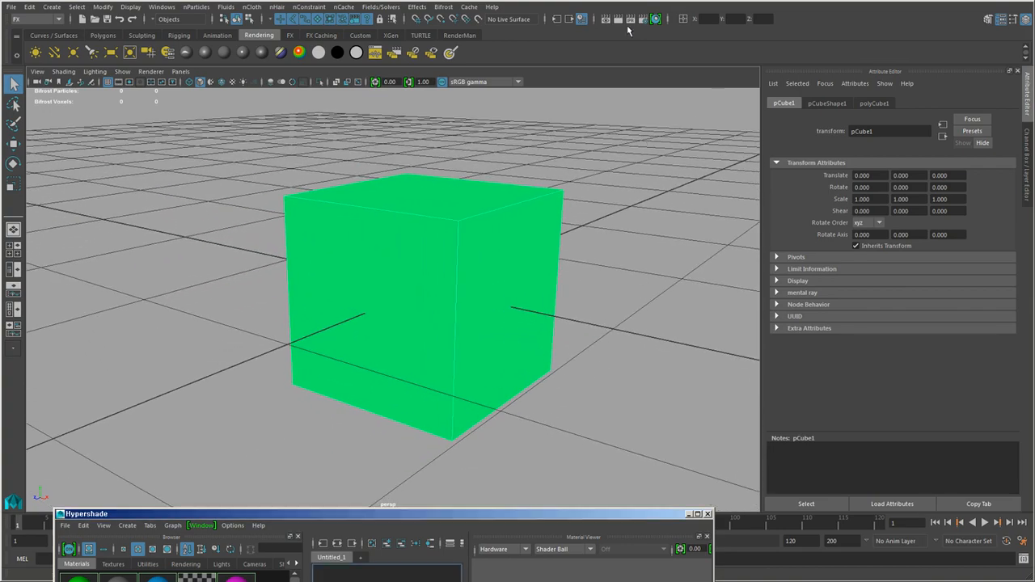
{"action": "left_click", "coordinate": [619, 20]}
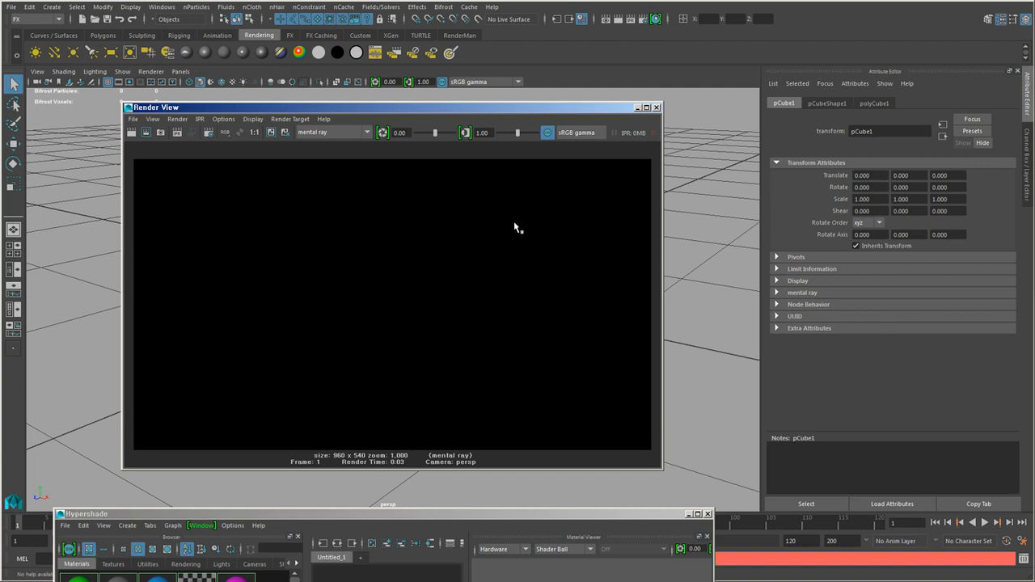
{"action": "left_click", "coordinate": [638, 108]}
- Bring the Hypershade back beside the cube and assign the magenta phongE1 material to the cube
{"action": "left_click_drag", "start_coordinate": [352, 520], "coordinate": [823, 87]}
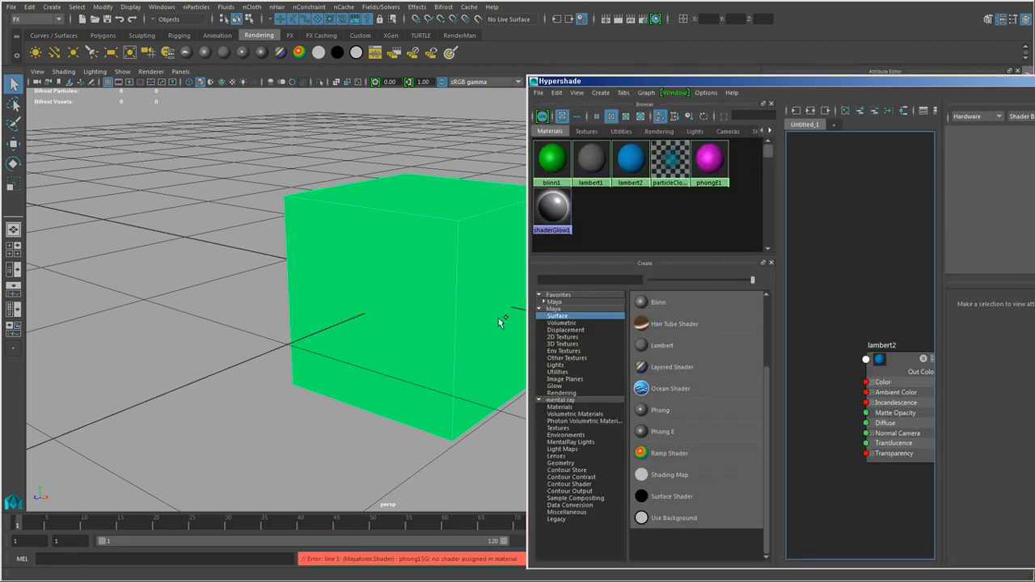
{"action": "right_click_drag", "start_coordinate": [472, 330], "coordinate": [314, 347], "text": "alt"}
{"action": "middle_click_drag", "start_coordinate": [340, 404], "coordinate": [251, 417], "text": "alt"}
{"action": "right_click_drag", "start_coordinate": [251, 418], "coordinate": [361, 410], "text": "alt"}
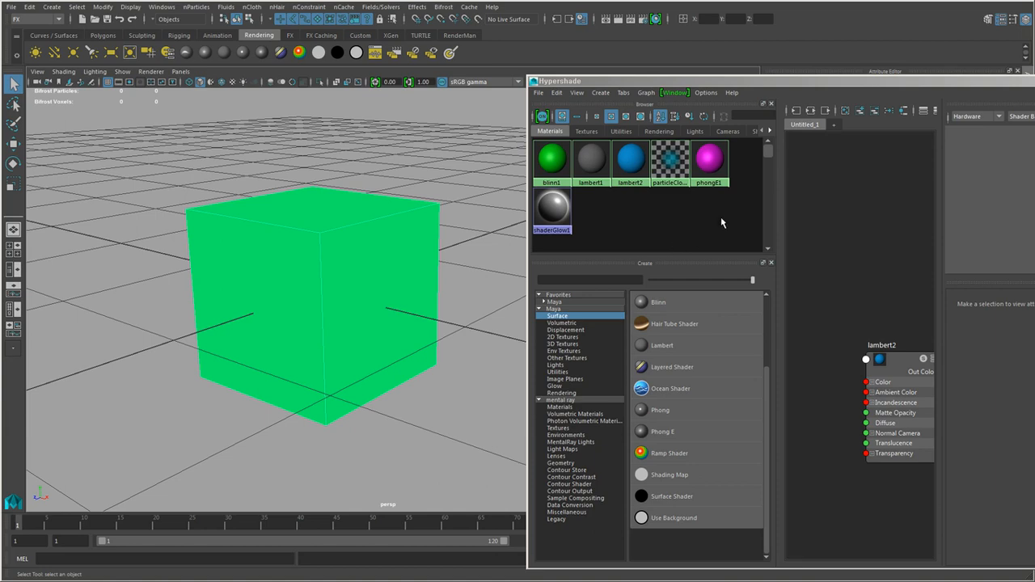
{"action": "middle_click_drag", "start_coordinate": [712, 161], "coordinate": [363, 280]}
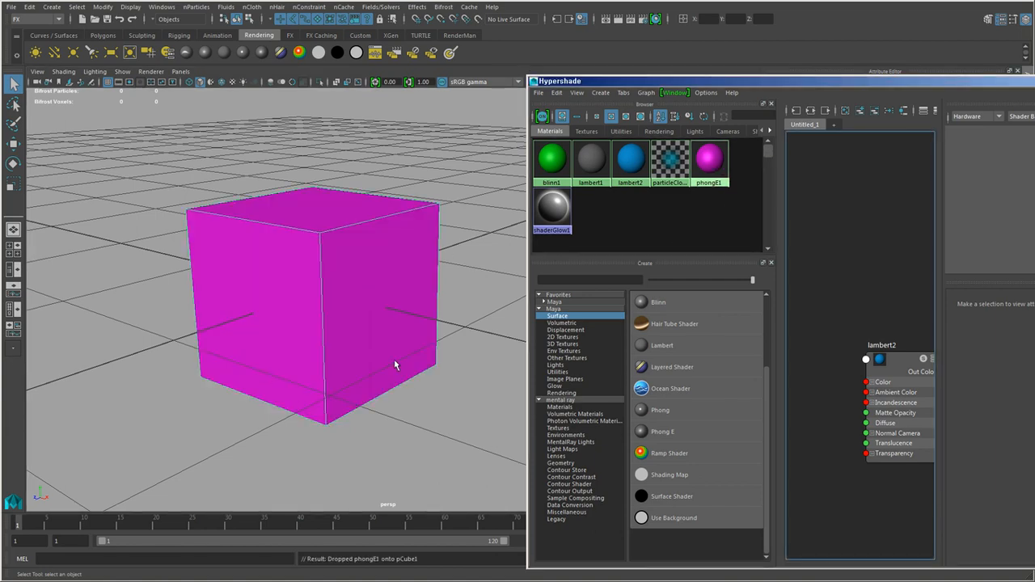
- Show the phongE1 attributes of the reselected cube and render the current frame again, closing the render window
{"action": "left_click_drag", "start_coordinate": [986, 83], "coordinate": [484, 525]}
{"action": "left_click", "coordinate": [203, 197]}
{"action": "left_click", "coordinate": [274, 253]}
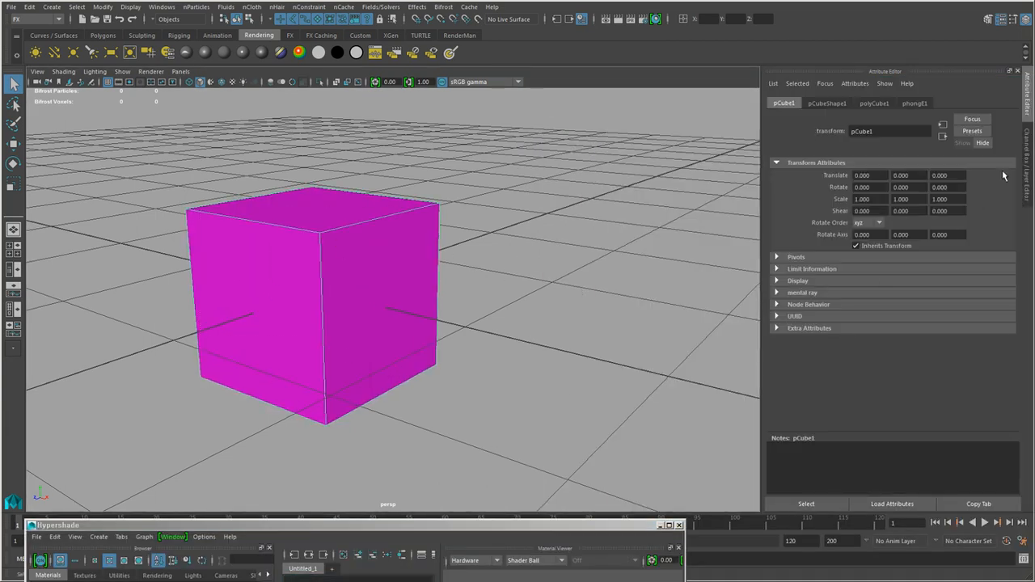
{"action": "left_click", "coordinate": [917, 104]}
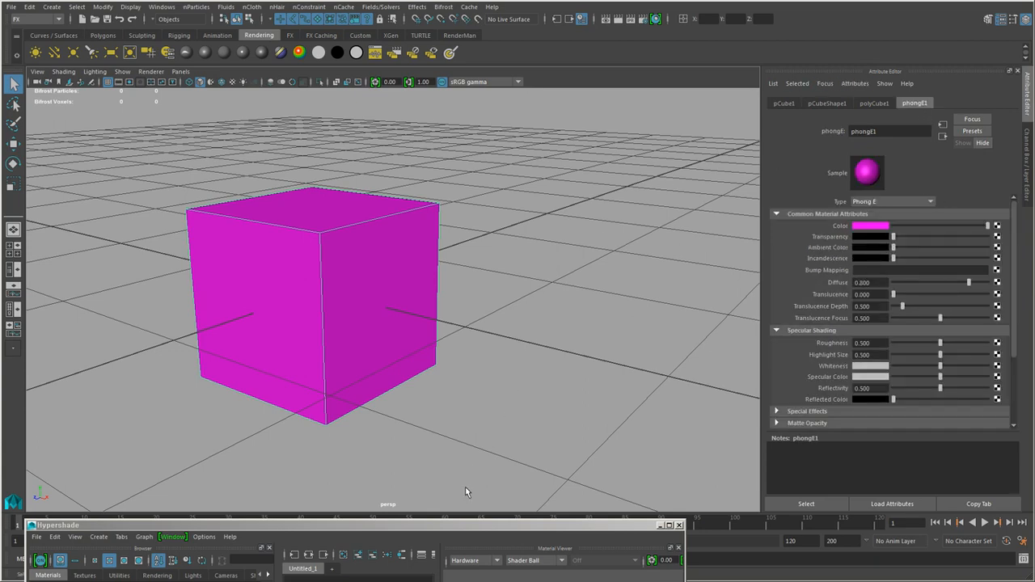
{"action": "left_click", "coordinate": [617, 20]}
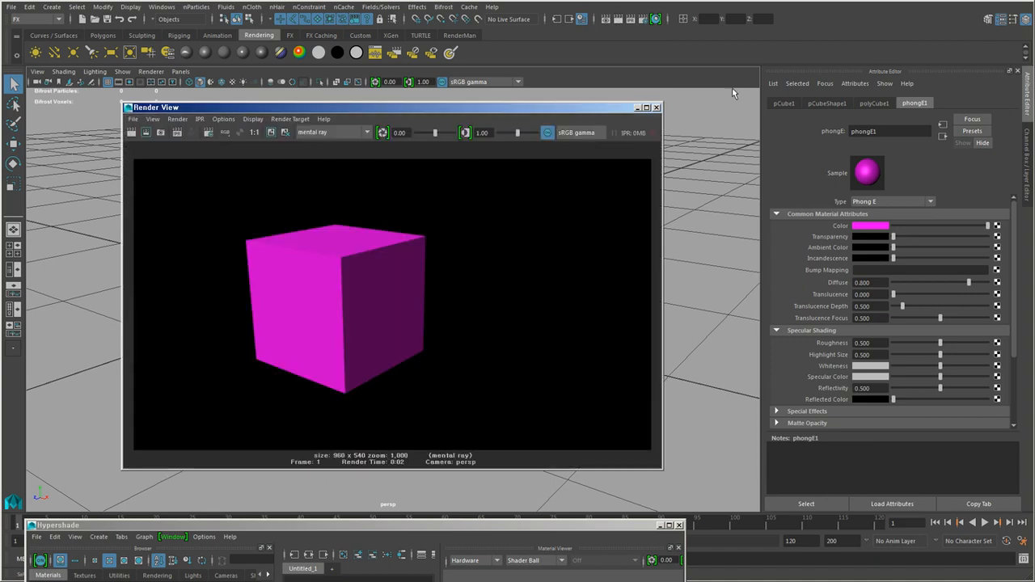
{"action": "left_click", "coordinate": [656, 107]}
- Create a new Phong, Phong E, Lambert and Blinn material in the Hypershade
{"action": "left_click_drag", "start_coordinate": [452, 528], "coordinate": [863, 72]}
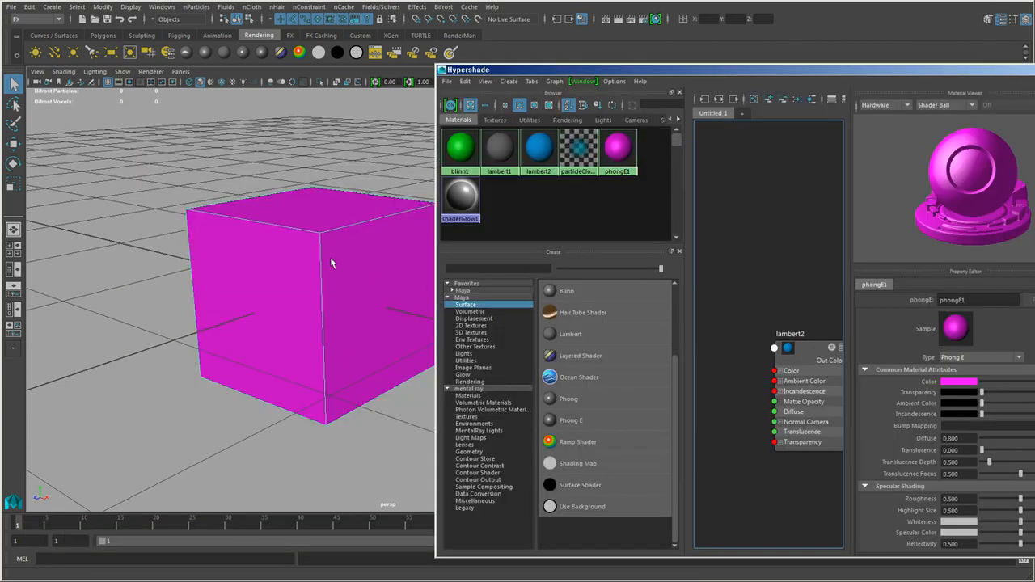
{"action": "middle_click_drag", "start_coordinate": [259, 384], "coordinate": [202, 371], "text": "alt"}
{"action": "scroll", "coordinate": [358, 408], "scroll_direction": "down", "scroll_amount": 2}
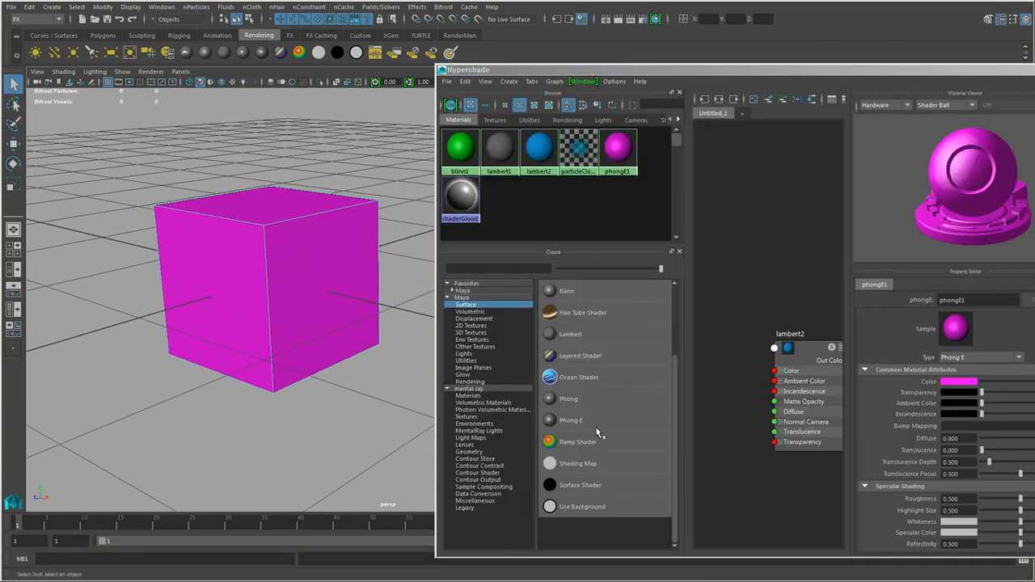
{"action": "left_click", "coordinate": [586, 398]}
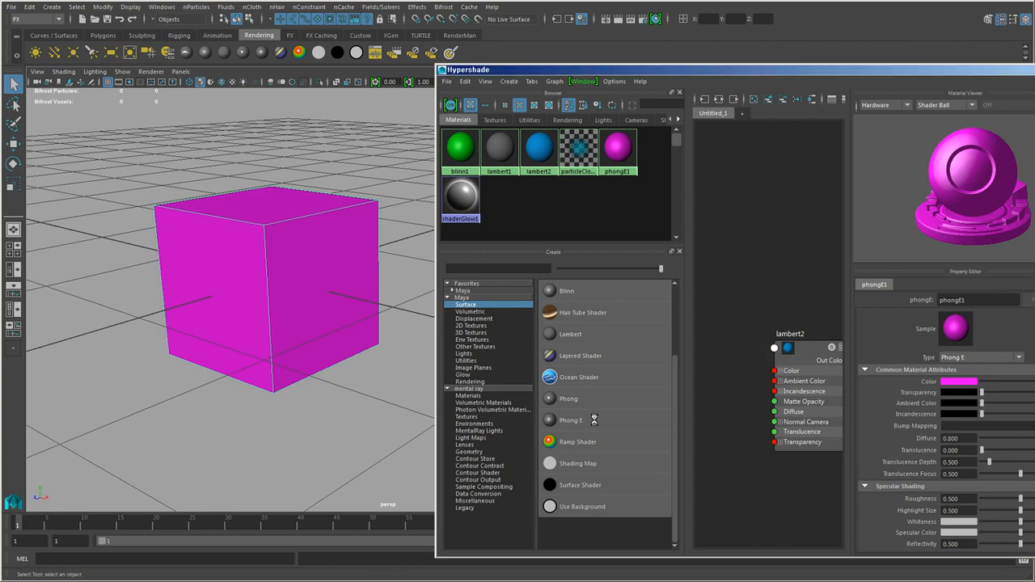
{"action": "left_click", "coordinate": [612, 338]}
{"action": "left_click", "coordinate": [610, 293]}
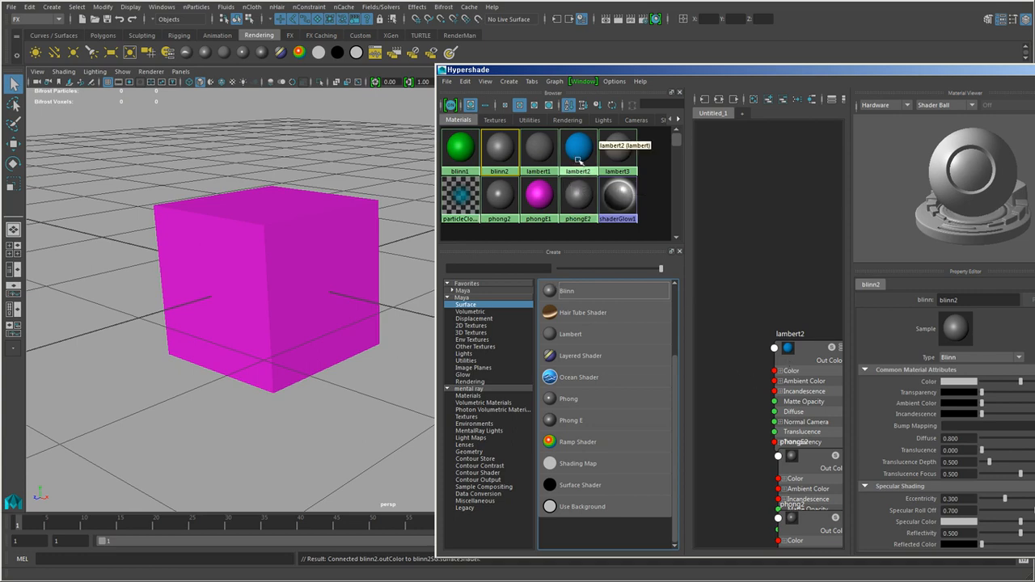
- Assign the blue lambert2 material to the cube and check pCube1 and the lambert2 swatch with the Outliner shown beside the view
{"action": "middle_click_drag", "start_coordinate": [578, 147], "coordinate": [360, 316]}
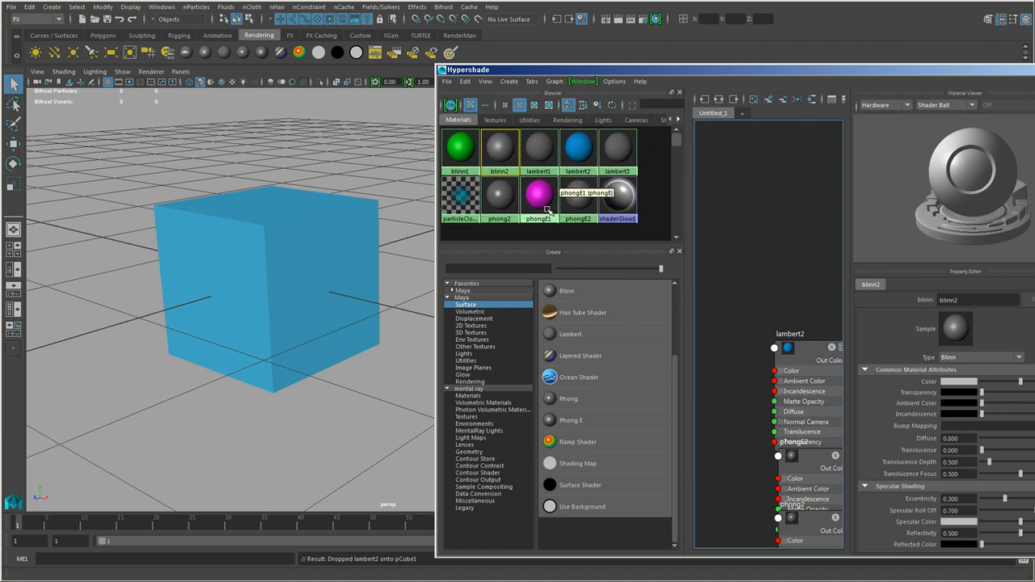
{"action": "left_click", "coordinate": [13, 269]}
{"action": "left_click", "coordinate": [93, 142]}
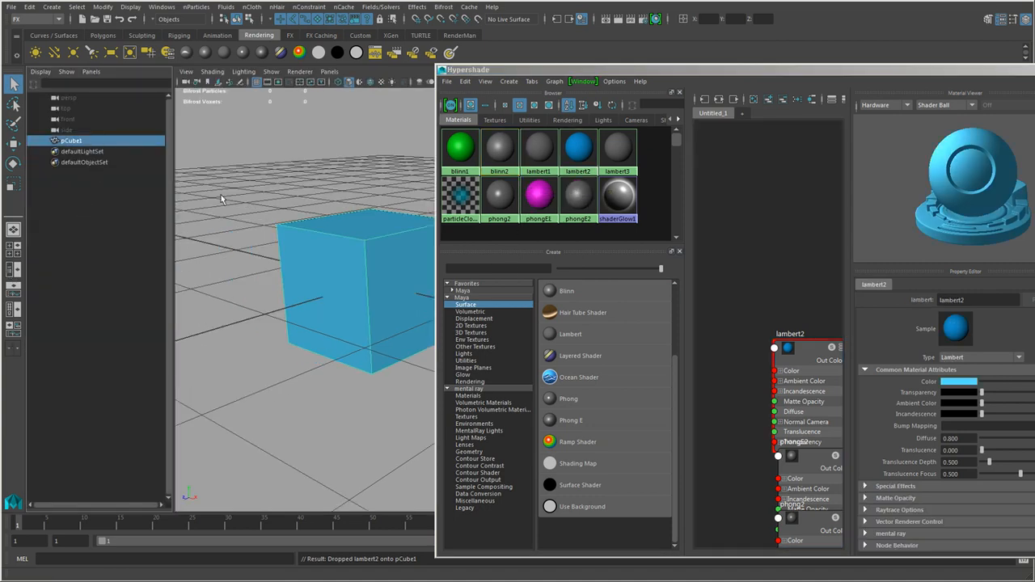
{"action": "left_click_drag", "start_coordinate": [605, 72], "coordinate": [649, 66]}
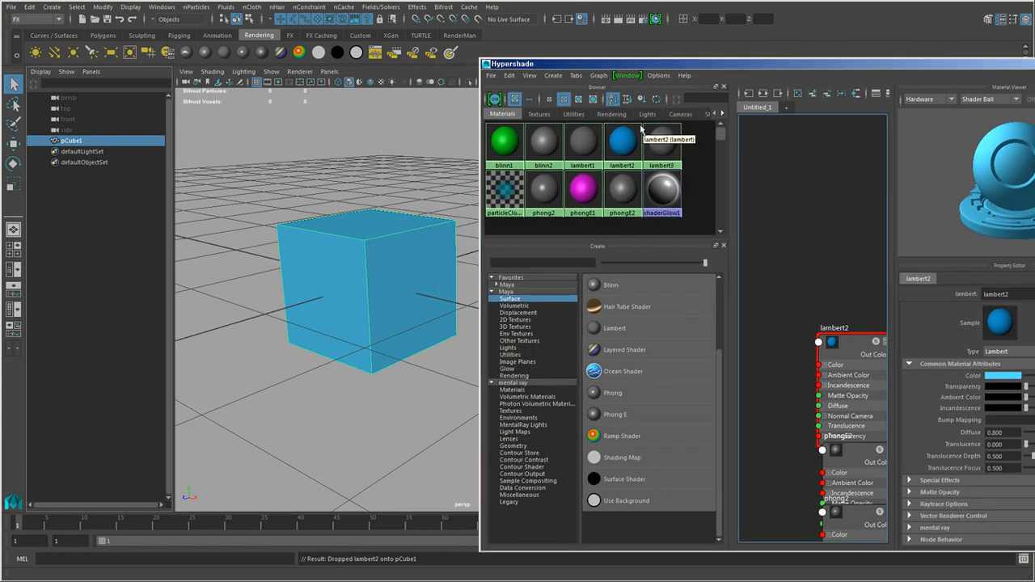
{"action": "left_click", "coordinate": [634, 156]}
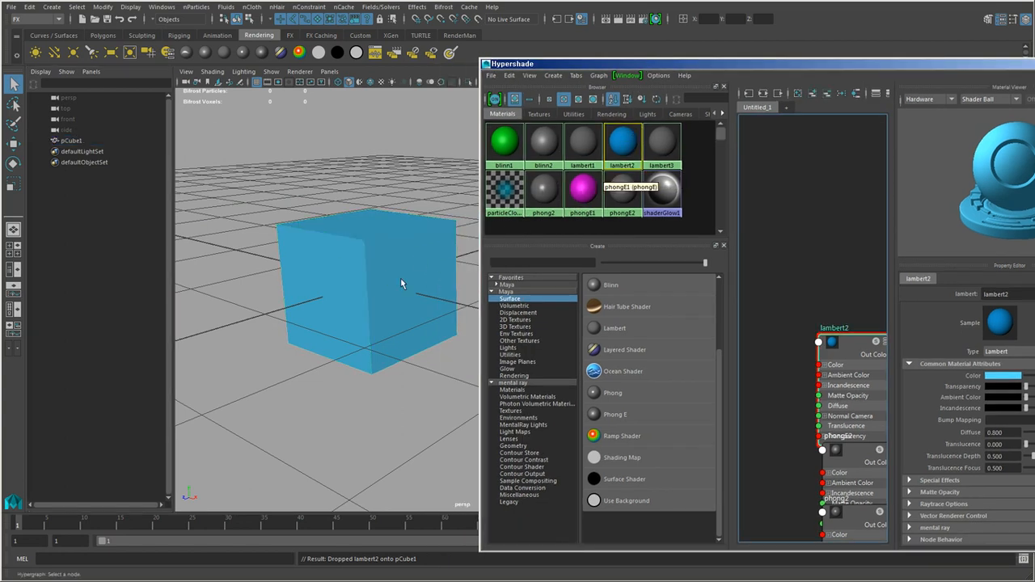
- Check the lambert1 and lambert3 materials for assigned objects with Select Objects With Material
{"action": "left_click", "coordinate": [582, 144]}
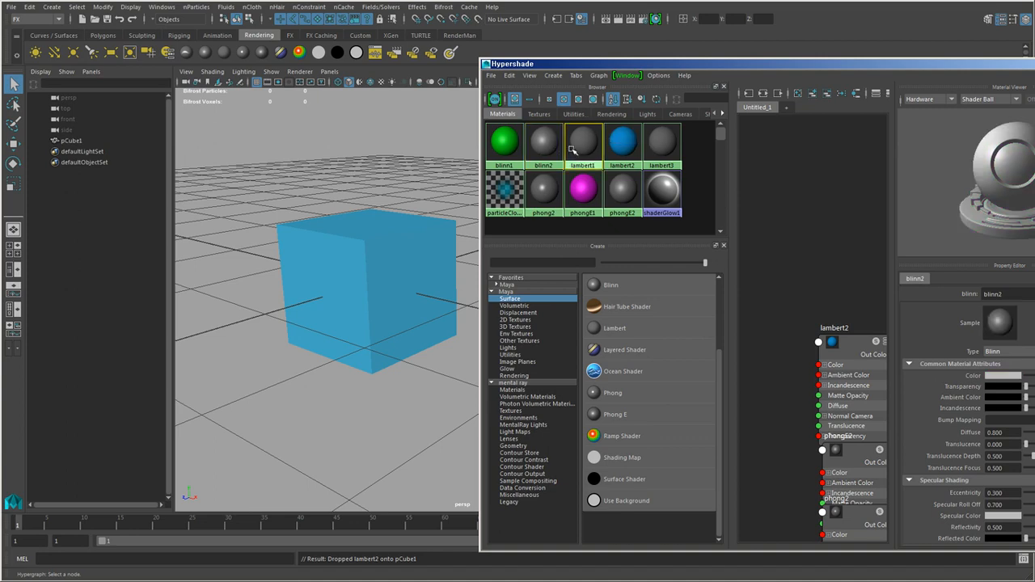
{"action": "right_click", "coordinate": [583, 145]}
{"action": "key", "text": "Escape"}
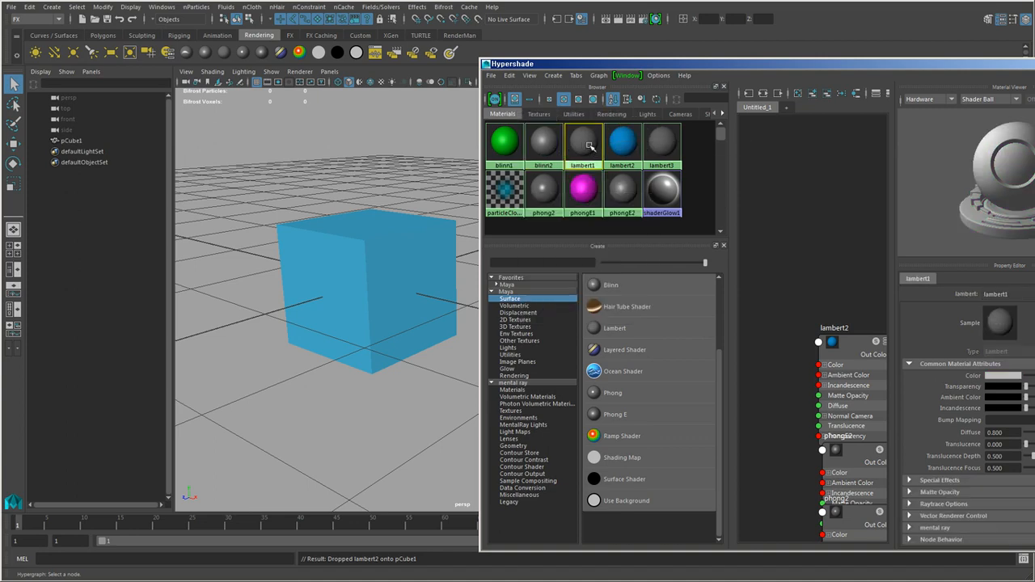
{"action": "left_click", "coordinate": [663, 145]}
{"action": "right_click", "coordinate": [664, 152]}
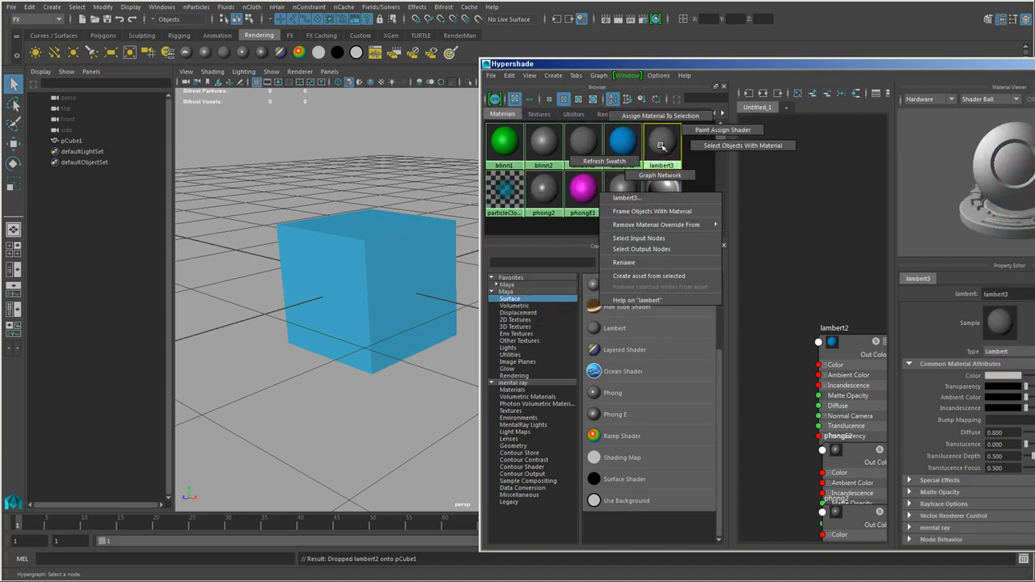
{"action": "key", "text": "Escape"}
{"action": "right_click", "coordinate": [667, 146]}
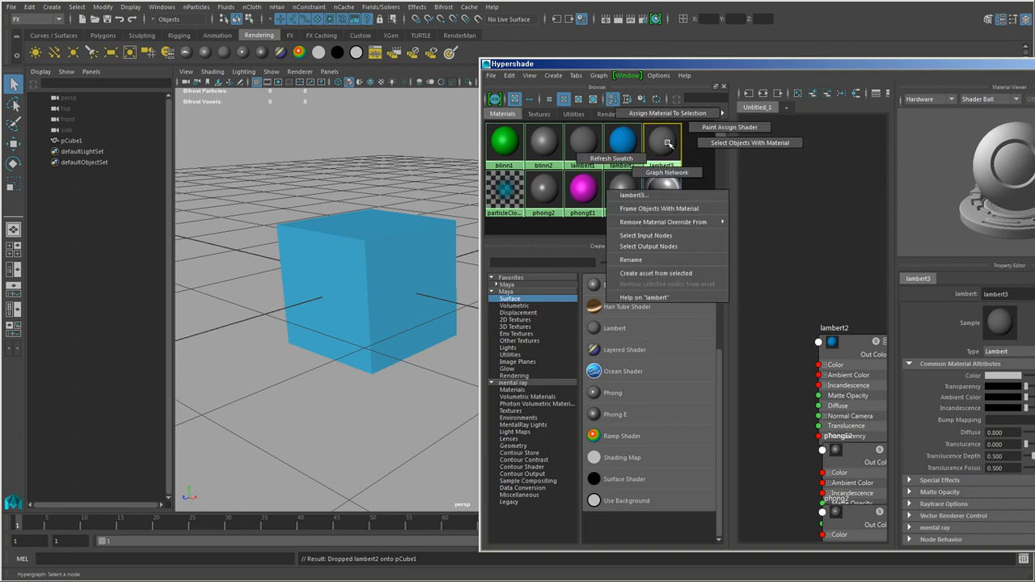
{"action": "key", "text": "Escape"}
{"action": "right_click", "coordinate": [665, 145]}
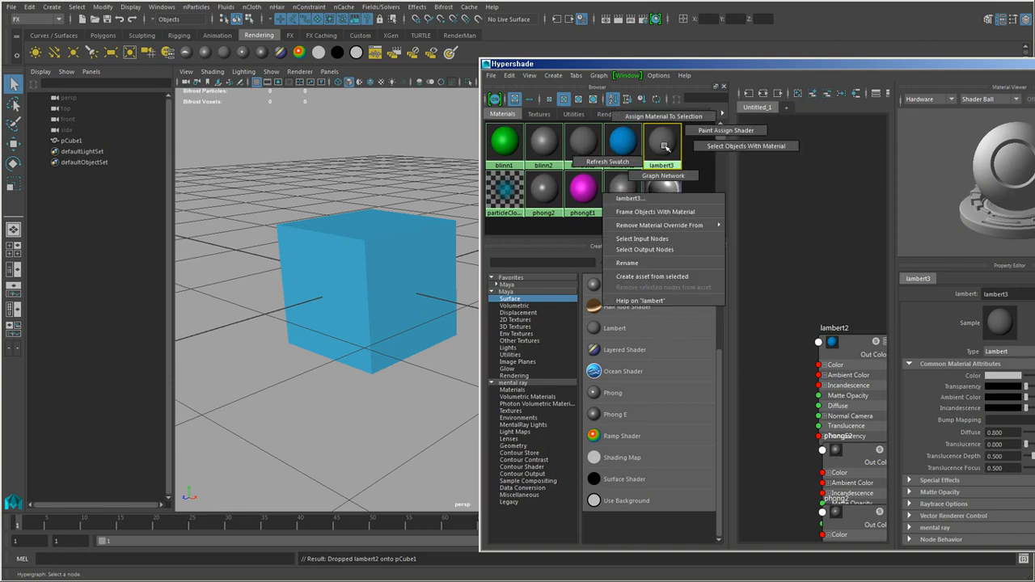
{"action": "left_click", "coordinate": [734, 146]}
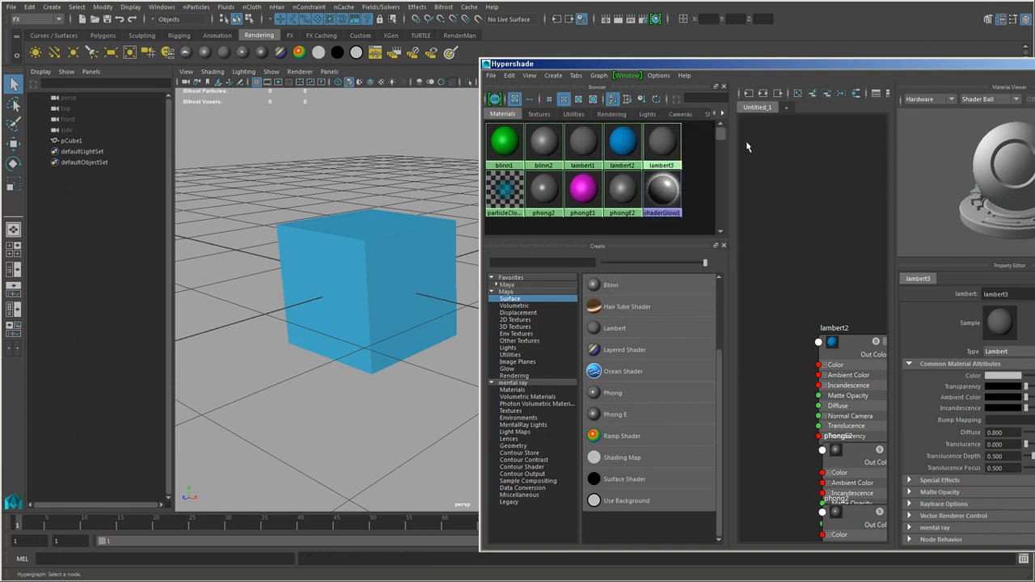
- Check the blinn1 and phongE1 materials for assigned objects with Select Objects With Material
{"action": "right_click", "coordinate": [495, 143]}
{"action": "key", "text": "Escape"}
{"action": "right_click", "coordinate": [583, 191]}
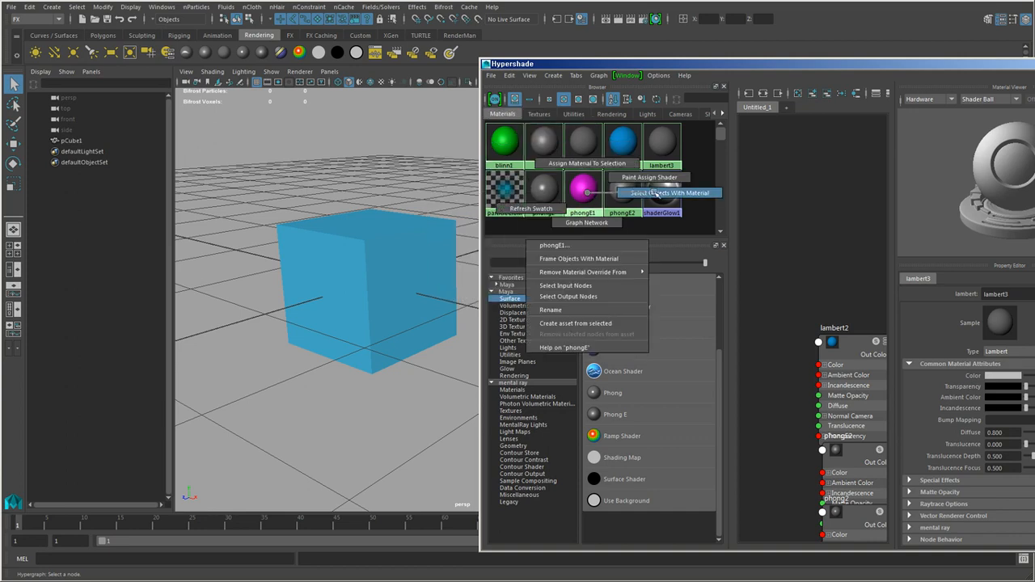
{"action": "right_click_drag", "start_coordinate": [655, 191], "coordinate": [668, 199]}
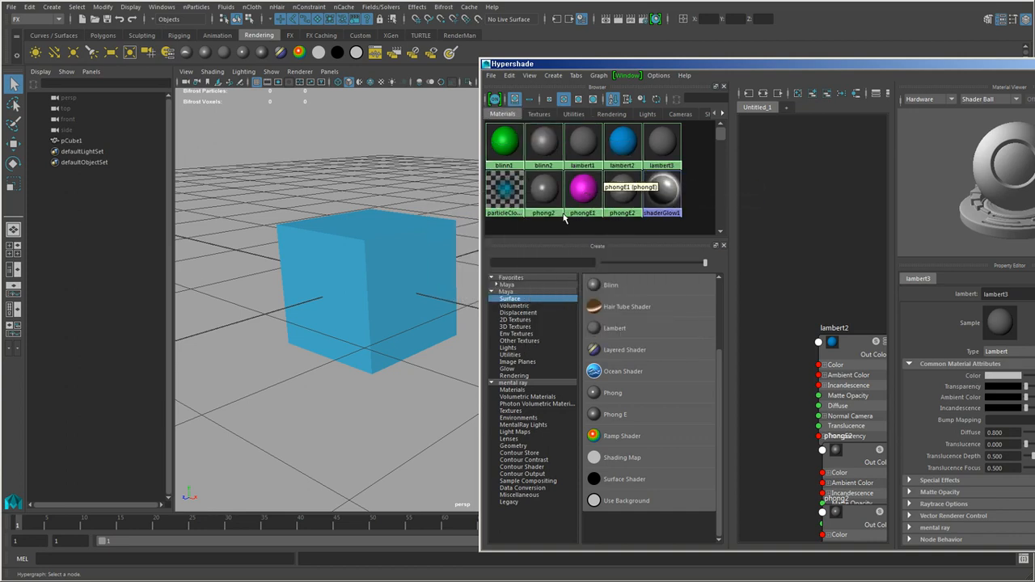
{"action": "right_click", "coordinate": [565, 217]}
- Select every material in the Hypershade except lambert2, starting from blinn1 and blinn2
{"action": "left_click", "coordinate": [516, 150]}
{"action": "left_click", "coordinate": [544, 145], "text": "shift"}
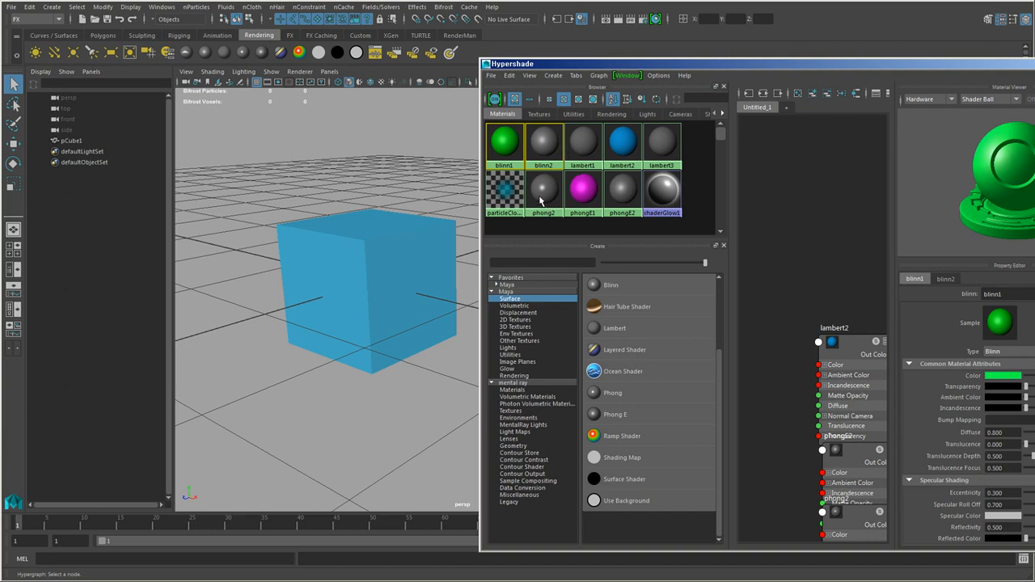
{"action": "left_click", "coordinate": [593, 155], "text": "shift"}
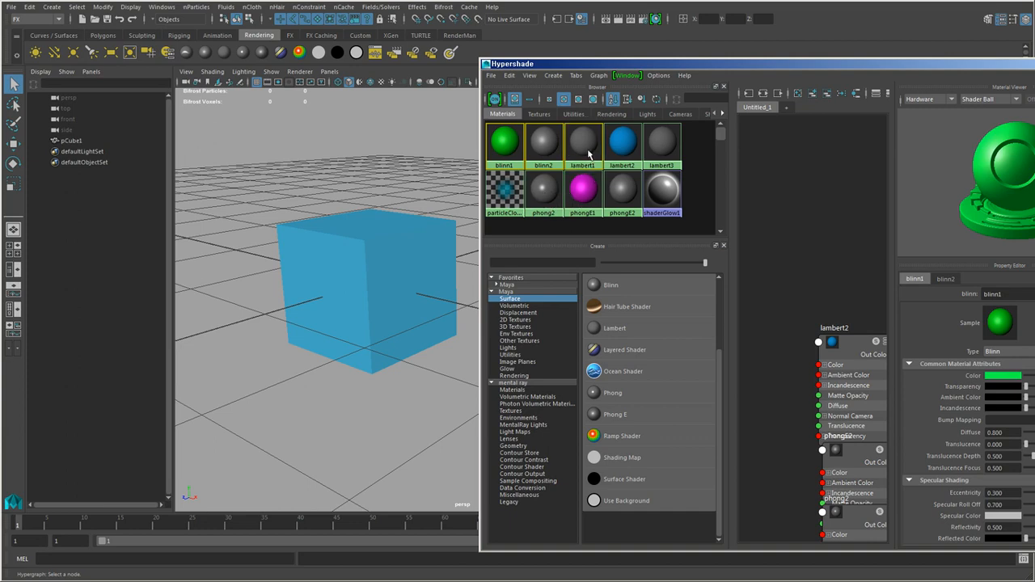
{"action": "left_click", "coordinate": [675, 150], "text": "shift"}
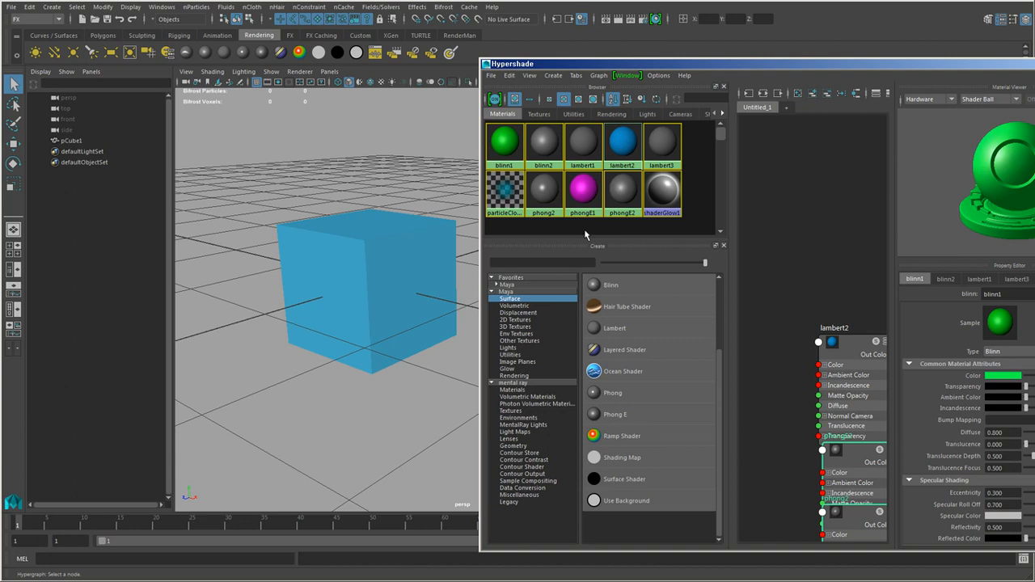
- Delete all unused shading nodes in the Hypershade
{"action": "left_click", "coordinate": [510, 76]}
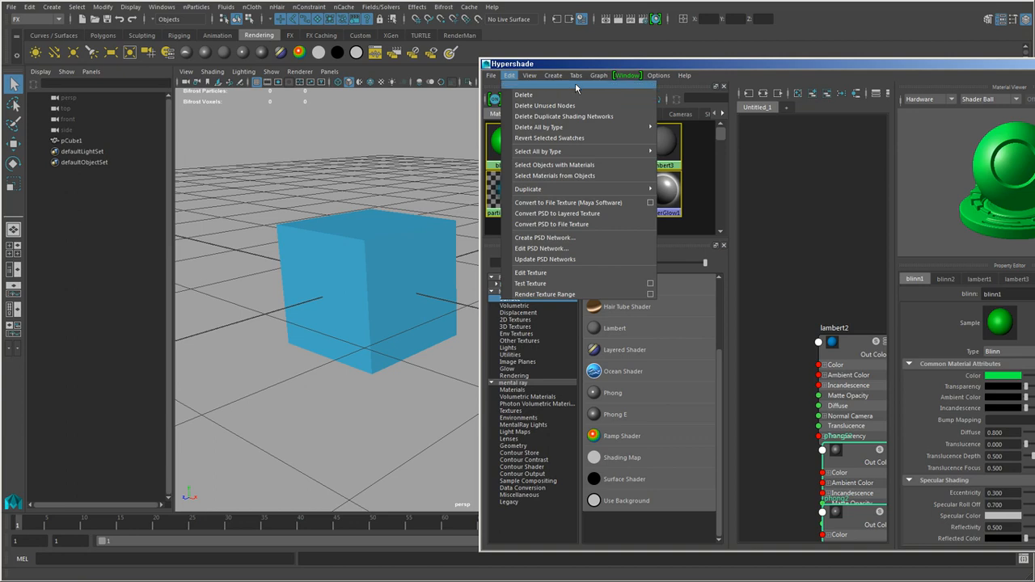
{"action": "left_click", "coordinate": [609, 65]}
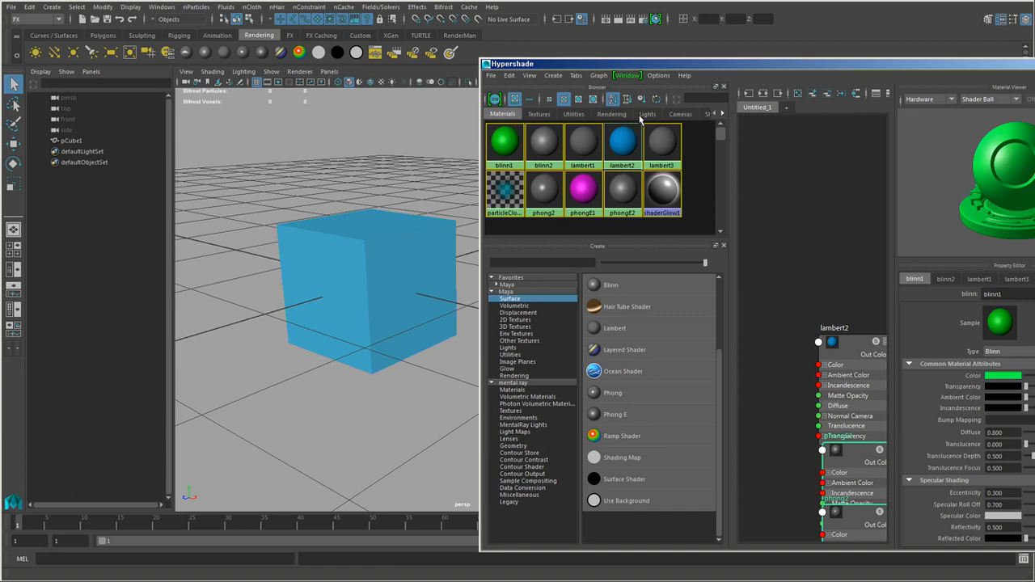
{"action": "left_click", "coordinate": [693, 141]}
{"action": "left_click", "coordinate": [511, 76]}
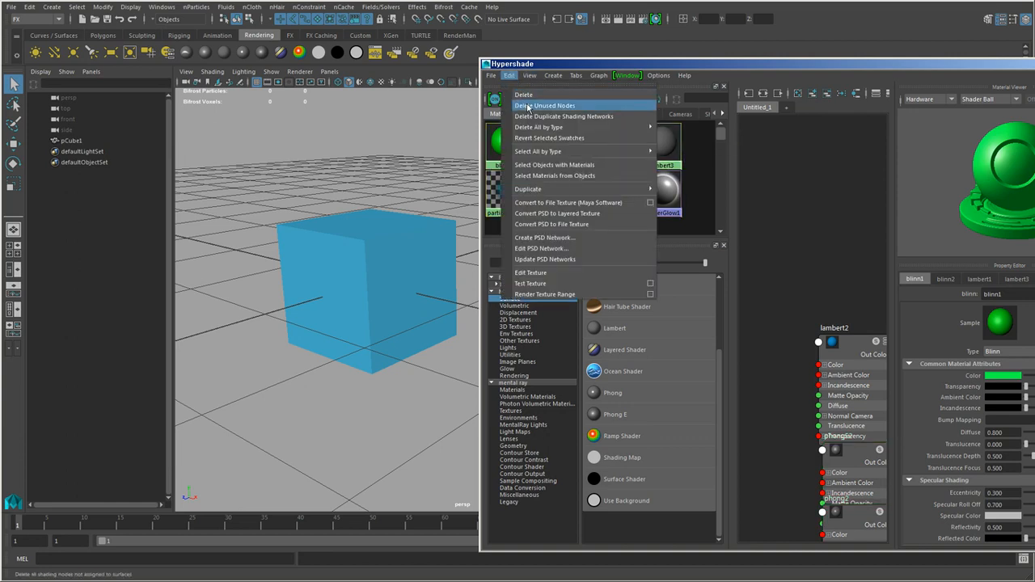
{"action": "left_click", "coordinate": [594, 107]}
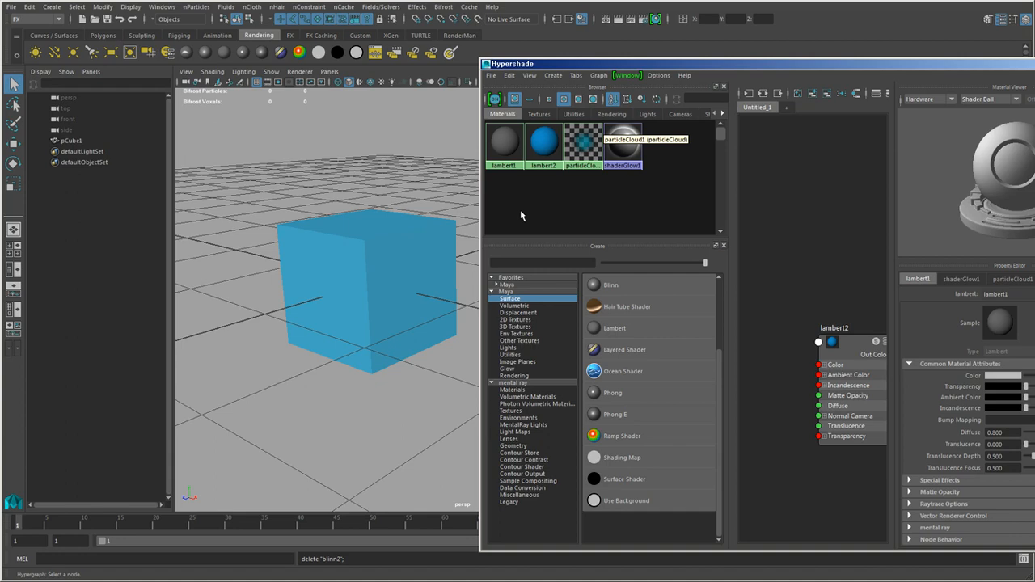
- Inspect the remaining default materials lambert1, particleCloud1 and shaderGlow1 one by one
{"action": "left_click", "coordinate": [504, 143]}
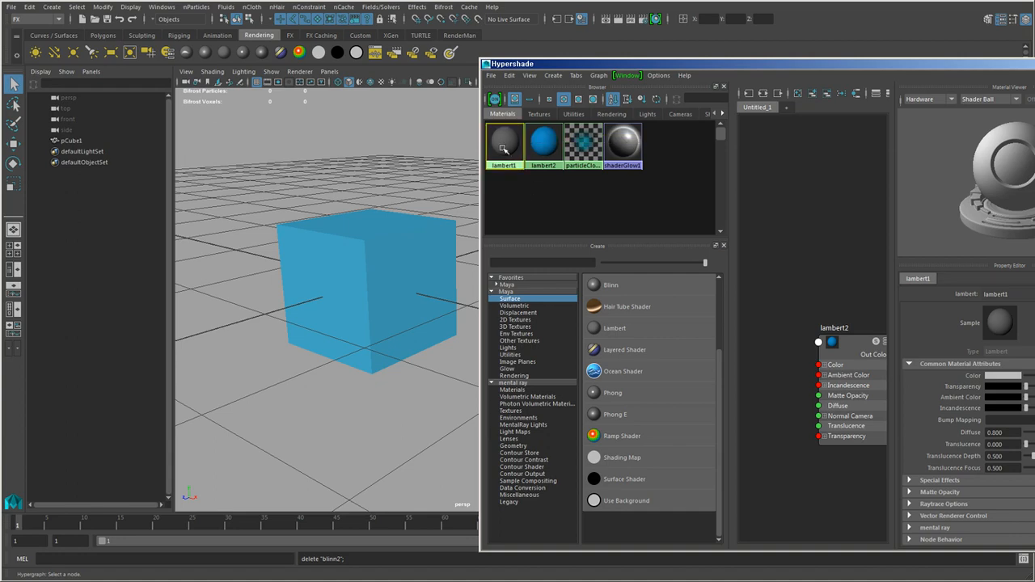
{"action": "left_click", "coordinate": [624, 146]}
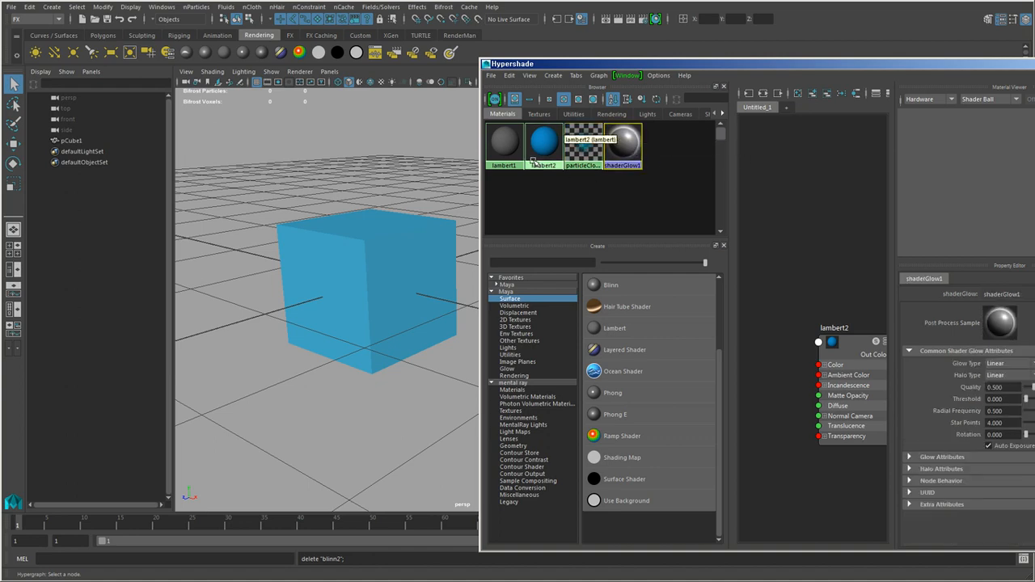
{"action": "left_click", "coordinate": [582, 148]}
{"action": "left_click", "coordinate": [504, 151]}
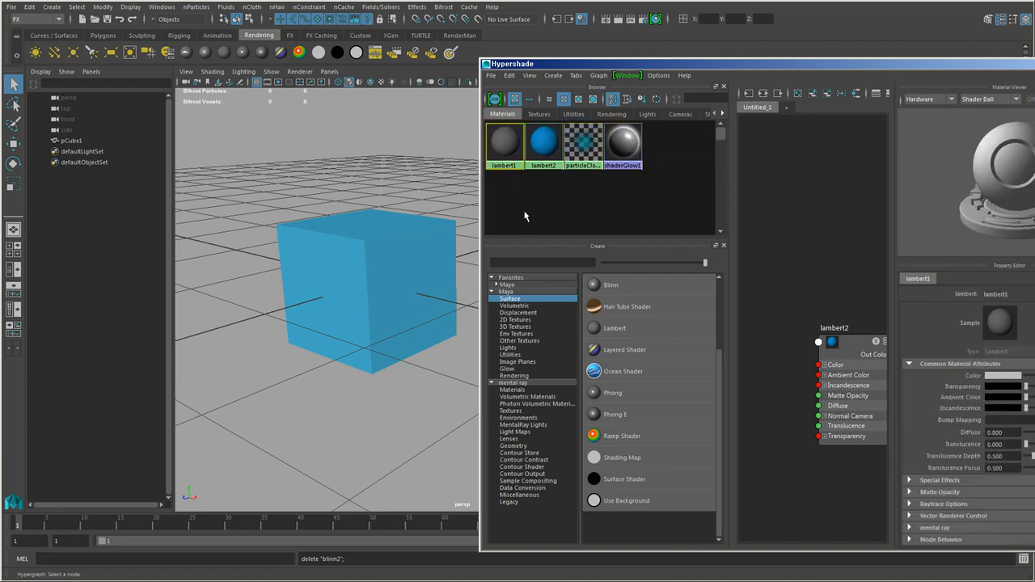
{"action": "left_click", "coordinate": [582, 145]}
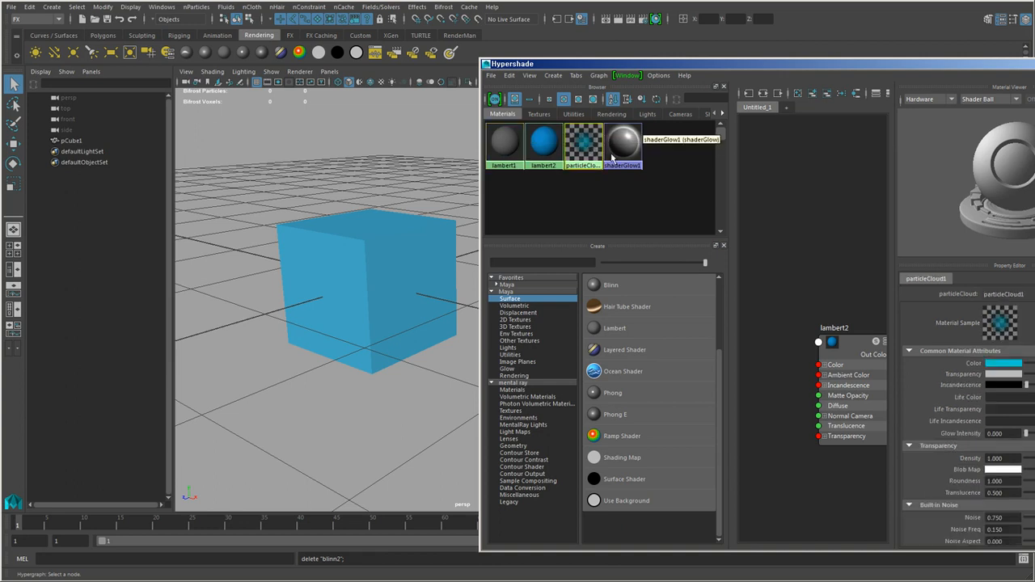
{"action": "left_click", "coordinate": [624, 146]}
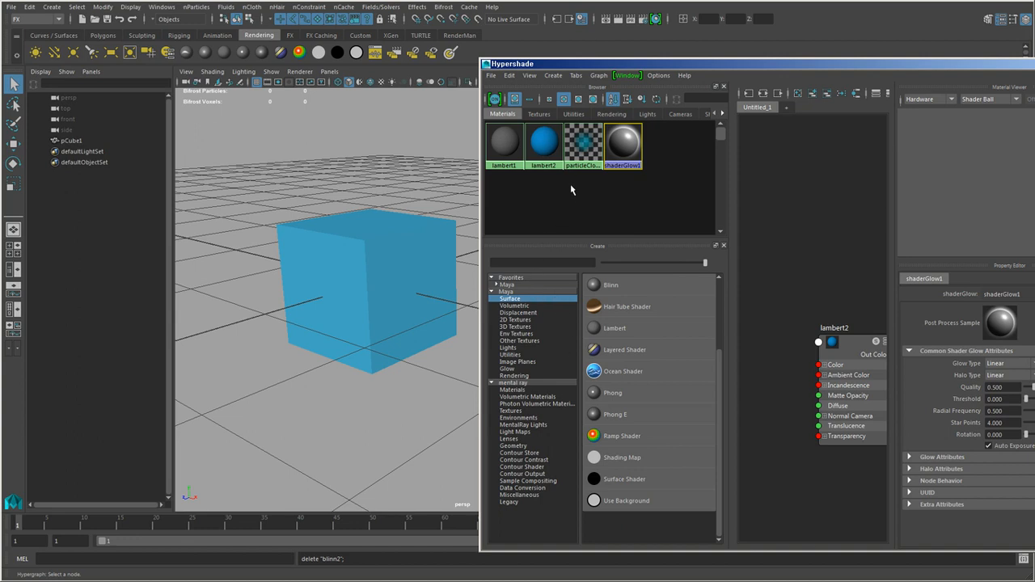
- Review the Hypershade's editing commands and the lambert2 material that the cube uses
{"action": "left_click", "coordinate": [533, 76]}
{"action": "mouse_move", "coordinate": [514, 76]}
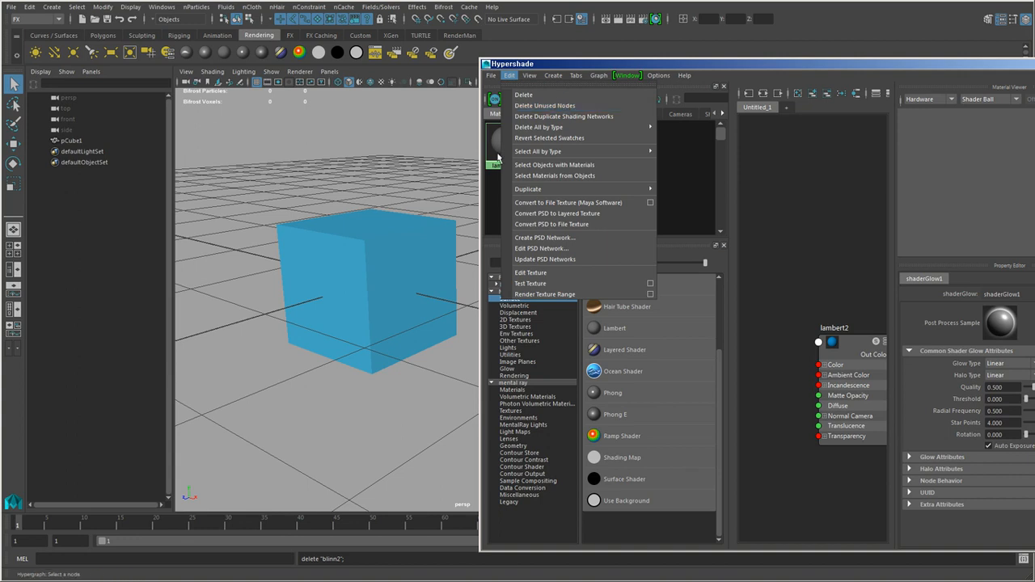
{"action": "left_click", "coordinate": [490, 186]}
{"action": "left_click", "coordinate": [544, 139]}
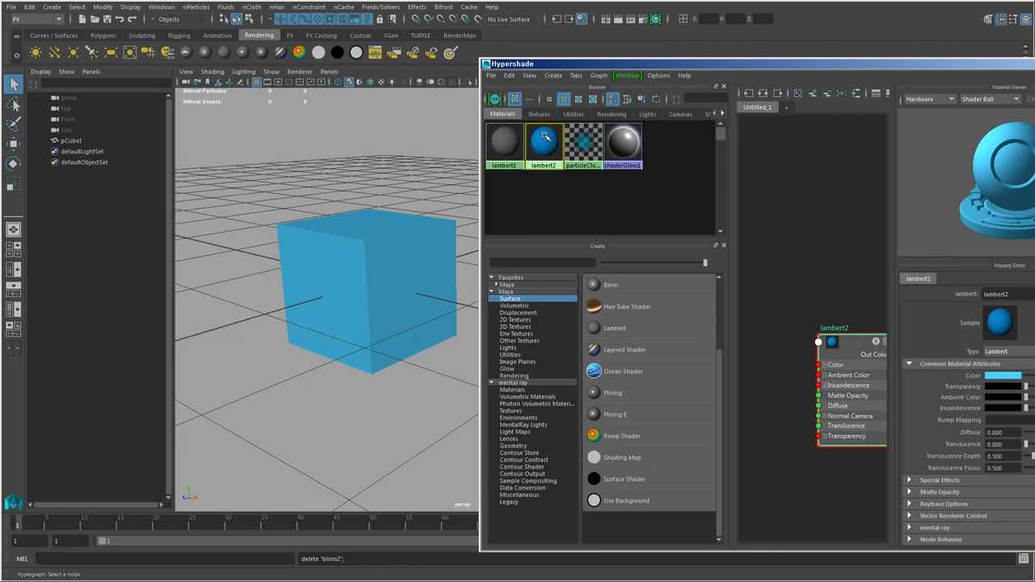
{"action": "left_click", "coordinate": [509, 75]}
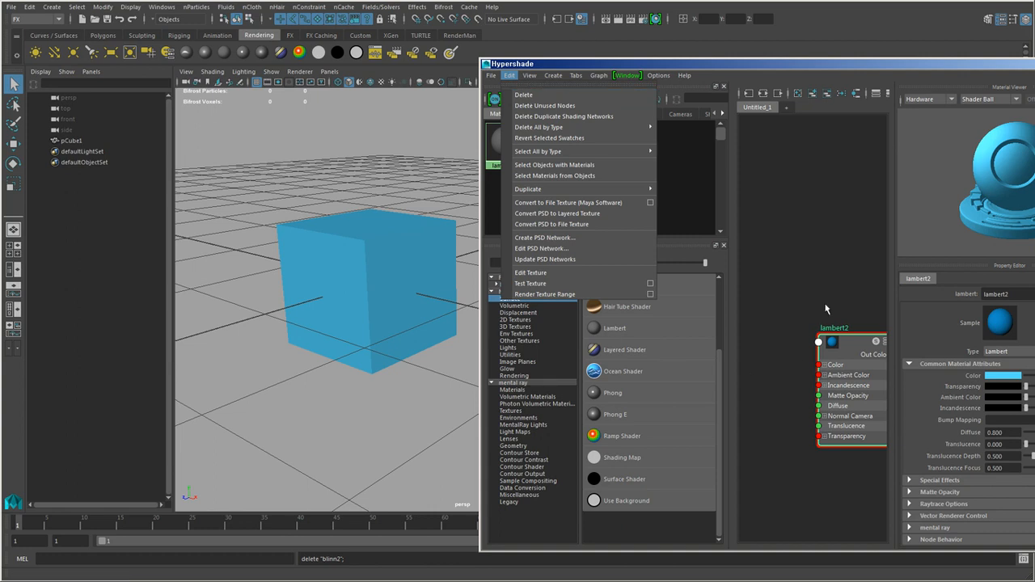
{"action": "left_click", "coordinate": [801, 255]}
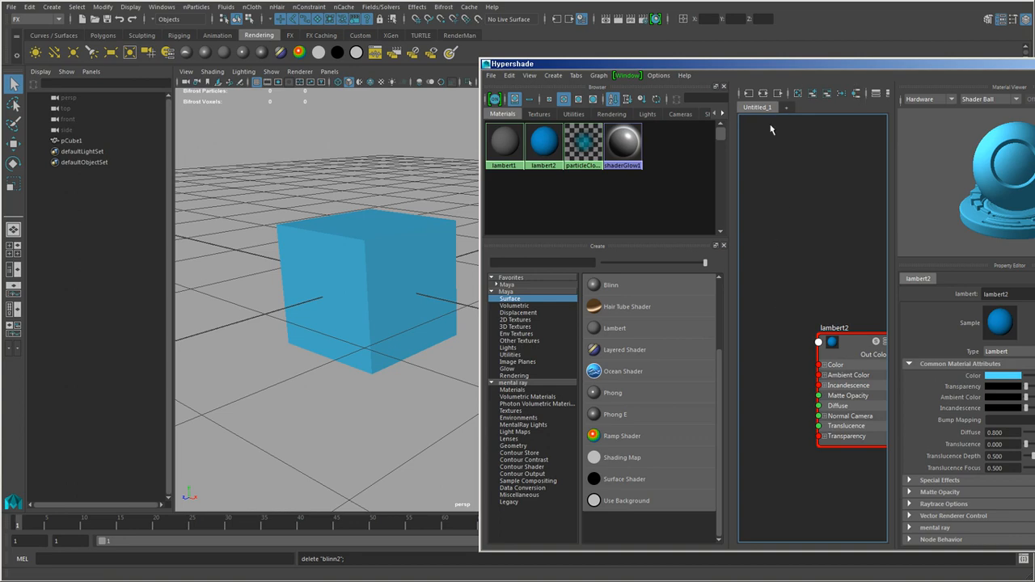
- Create a new Blinn surface material in the Hypershade, keeping the whole cube in view beside it
{"action": "left_click_drag", "start_coordinate": [618, 65], "coordinate": [574, 47]}
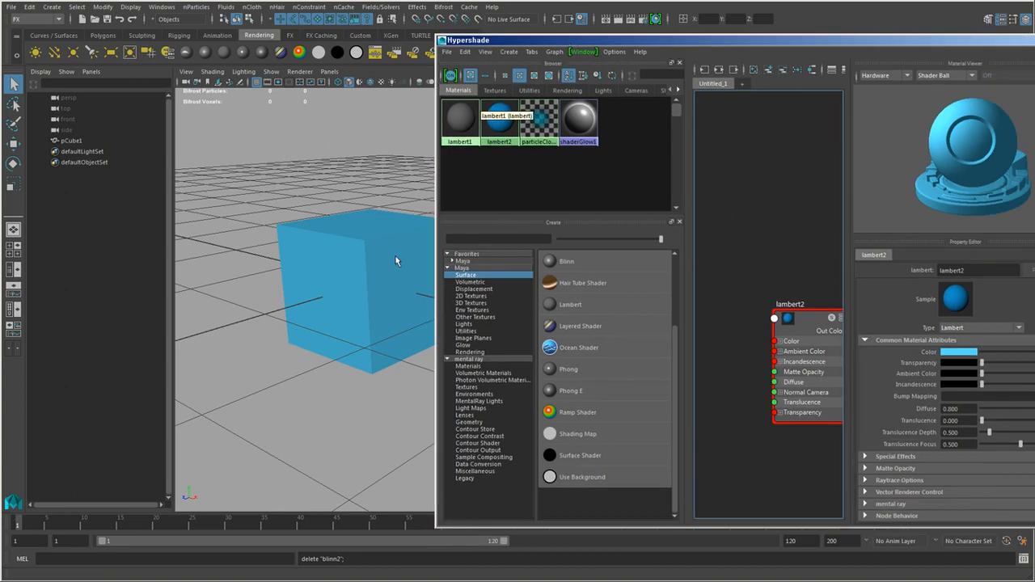
{"action": "right_click_drag", "start_coordinate": [330, 335], "coordinate": [335, 418], "text": "alt"}
{"action": "middle_click_drag", "start_coordinate": [335, 418], "coordinate": [241, 430], "text": "alt"}
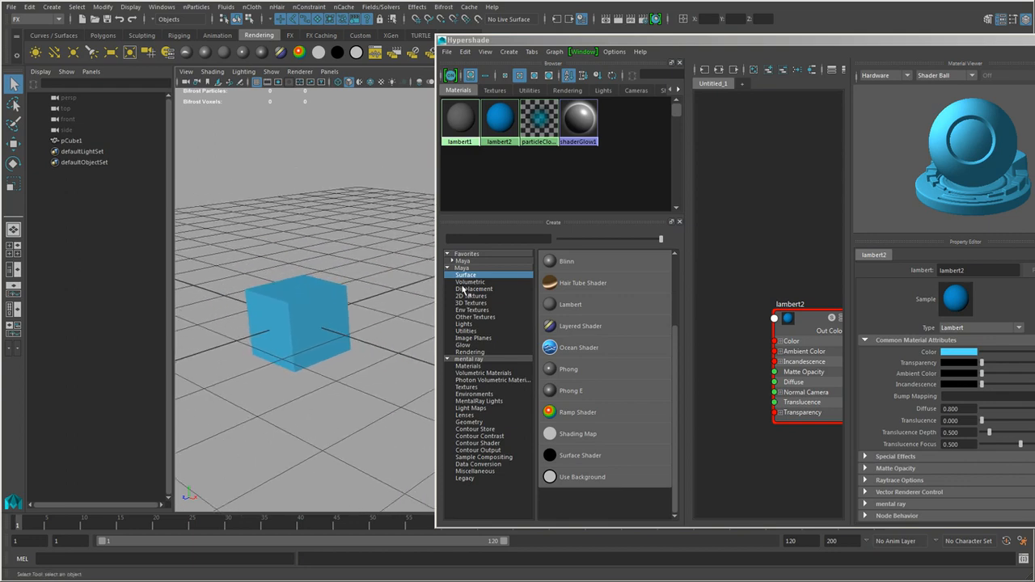
{"action": "left_click", "coordinate": [481, 269]}
{"action": "left_click", "coordinate": [488, 276]}
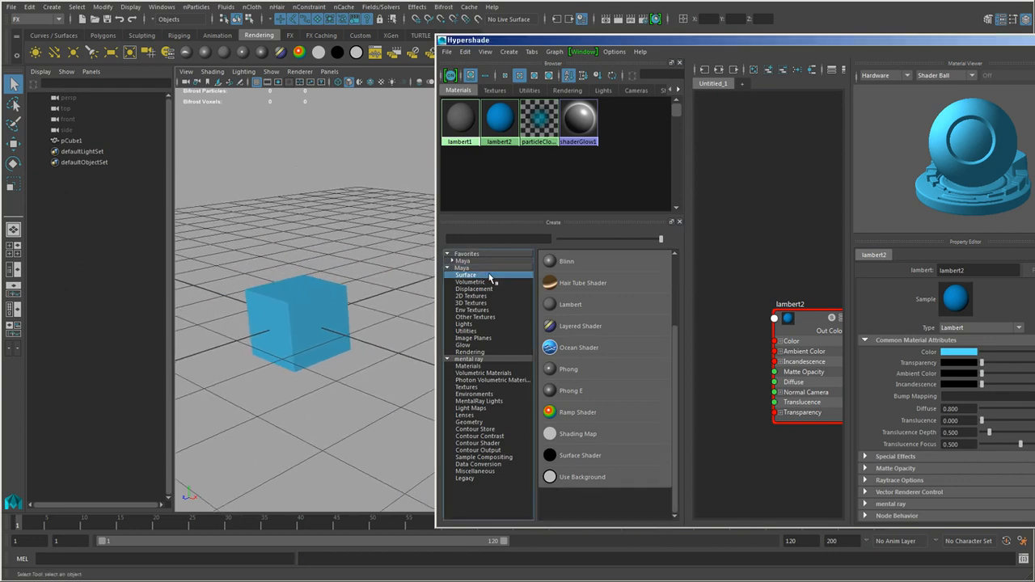
{"action": "left_click", "coordinate": [608, 266]}
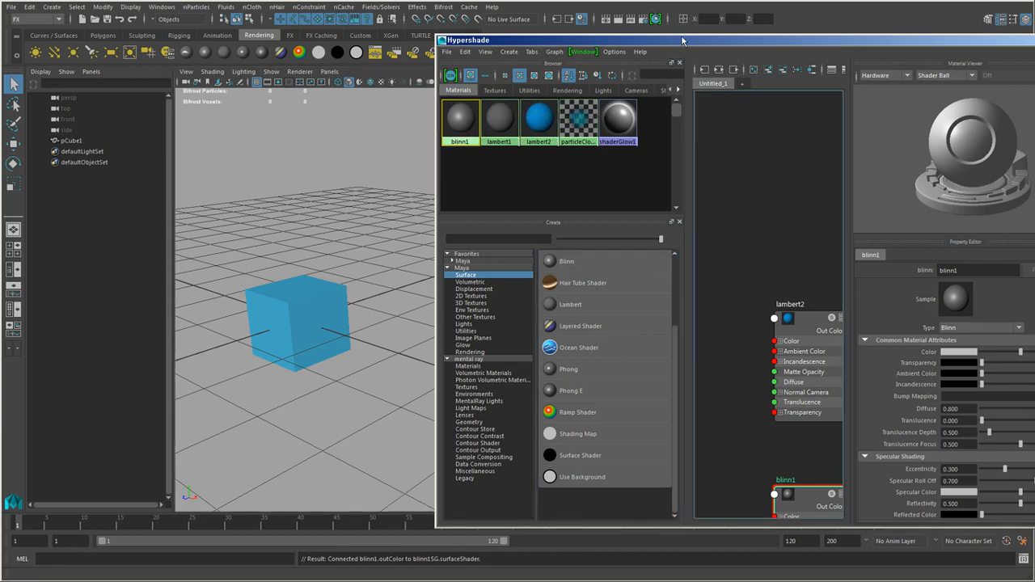
- Give blinn1 a bright pink color, diffuse 0.951, eccentricity 0.448, specular roll off 0.937, reflectivity 0.322 and a lighter specular color
{"action": "left_click_drag", "start_coordinate": [685, 41], "coordinate": [537, 26]}
{"action": "left_click", "coordinate": [820, 338]}
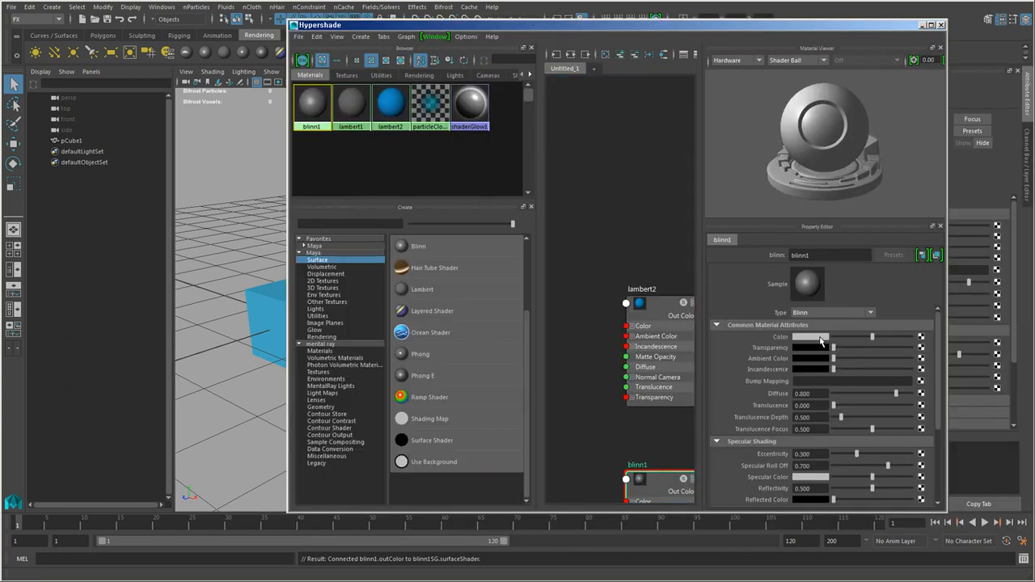
{"action": "left_click", "coordinate": [916, 363]}
{"action": "mouse_move", "coordinate": [916, 364]}
{"action": "left_mouse_down"}
{"action": "mouse_move", "coordinate": [928, 338]}
{"action": "mouse_move", "coordinate": [910, 320]}
{"action": "mouse_move", "coordinate": [903, 354]}
{"action": "mouse_move", "coordinate": [920, 368]}
{"action": "mouse_move", "coordinate": [928, 363]}
{"action": "mouse_move", "coordinate": [913, 358]}
{"action": "left_mouse_up"}
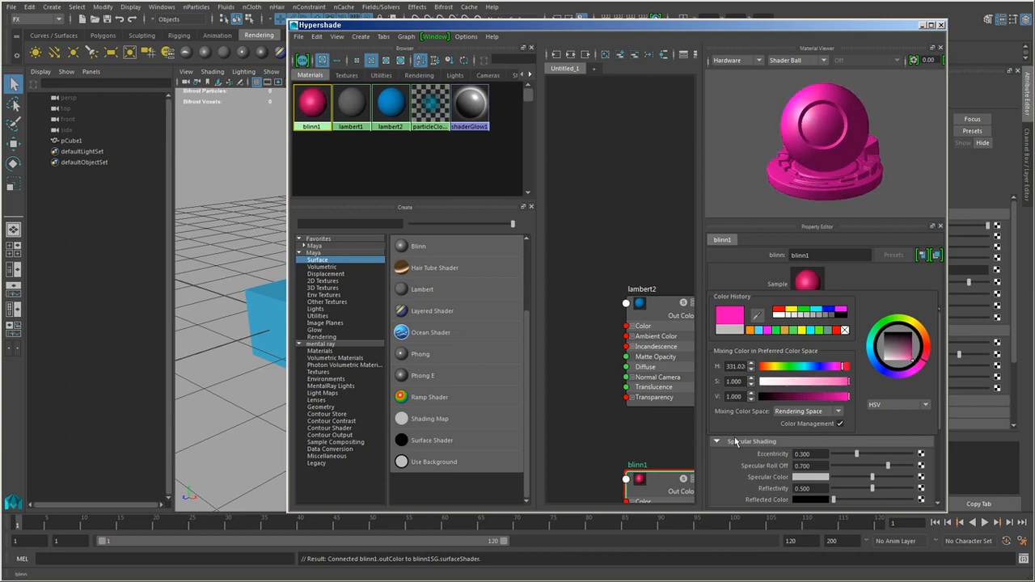
{"action": "left_click_drag", "start_coordinate": [896, 396], "coordinate": [858, 434]}
{"action": "scroll", "coordinate": [922, 409], "scroll_direction": "down", "scroll_amount": 2}
- Create a polygon cylinder and move it straight up above the blue cube
{"action": "left_click_drag", "start_coordinate": [585, 29], "coordinate": [780, 101]}
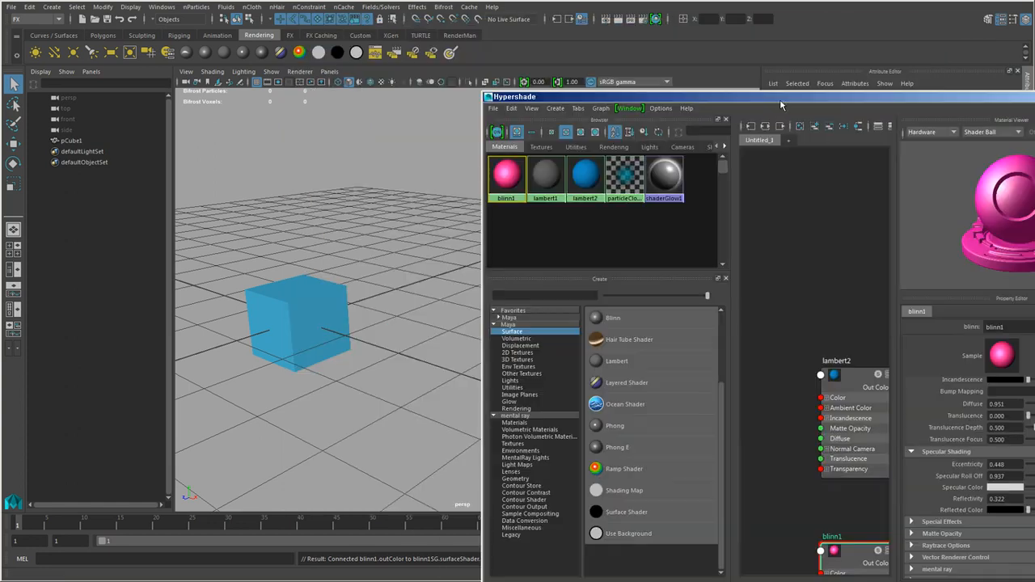
{"action": "left_click_drag", "start_coordinate": [405, 368], "coordinate": [331, 392], "text": "alt"}
{"action": "right_click_drag", "start_coordinate": [333, 213], "coordinate": [273, 215], "text": "shift"}
{"action": "left_click_drag", "start_coordinate": [364, 370], "coordinate": [295, 379], "text": "alt"}
{"action": "key", "text": "w"}
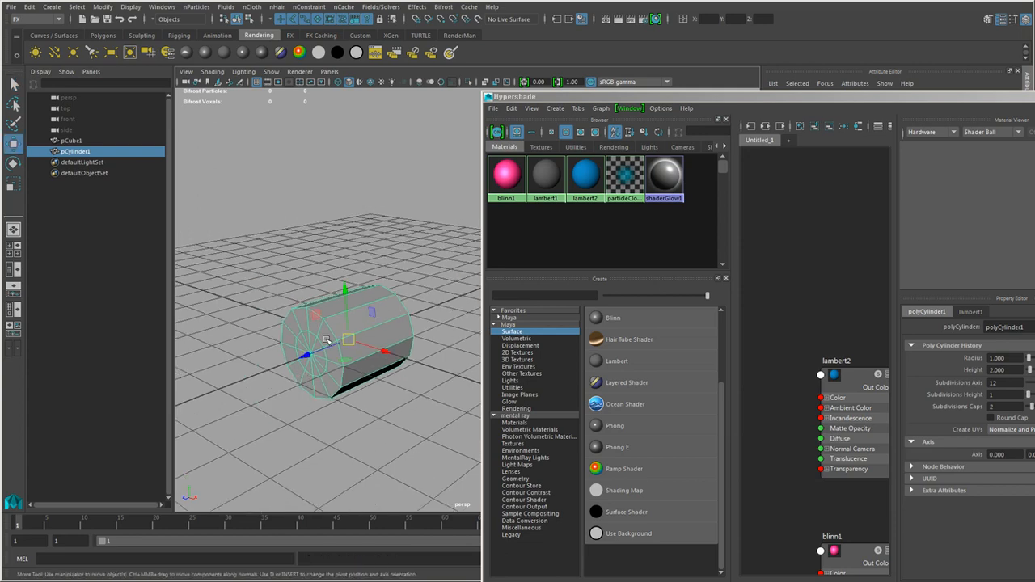
{"action": "left_click_drag", "start_coordinate": [340, 326], "coordinate": [332, 164]}
{"action": "middle_click_drag", "start_coordinate": [330, 327], "coordinate": [309, 395], "text": "alt"}
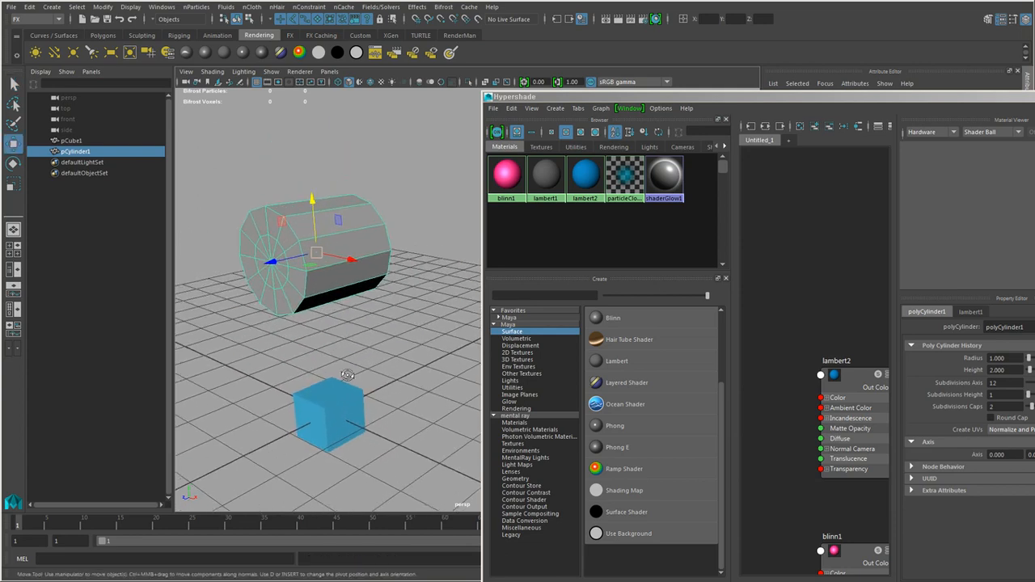
{"action": "left_click_drag", "start_coordinate": [347, 379], "coordinate": [364, 361], "text": "alt"}
- Assign the pink blinn1 material to the cylinder and select the cube
{"action": "left_click", "coordinate": [412, 311]}
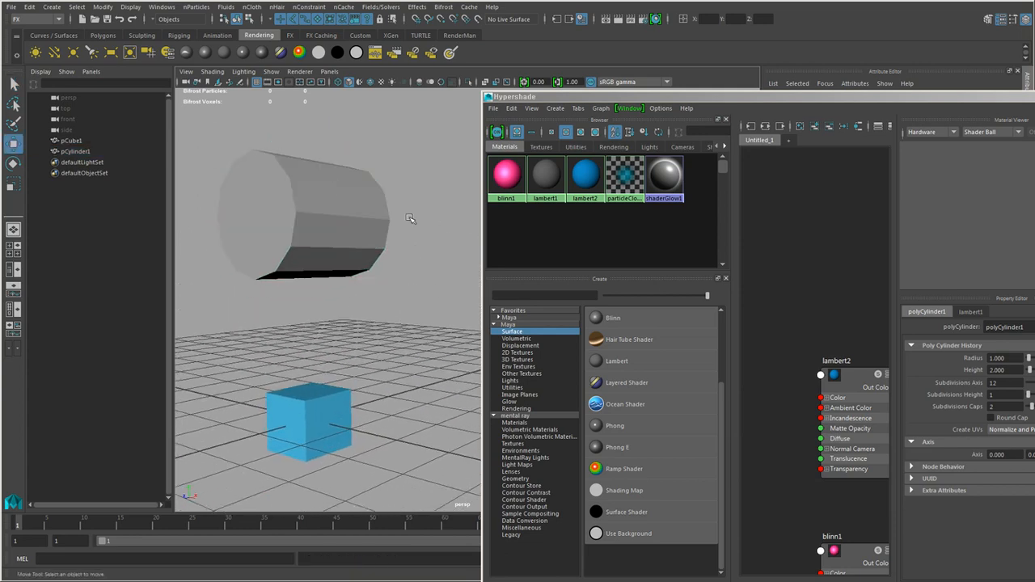
{"action": "middle_click_drag", "start_coordinate": [516, 167], "coordinate": [307, 257]}
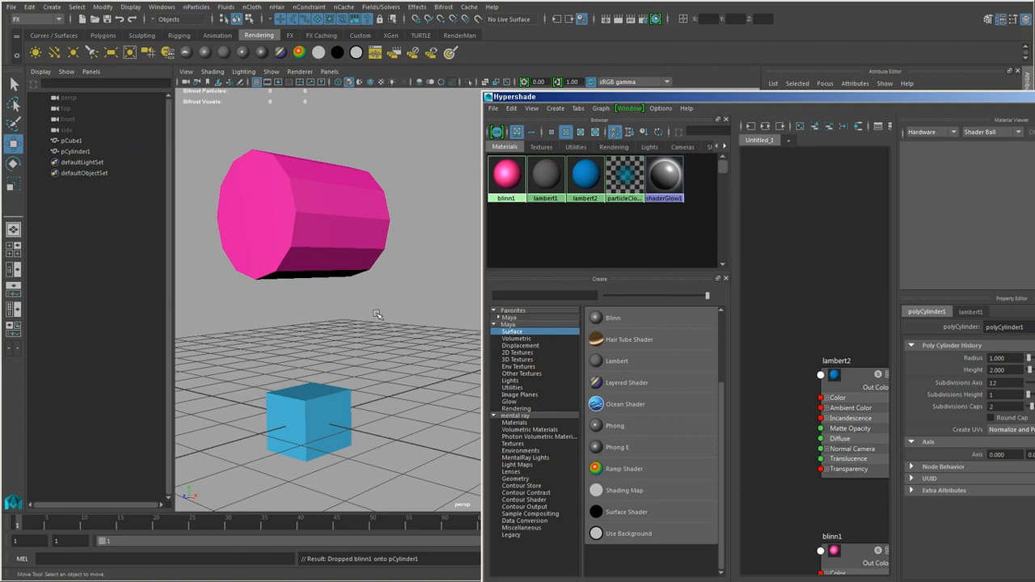
{"action": "left_click", "coordinate": [321, 421]}
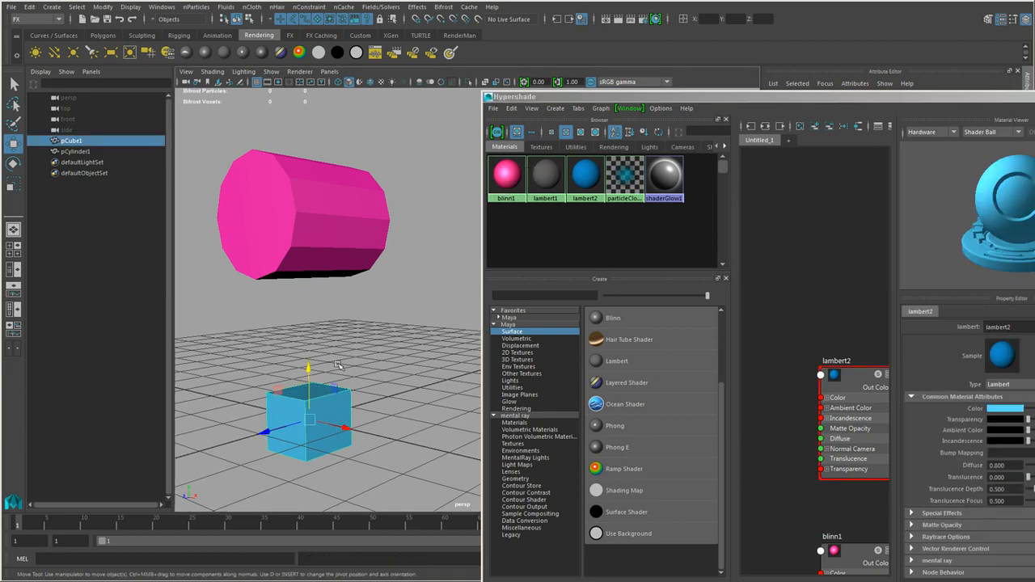
- Select blinn1 and look through its common material and specular shading attributes
{"action": "left_click_drag", "start_coordinate": [662, 97], "coordinate": [559, 29]}
{"action": "left_click", "coordinate": [405, 107]}
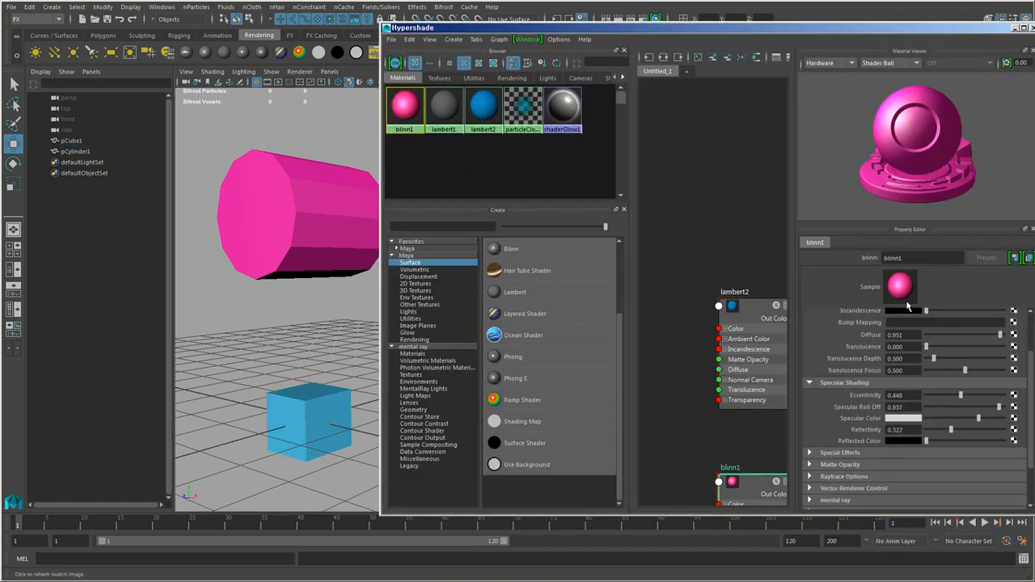
{"action": "scroll", "coordinate": [922, 346], "scroll_direction": "down", "scroll_amount": 2}
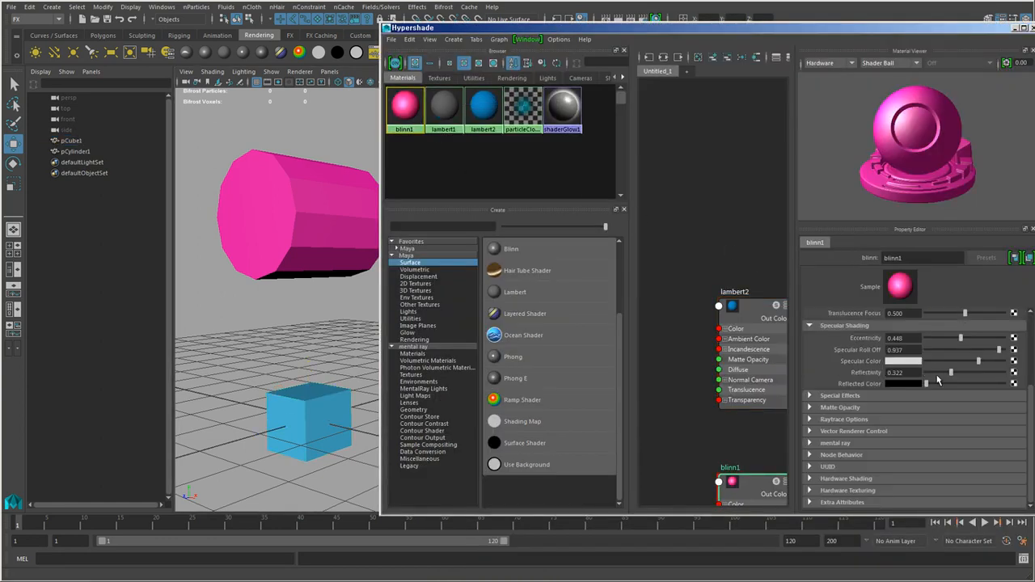
{"action": "scroll", "coordinate": [995, 421], "scroll_direction": "up", "scroll_amount": 3}
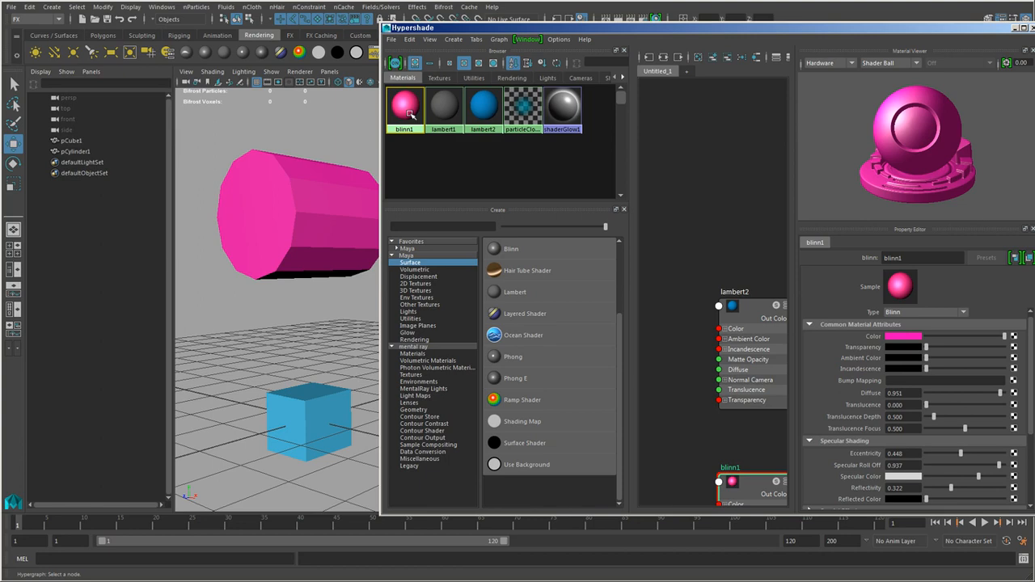
- Copy the blinn1 material and paste it as a second material in the Hypershade
{"action": "left_click", "coordinate": [434, 168]}
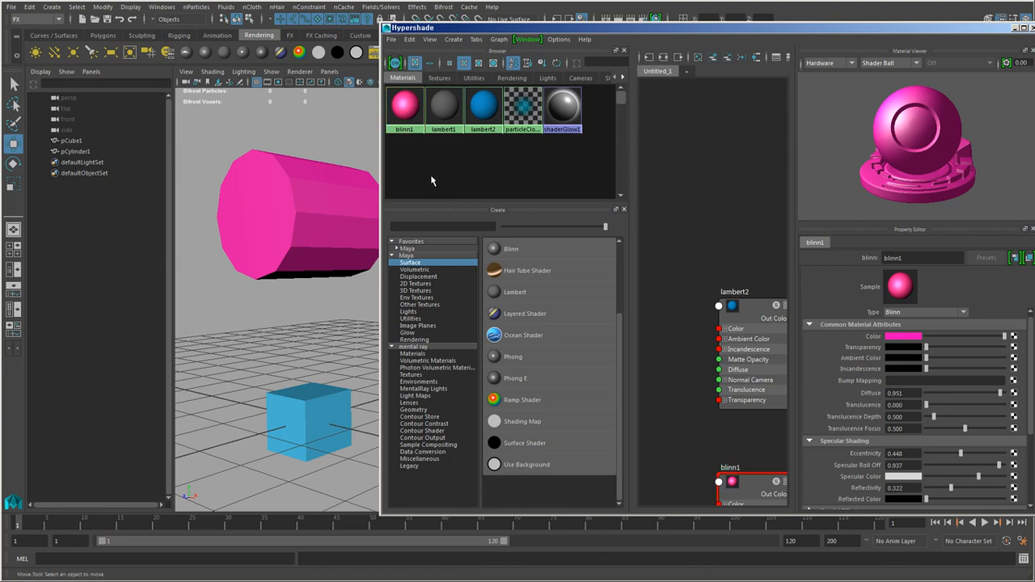
{"action": "left_click", "coordinate": [411, 113]}
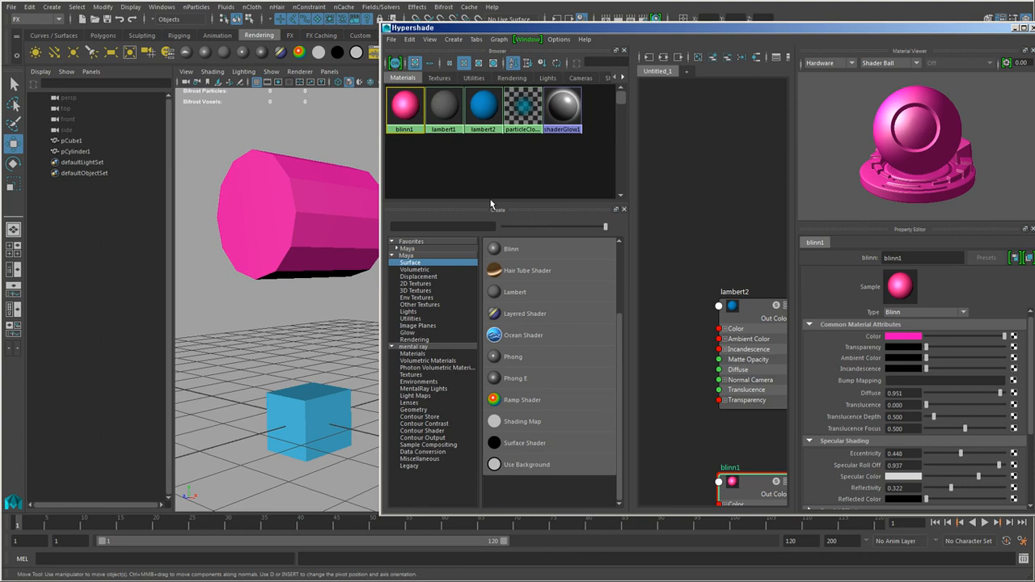
{"action": "key", "text": "ctrl+v"}
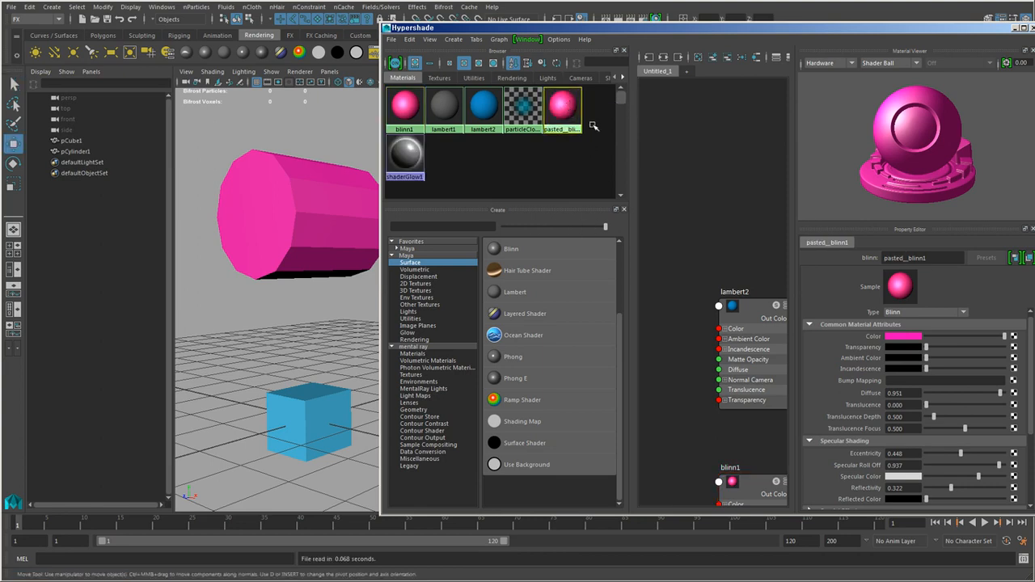
- Change the color of the pasted Blinn copy to a muted grey-green
{"action": "double_click", "coordinate": [931, 257]}
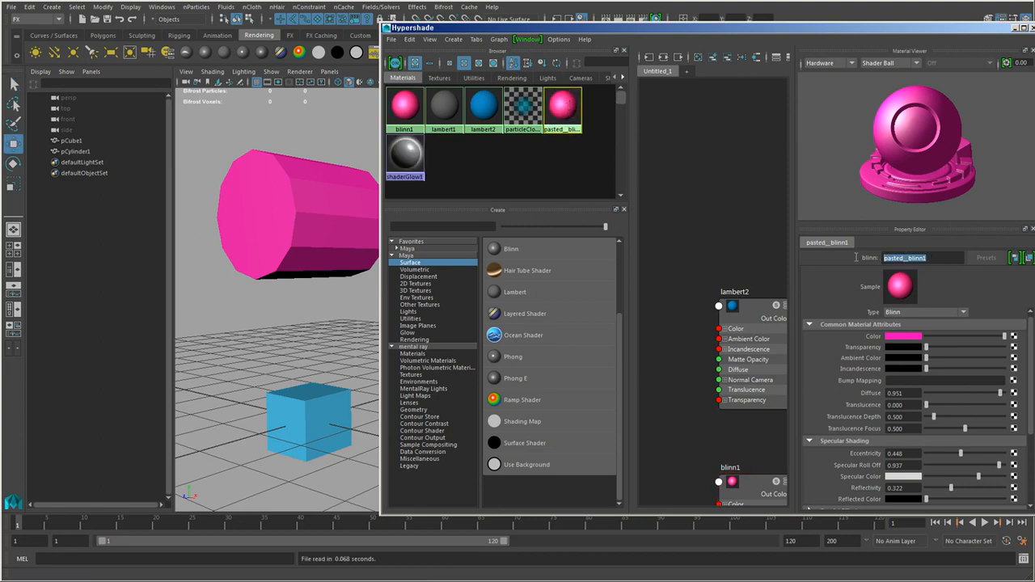
{"action": "left_click", "coordinate": [907, 255]}
{"action": "left_click_drag", "start_coordinate": [904, 257], "coordinate": [874, 263]}
{"action": "left_click", "coordinate": [915, 337]}
{"action": "left_click", "coordinate": [930, 328]}
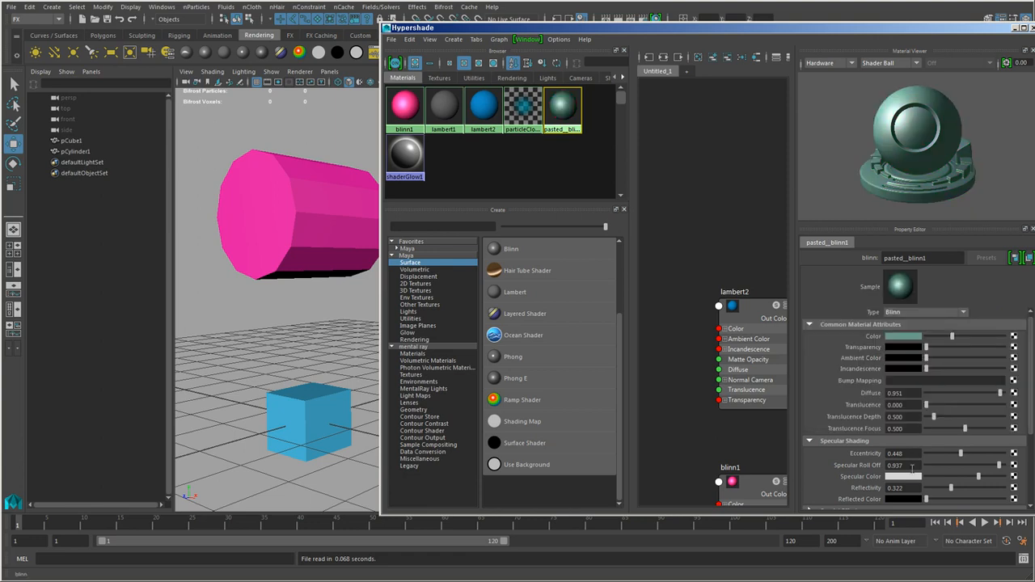
- Assign the grey-green pasted__blinn1 material to the selected cube
{"action": "left_click_drag", "start_coordinate": [697, 31], "coordinate": [812, 77]}
{"action": "left_click", "coordinate": [305, 419]}
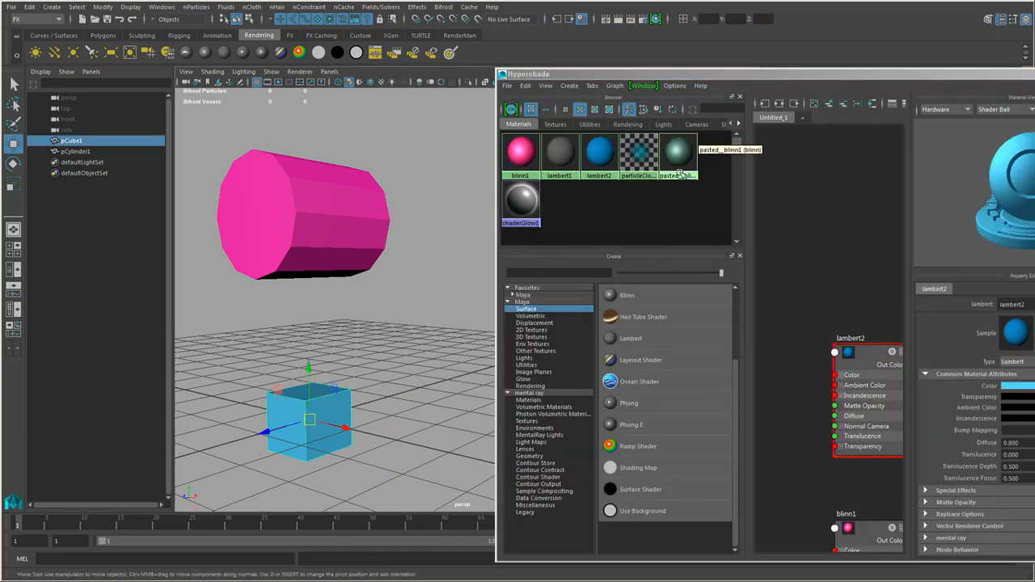
{"action": "right_click_drag", "start_coordinate": [677, 154], "coordinate": [680, 57]}
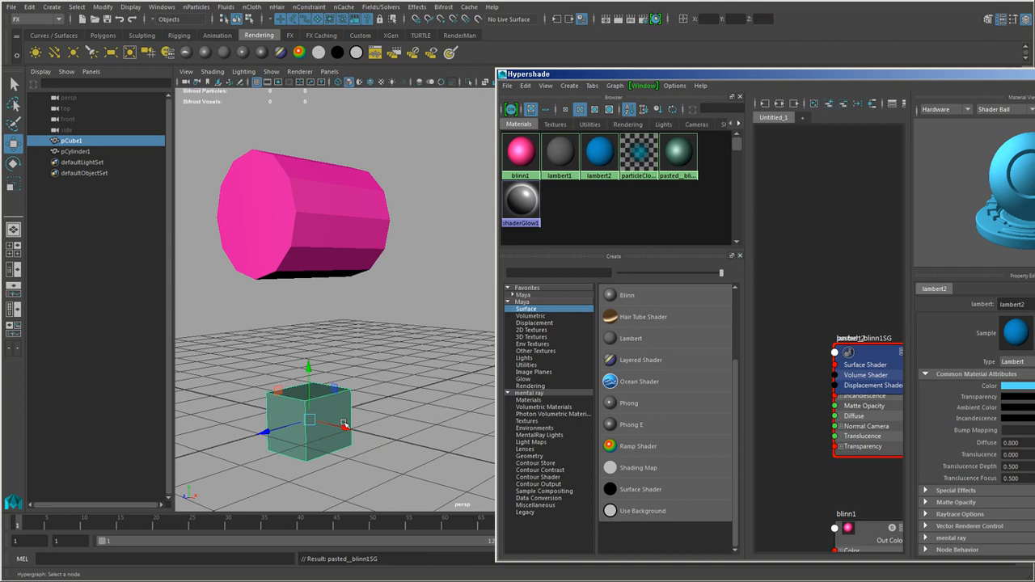
- Look at the options available for duplicating a material in the Hypershade
{"action": "left_click_drag", "start_coordinate": [780, 76], "coordinate": [708, 49]}
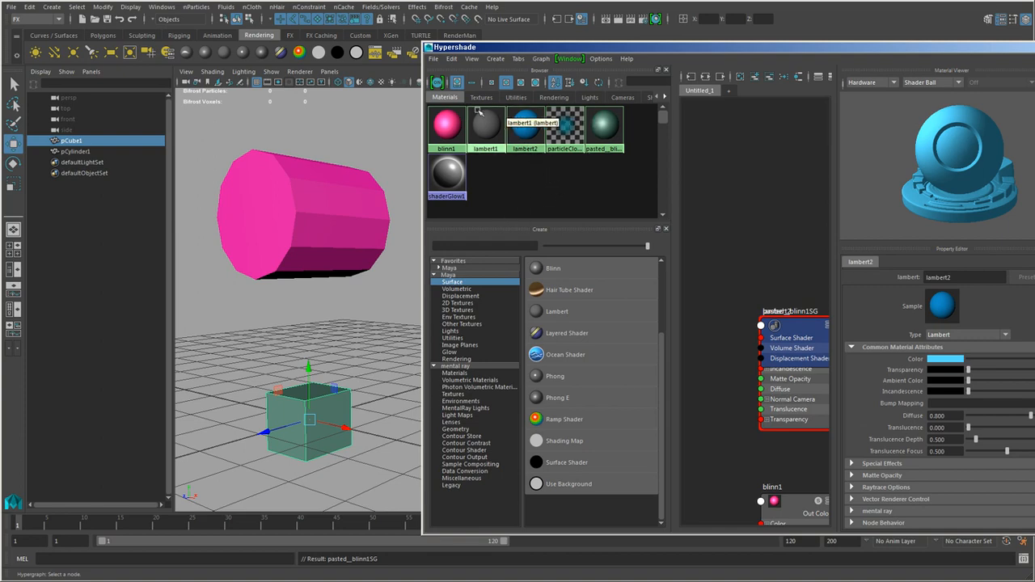
{"action": "left_click", "coordinate": [453, 62]}
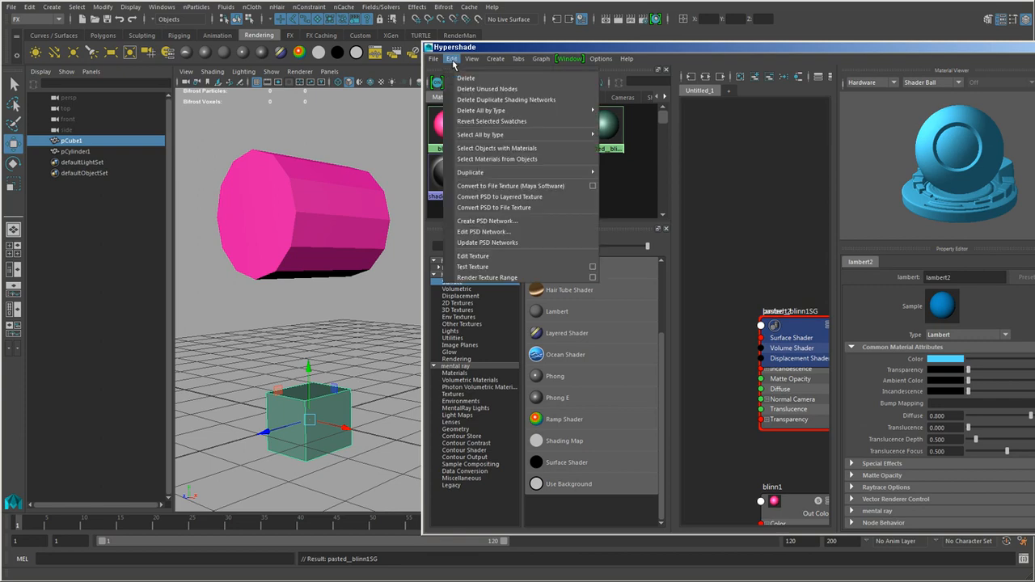
{"action": "mouse_move", "coordinate": [491, 175]}
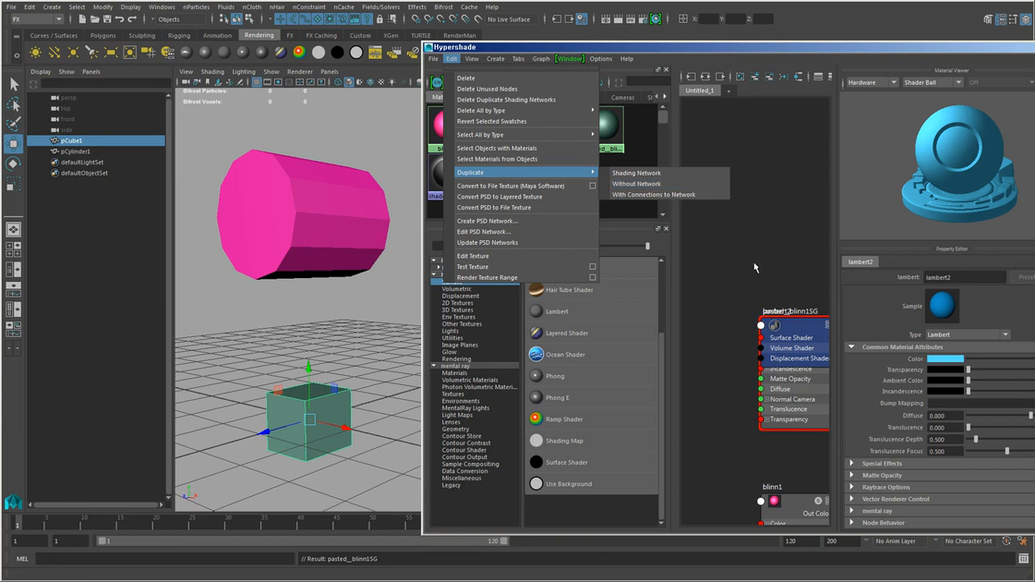
{"action": "left_click", "coordinate": [699, 188]}
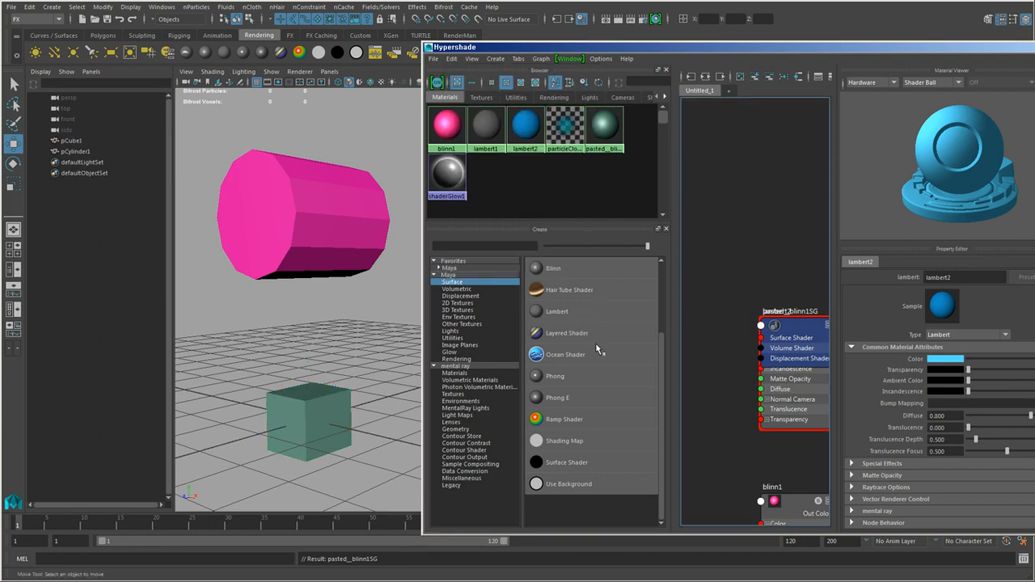
- Create a Phong E surface material and set its color to a saturated purple
{"action": "left_click", "coordinate": [571, 399]}
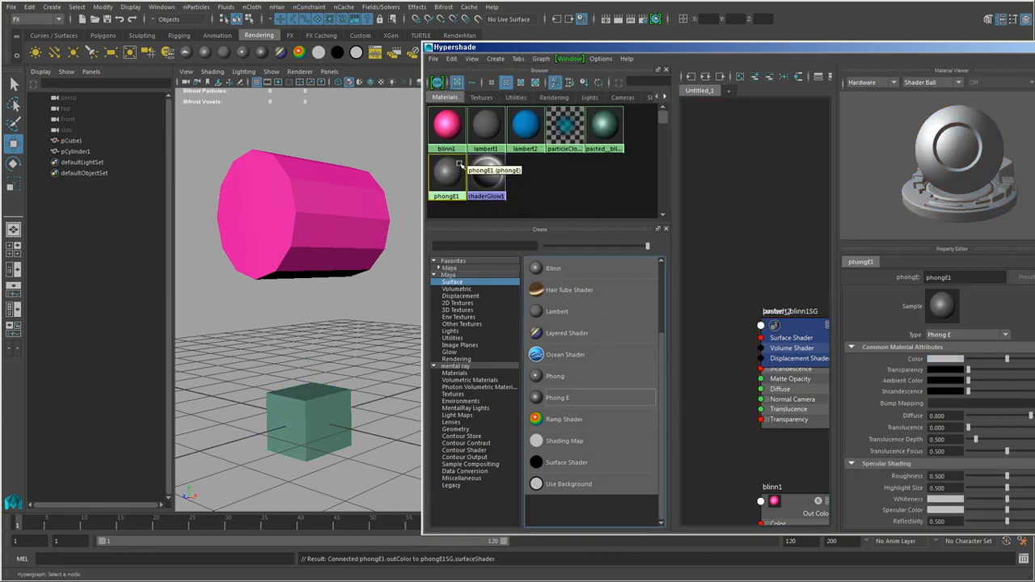
{"action": "left_click_drag", "start_coordinate": [897, 49], "coordinate": [783, 42]}
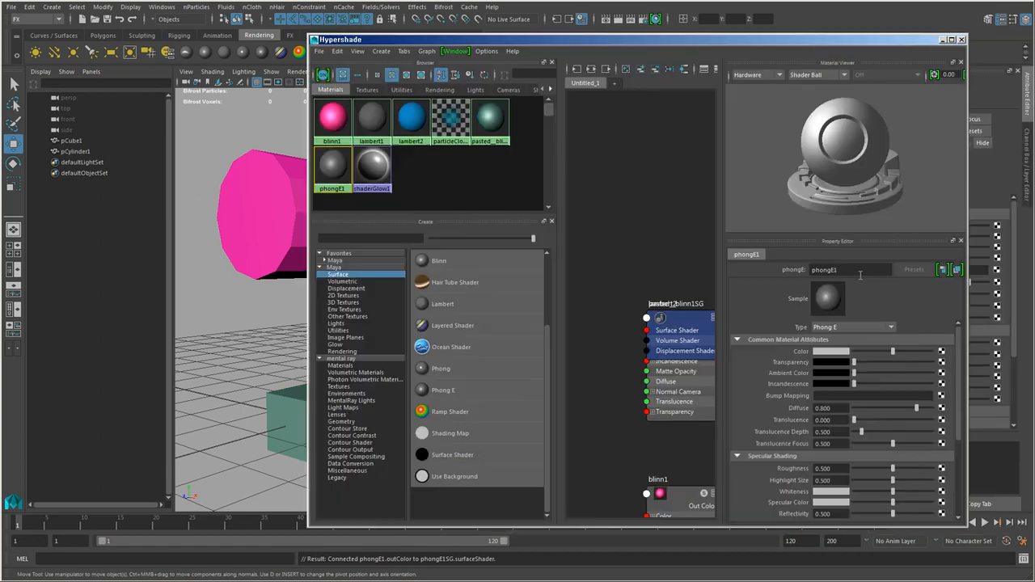
{"action": "left_click", "coordinate": [833, 352]}
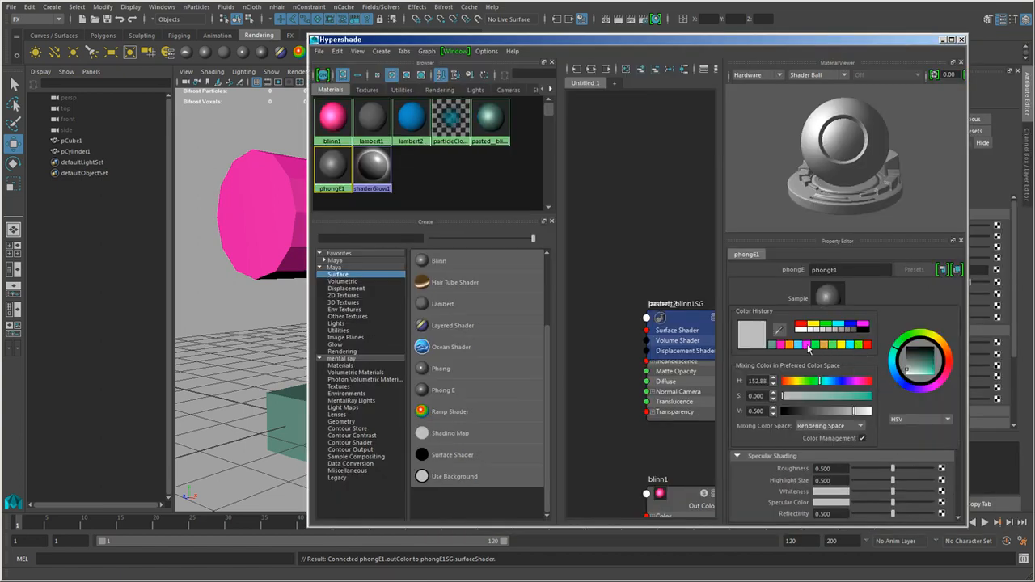
{"action": "left_click", "coordinate": [809, 346]}
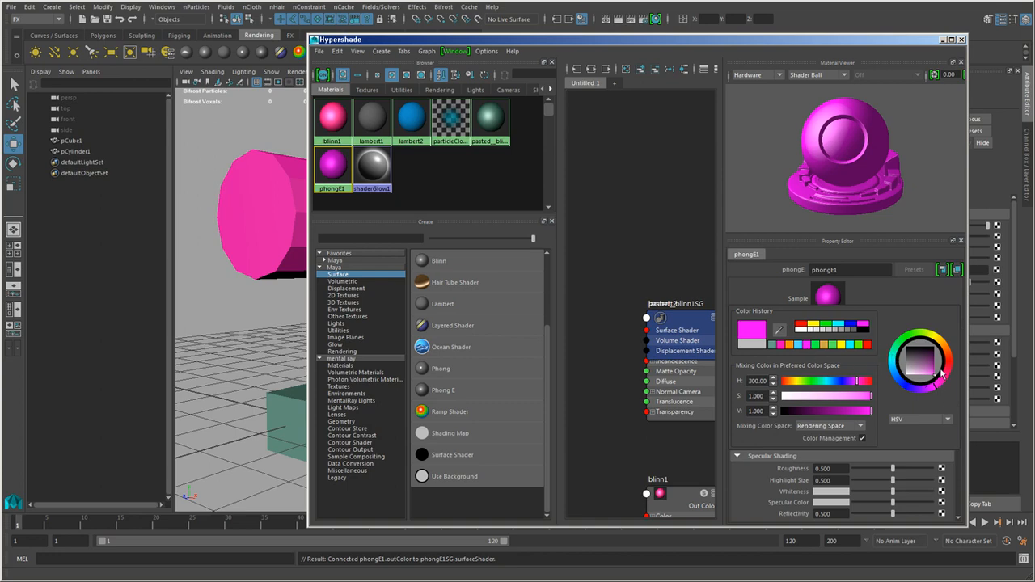
{"action": "left_click_drag", "start_coordinate": [943, 370], "coordinate": [914, 394]}
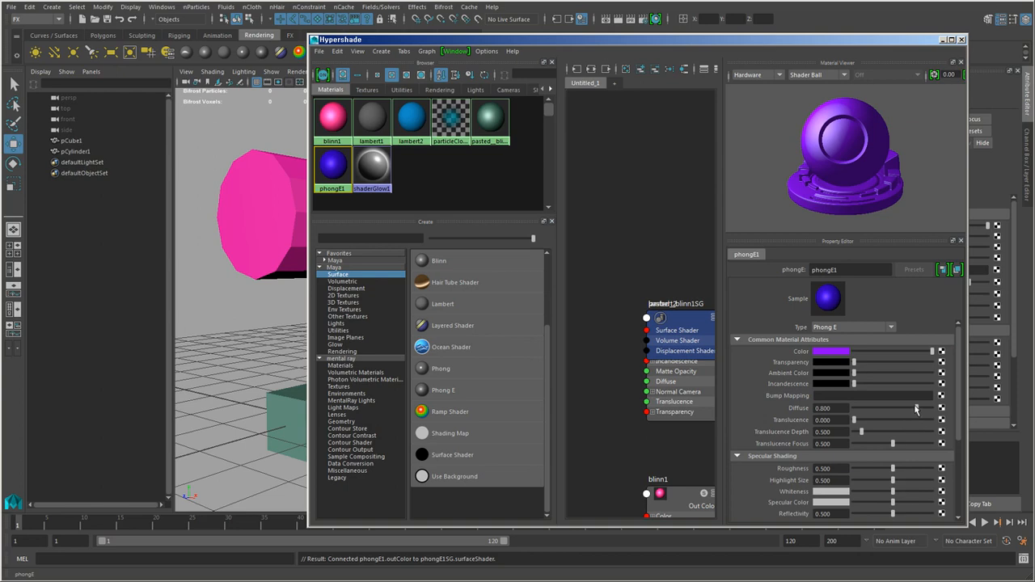
- Set phongE1's diffuse to 0.895, roughness to 0.126, highlight size to 0.329 and reflectivity to 0.294, and brighten its whiteness and specular color
{"action": "scroll", "coordinate": [914, 433], "scroll_direction": "down", "scroll_amount": 3}
{"action": "mouse_move", "coordinate": [894, 341]}
{"action": "left_mouse_down"}
{"action": "mouse_move", "coordinate": [864, 344]}
{"action": "mouse_move", "coordinate": [914, 363]}
{"action": "mouse_move", "coordinate": [914, 374]}
{"action": "mouse_move", "coordinate": [877, 384]}
{"action": "left_mouse_up"}
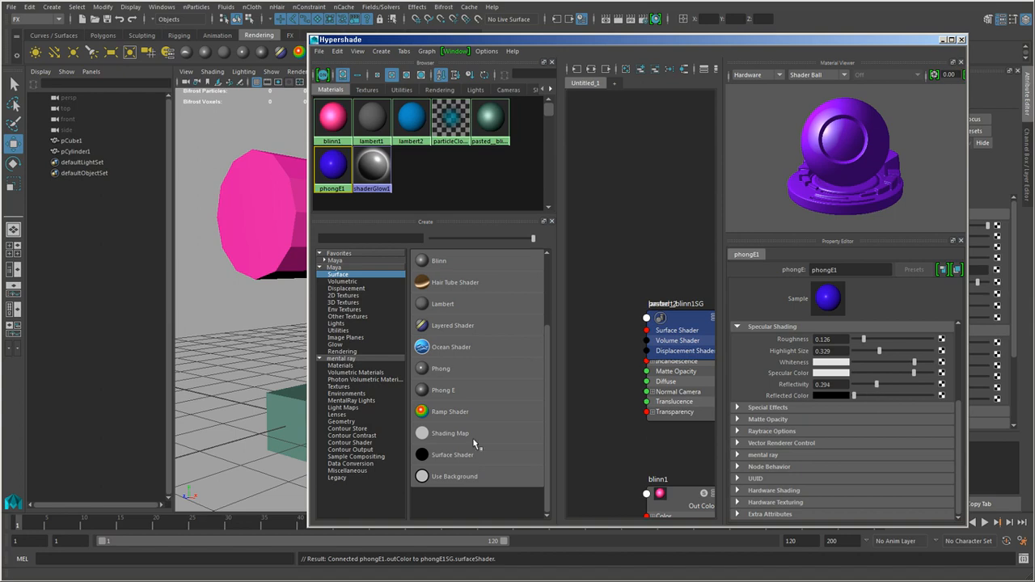
{"action": "scroll", "coordinate": [849, 350], "scroll_direction": "up", "scroll_amount": 3}
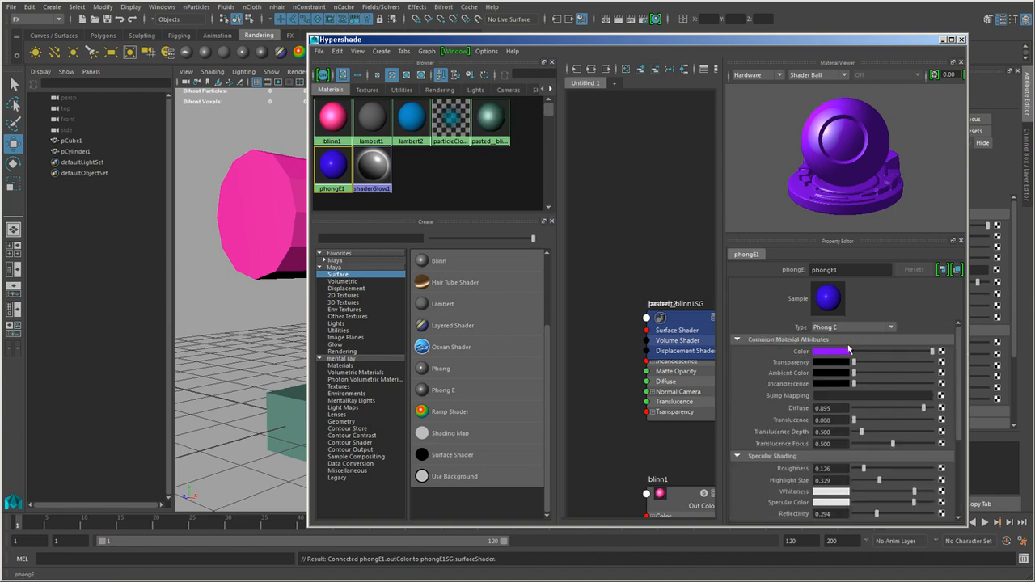
- Duplicate the purple phongE1 material without its network
{"action": "left_click_drag", "start_coordinate": [613, 43], "coordinate": [732, 27]}
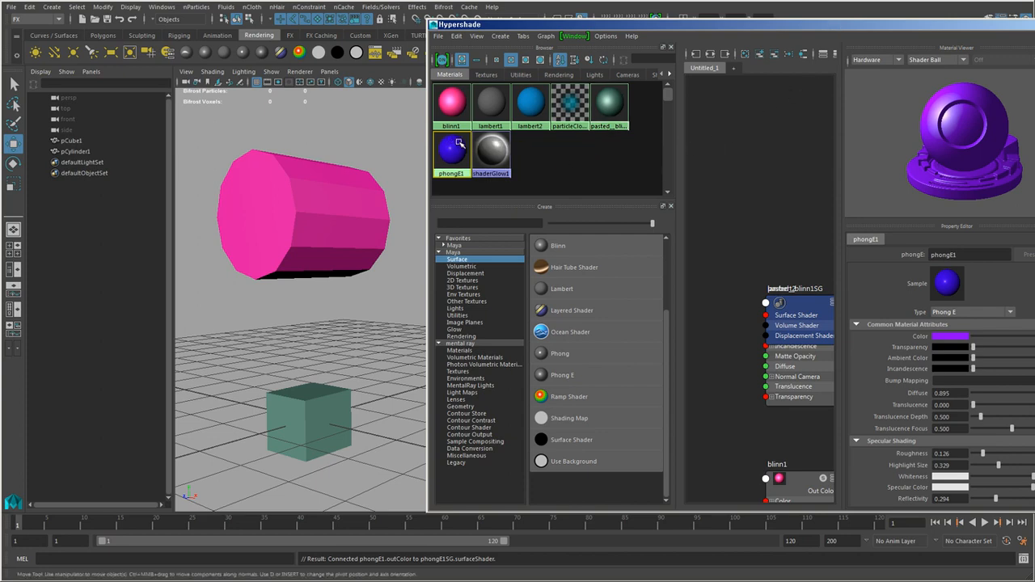
{"action": "left_click", "coordinate": [460, 37]}
{"action": "mouse_move", "coordinate": [500, 151]}
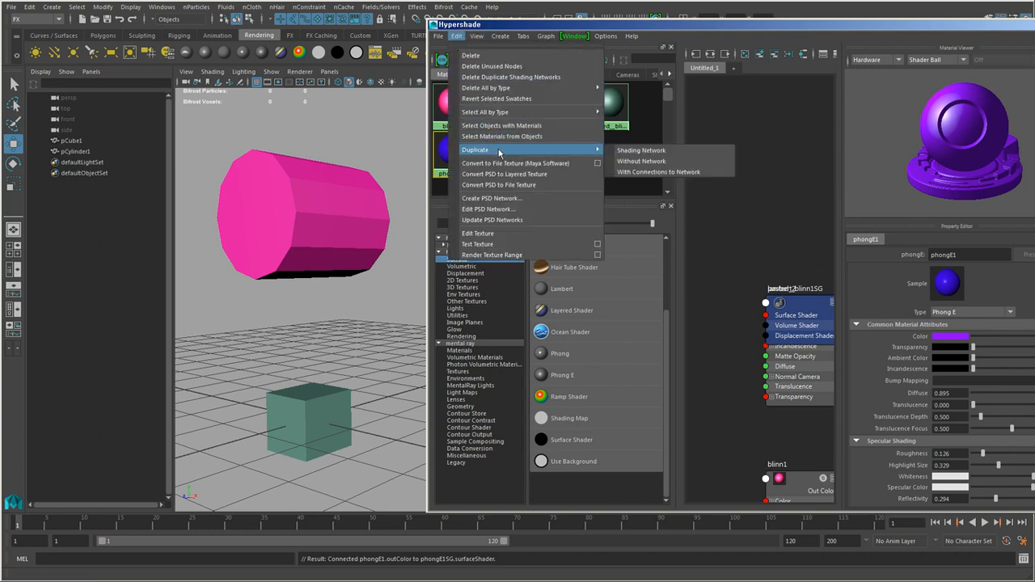
{"action": "left_click", "coordinate": [683, 161]}
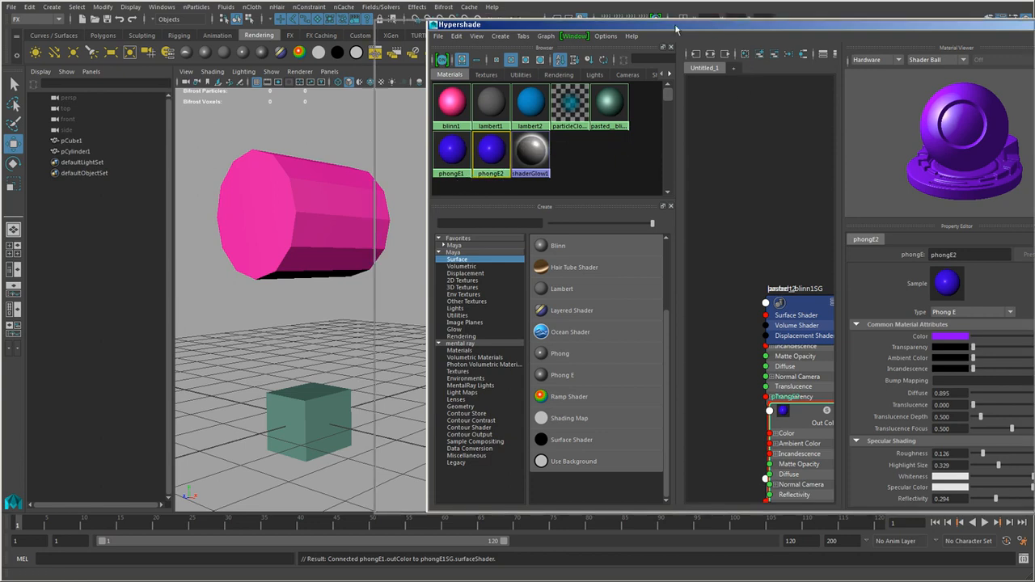
- Compare the name of the pasted Blinn material with the name of the duplicated Phong E material
{"action": "left_click_drag", "start_coordinate": [735, 24], "coordinate": [643, 25]}
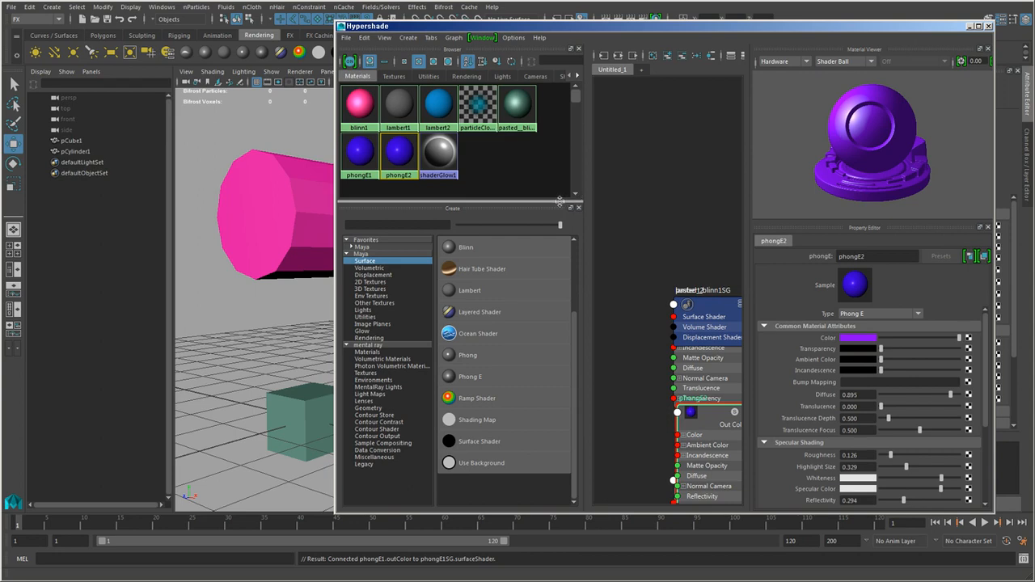
{"action": "left_click", "coordinate": [518, 105]}
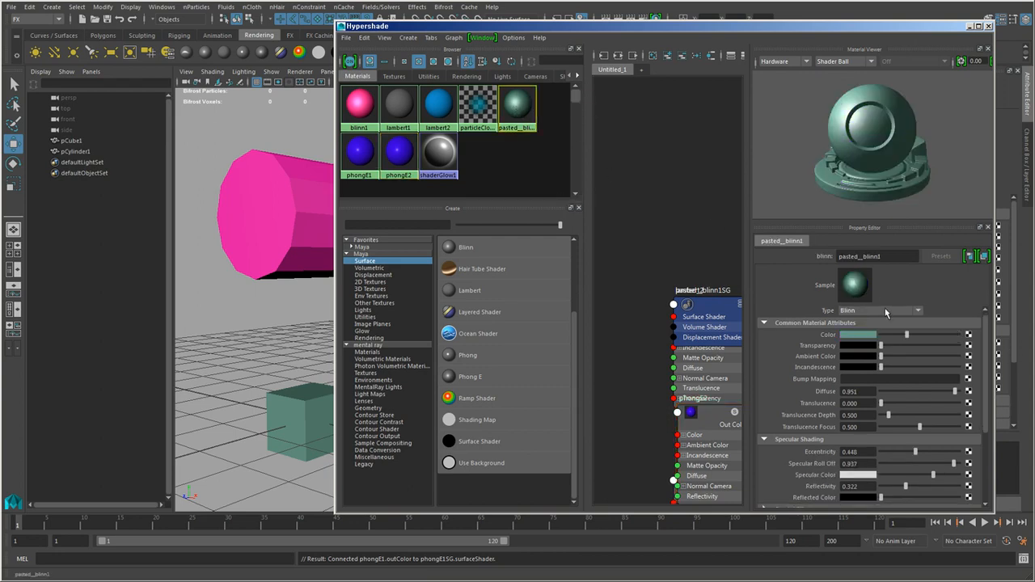
{"action": "double_click", "coordinate": [859, 257]}
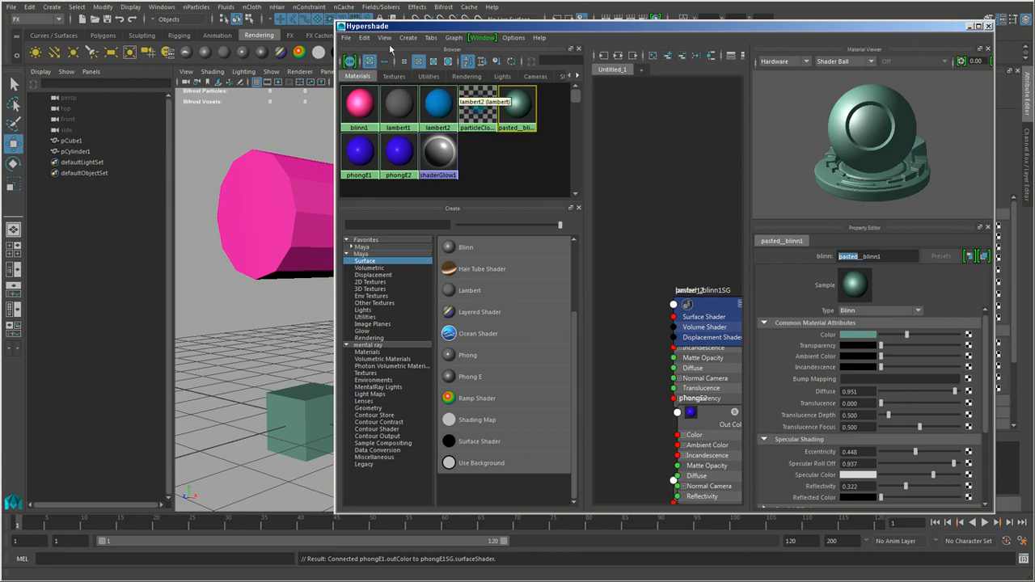
{"action": "left_click", "coordinate": [365, 38]}
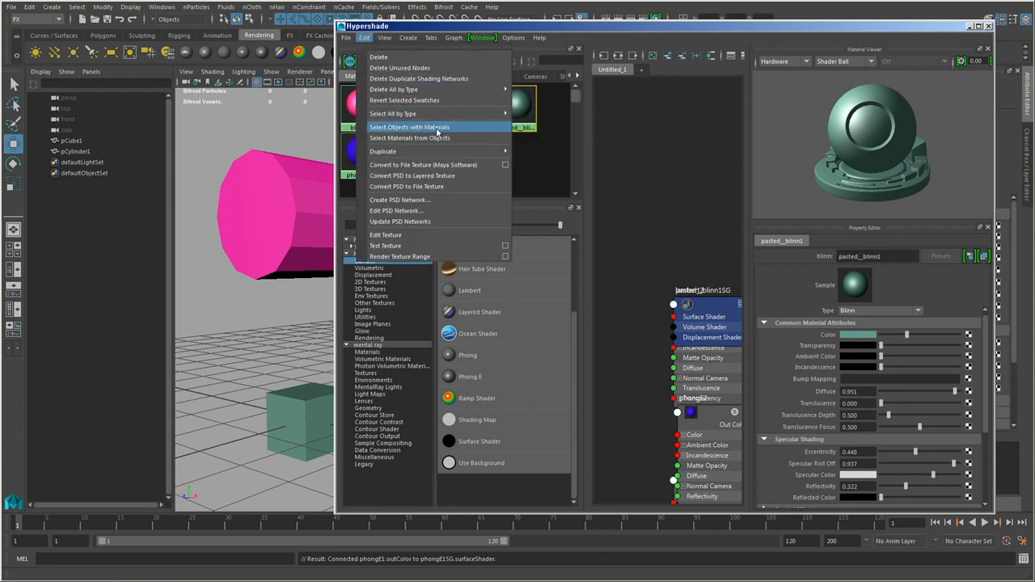
{"action": "left_click", "coordinate": [645, 213]}
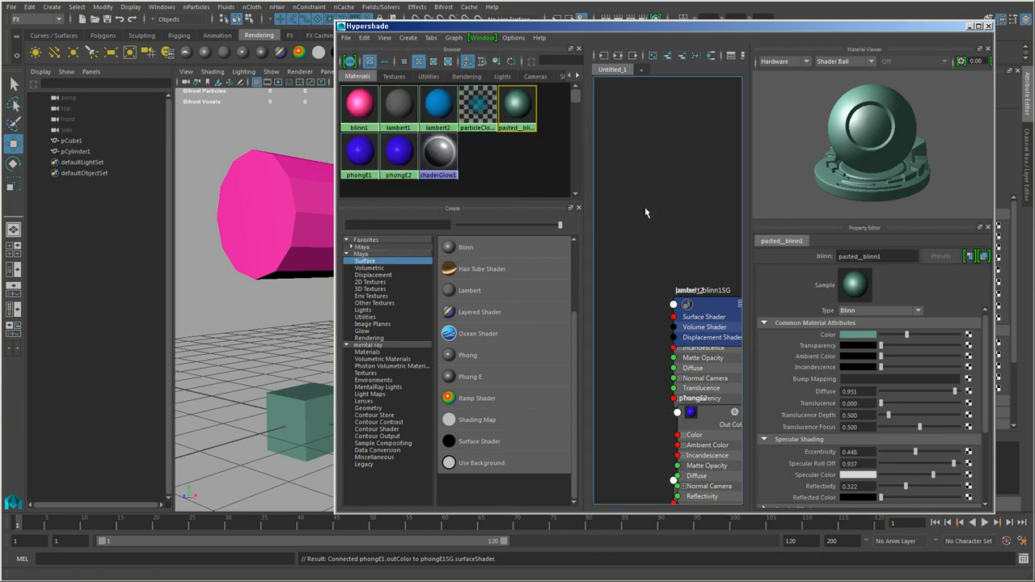
{"action": "left_click", "coordinate": [402, 155]}
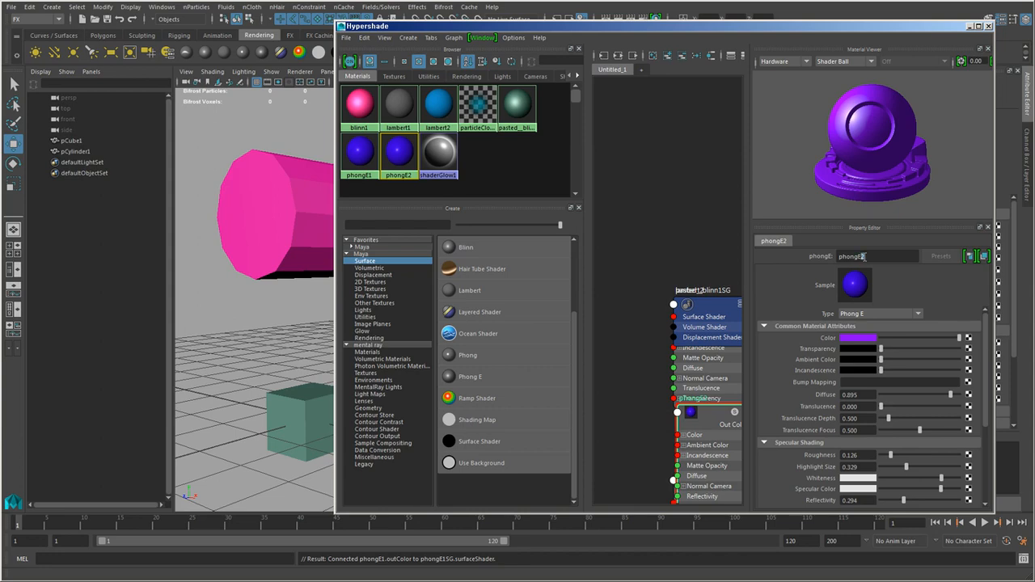
{"action": "double_click", "coordinate": [874, 257]}
- Review the Shading Network, Without Network and With Connections to Network duplication choices
{"action": "left_click_drag", "start_coordinate": [846, 26], "coordinate": [862, 28]}
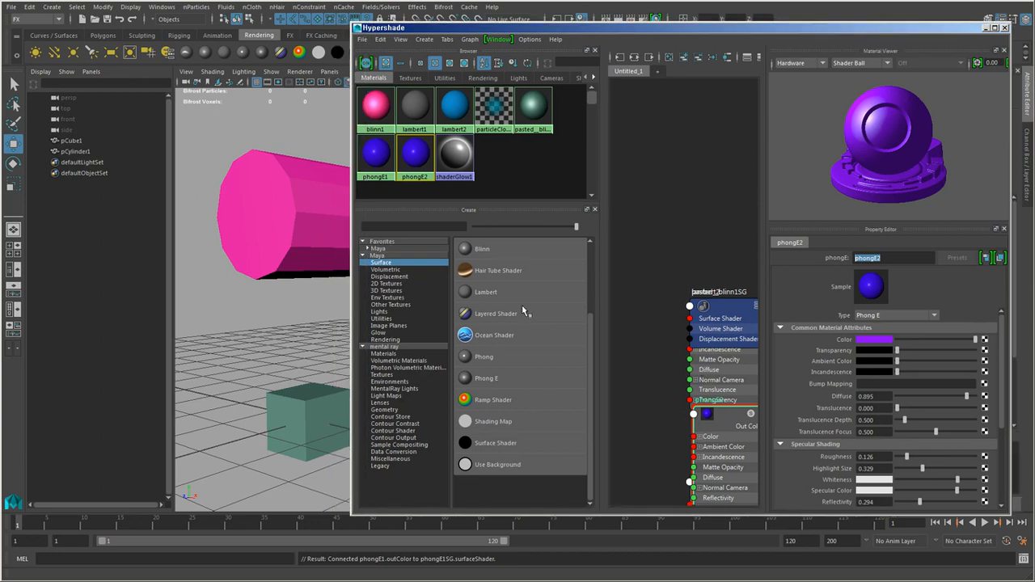
{"action": "left_click", "coordinate": [386, 41]}
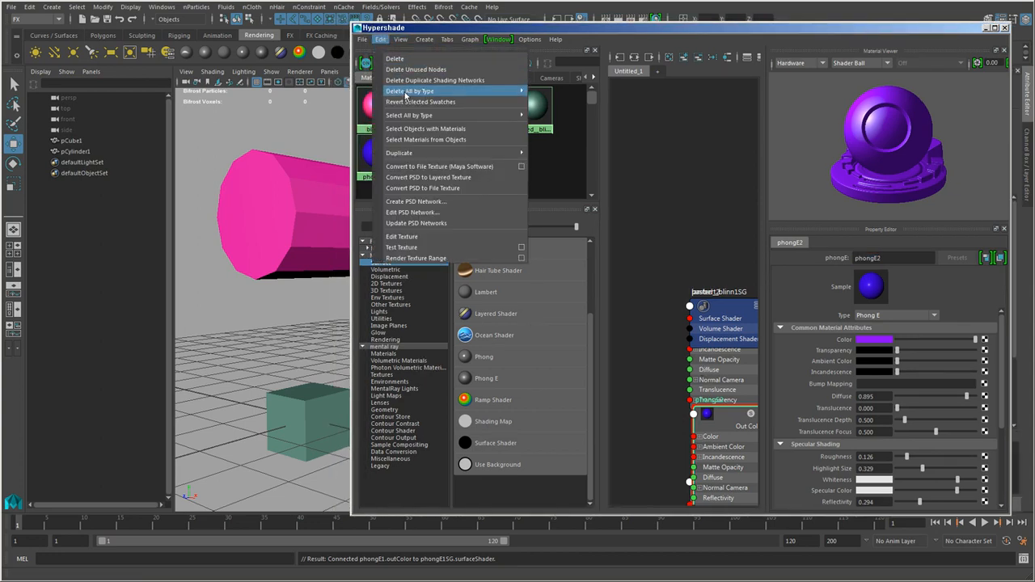
{"action": "mouse_move", "coordinate": [457, 154]}
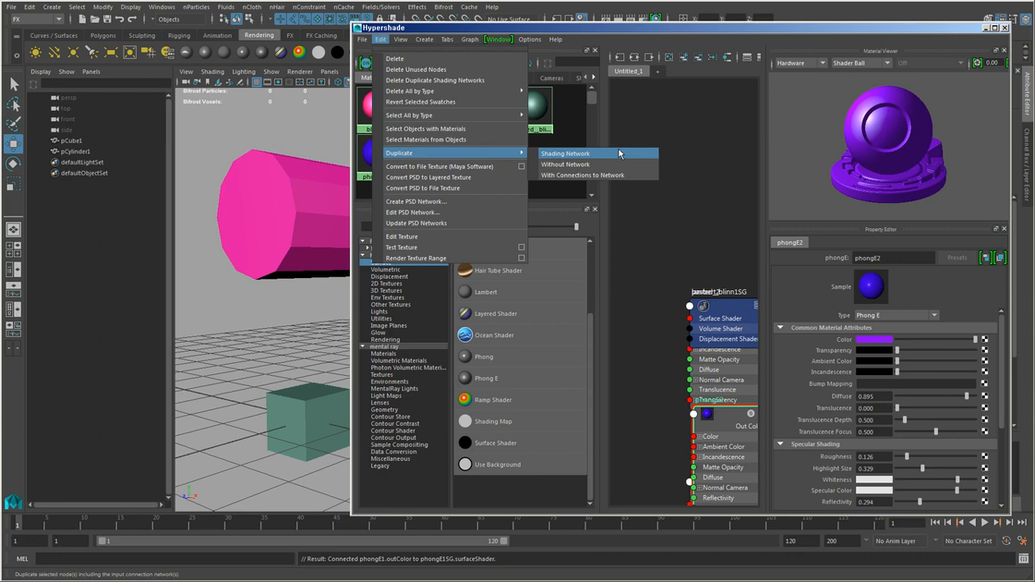
{"action": "left_click", "coordinate": [598, 165]}
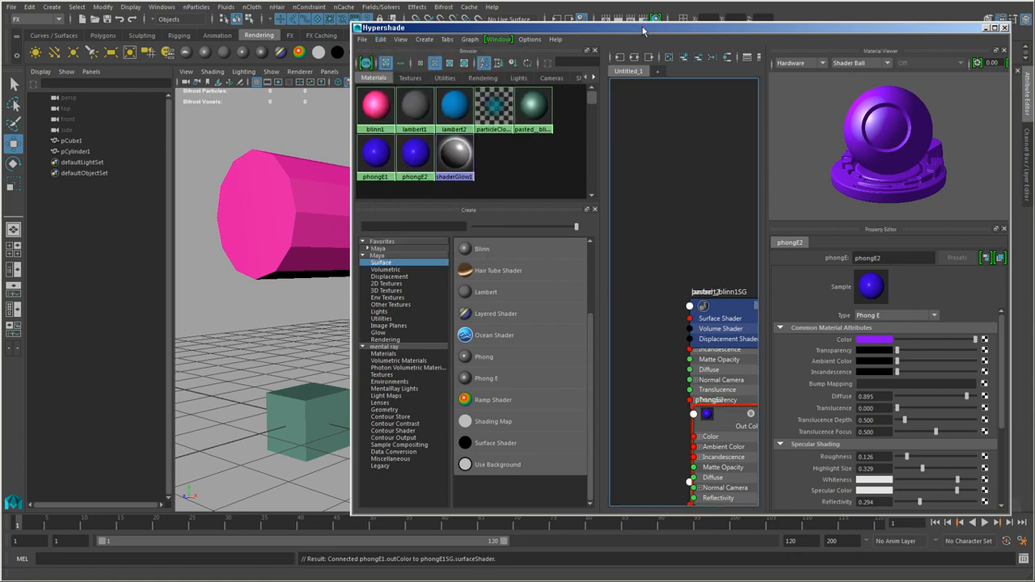
- Assign the default lambert1 material to both the cylinder and the cube, and delete all unused nodes from the Hypershade
{"action": "left_click_drag", "start_coordinate": [655, 29], "coordinate": [767, 39]}
{"action": "left_click", "coordinate": [296, 203]}
{"action": "left_click", "coordinate": [297, 412], "text": "shift"}
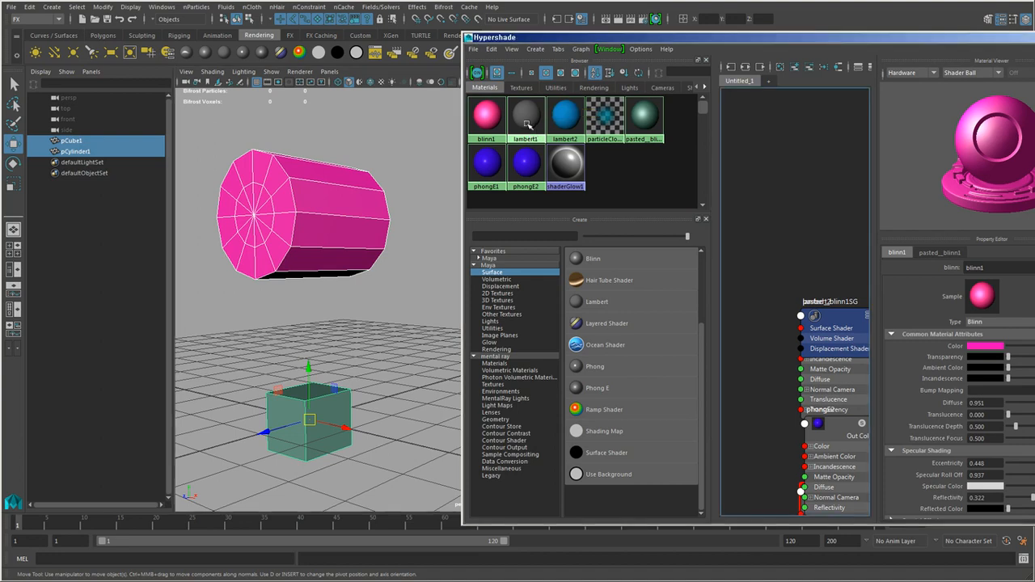
{"action": "right_click_drag", "start_coordinate": [528, 132], "coordinate": [525, 6]}
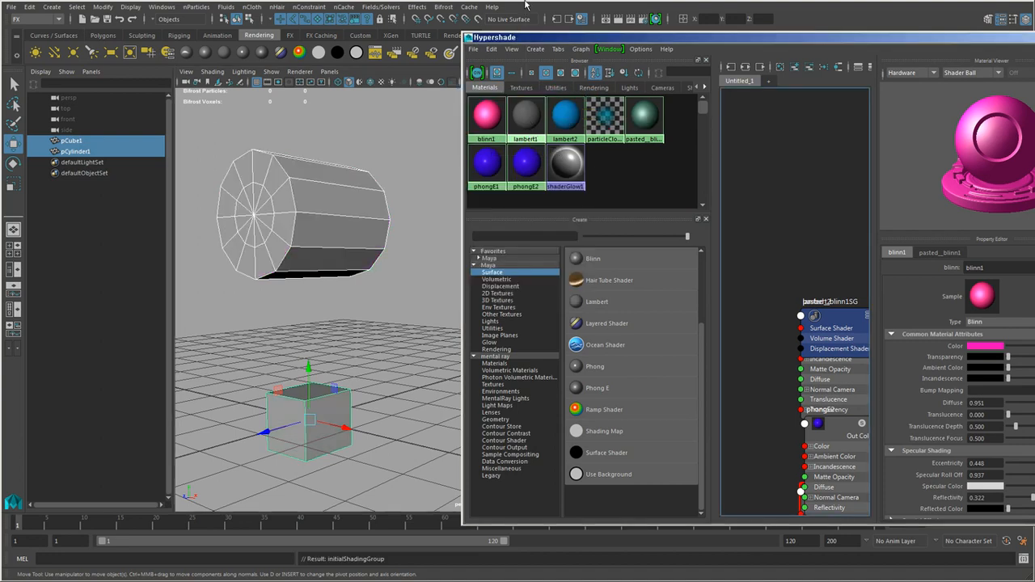
{"action": "left_click", "coordinate": [491, 48]}
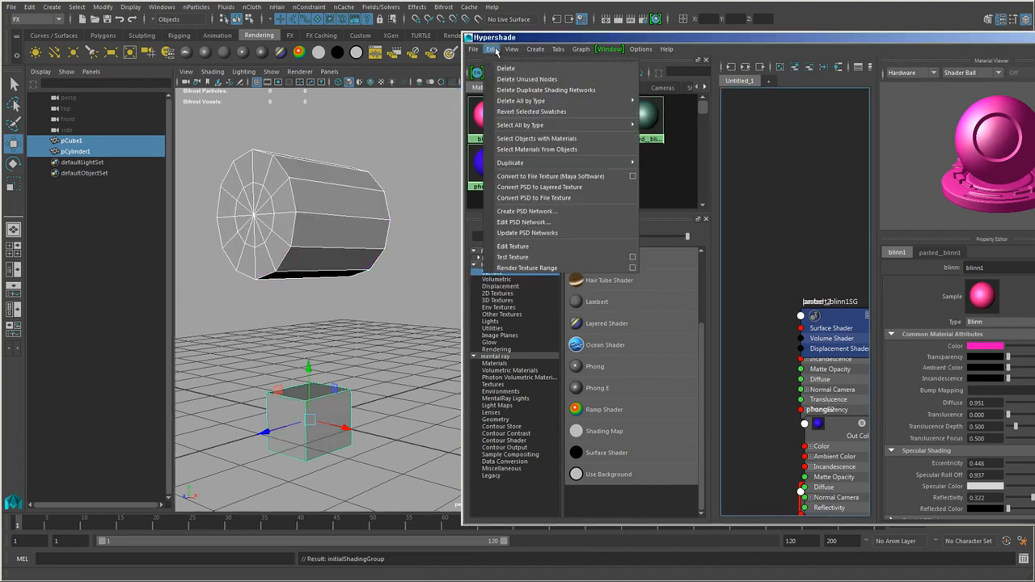
{"action": "left_click", "coordinate": [549, 80]}
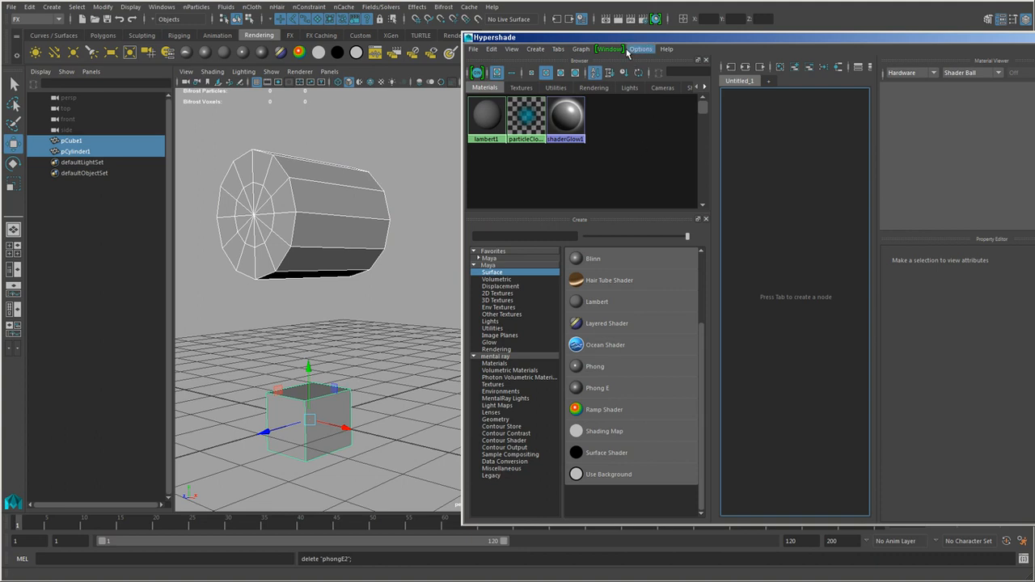
- Create a new Blinn surface material in the Hypershade
{"action": "left_click_drag", "start_coordinate": [639, 37], "coordinate": [577, 21]}
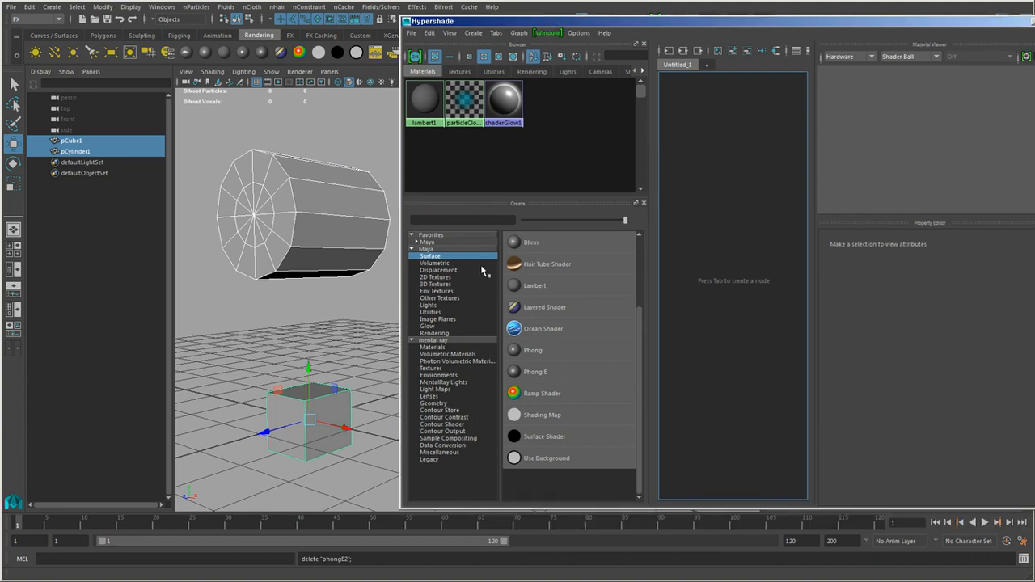
{"action": "left_click", "coordinate": [456, 258]}
{"action": "left_click", "coordinate": [542, 244]}
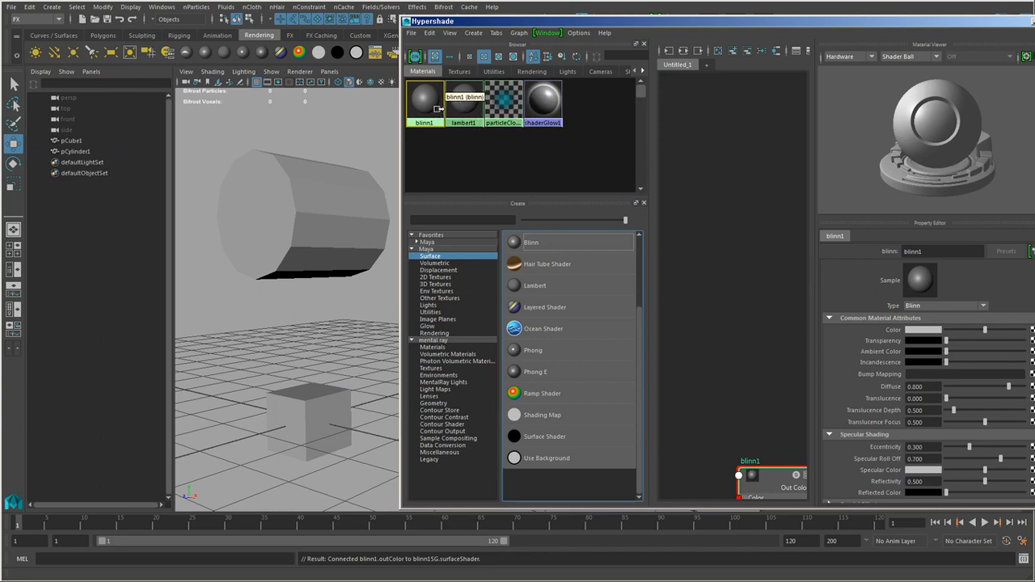
- Map a 2D Bulge texture to the color attribute of blinn1
{"action": "left_click_drag", "start_coordinate": [732, 24], "coordinate": [565, 30]}
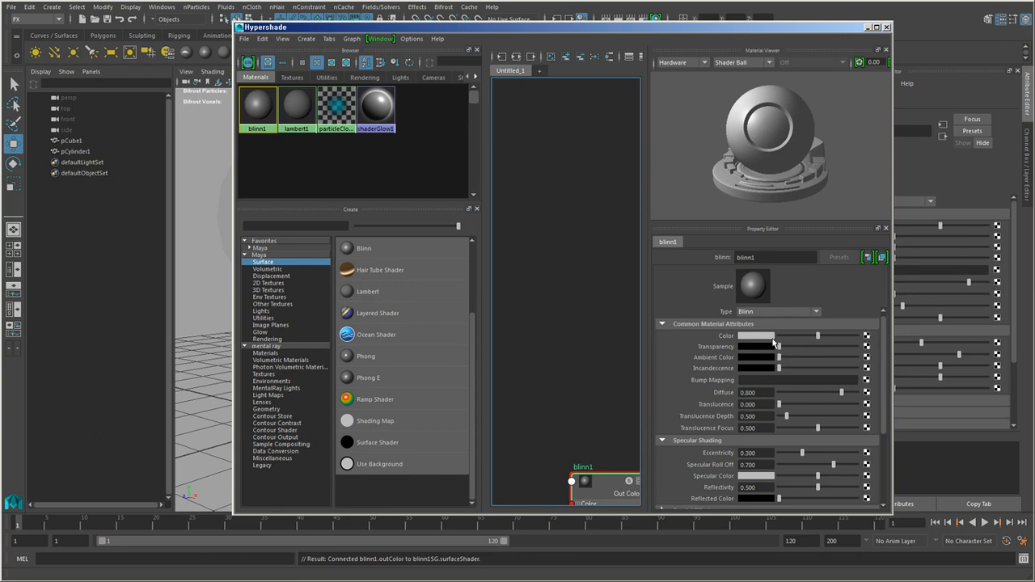
{"action": "left_click", "coordinate": [867, 335]}
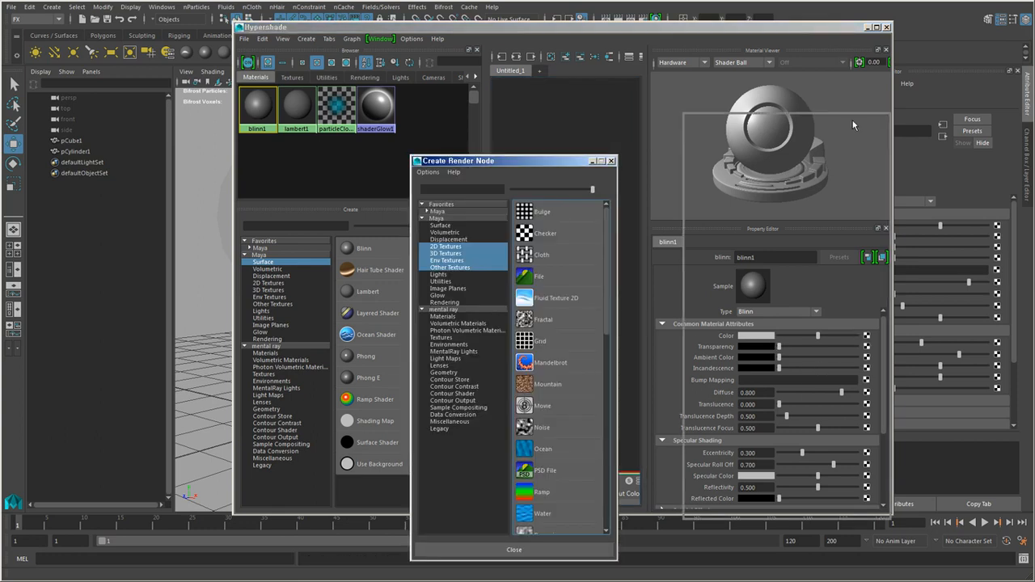
{"action": "left_click_drag", "start_coordinate": [582, 161], "coordinate": [853, 120]}
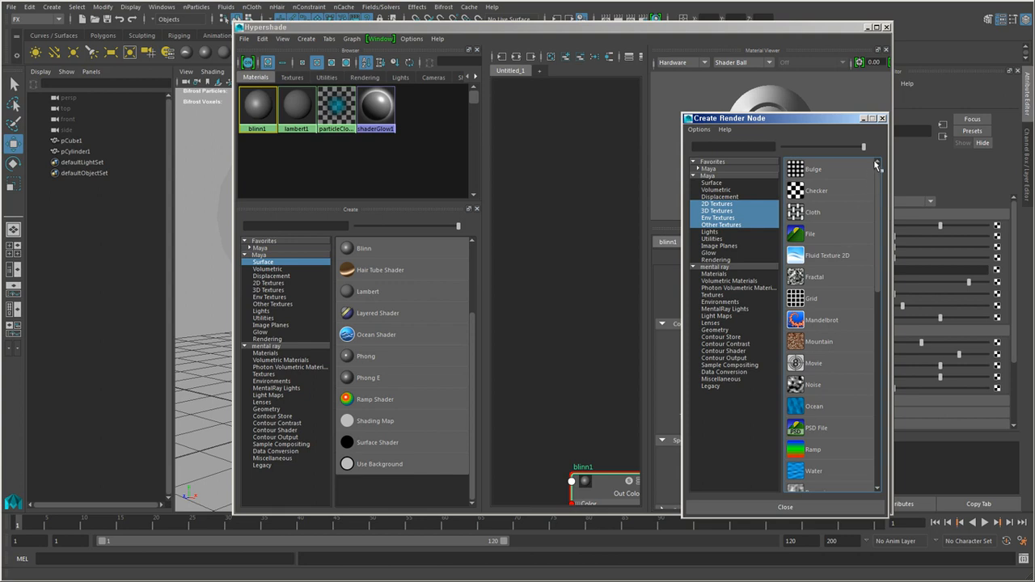
{"action": "left_click_drag", "start_coordinate": [878, 179], "coordinate": [895, 150]}
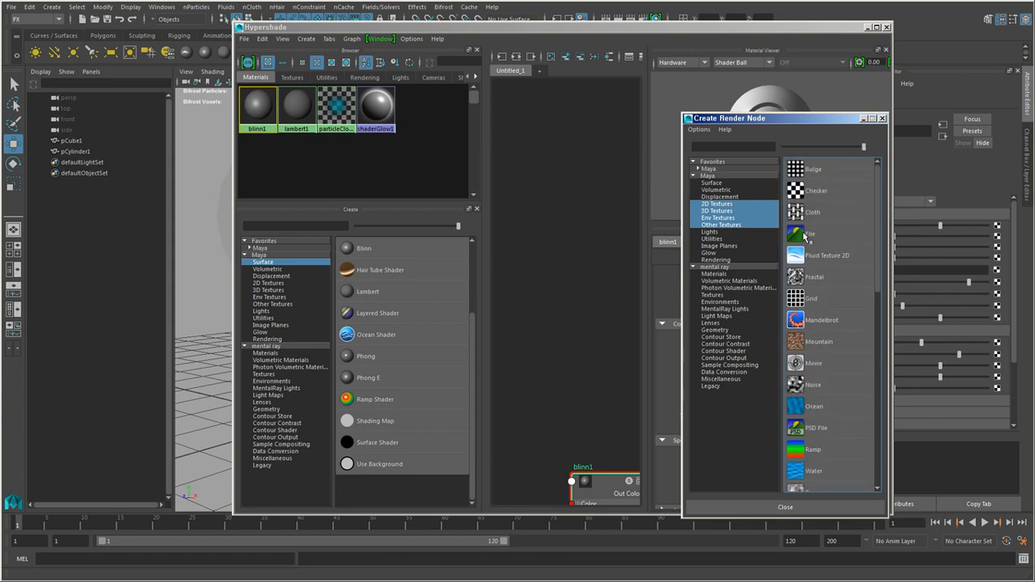
{"action": "left_click", "coordinate": [813, 169]}
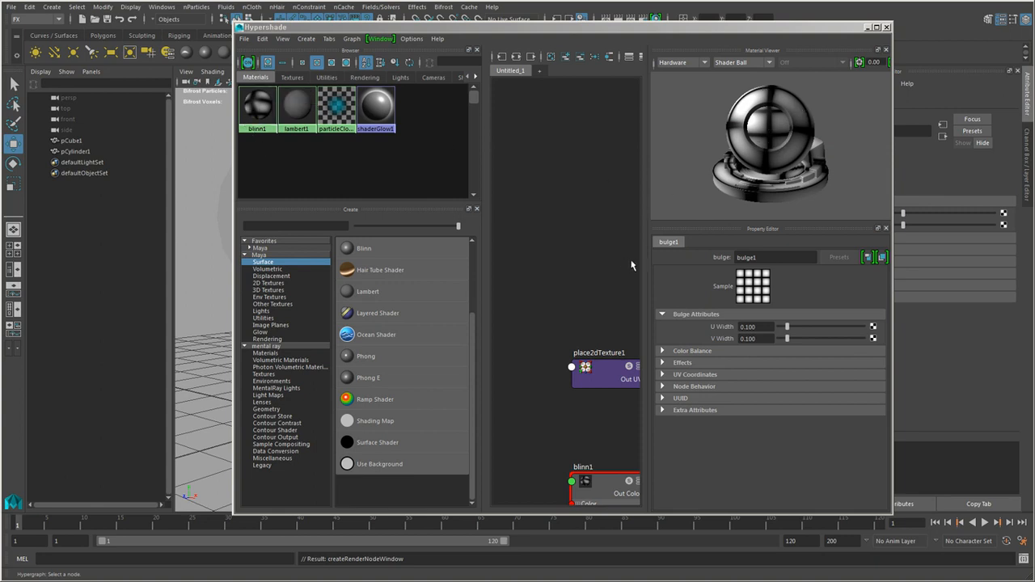
- Reposition and widen the Hypershade window to enlarge the node work area, and place the blinn1 node above place2dTexture1
{"action": "left_click_drag", "start_coordinate": [759, 36], "coordinate": [865, 33]}
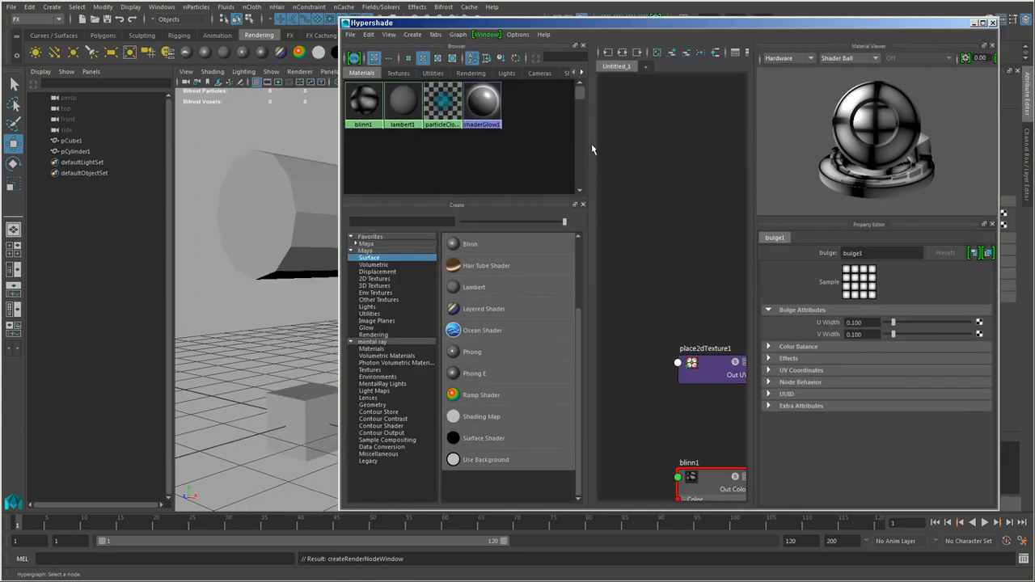
{"action": "left_click_drag", "start_coordinate": [701, 490], "coordinate": [652, 232]}
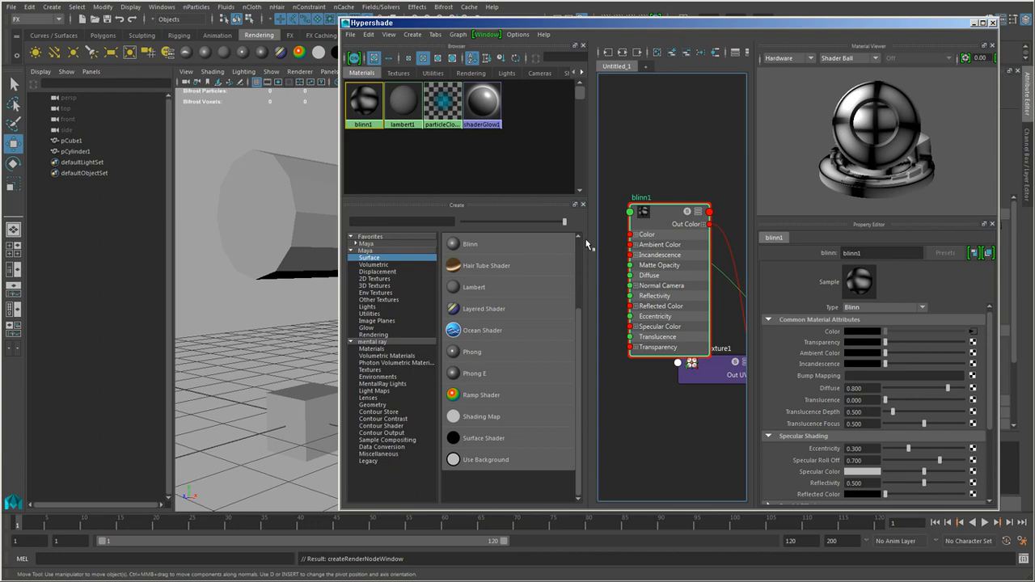
{"action": "left_click_drag", "start_coordinate": [729, 27], "coordinate": [528, 31]}
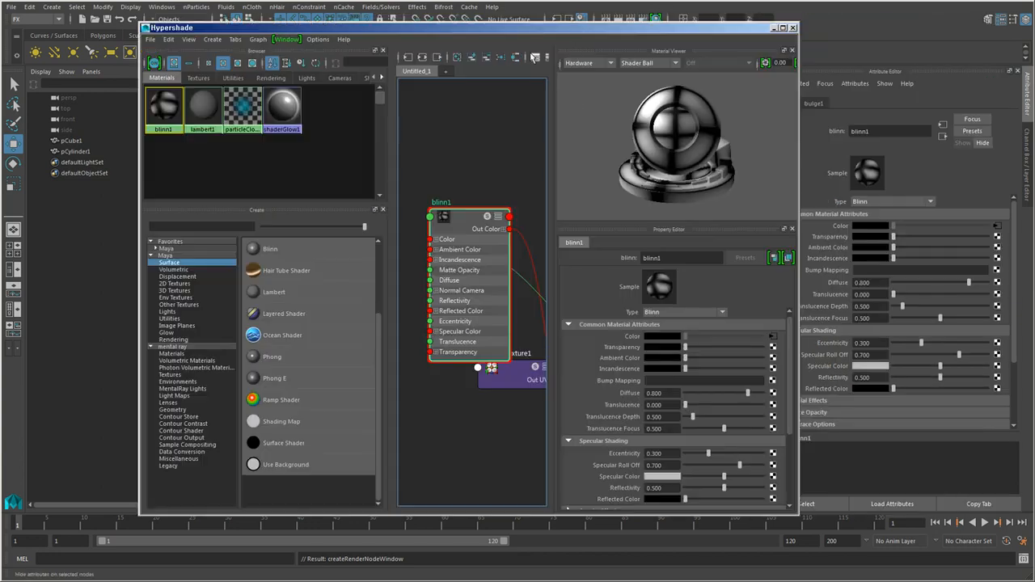
{"action": "left_click_drag", "start_coordinate": [799, 279], "coordinate": [1019, 269]}
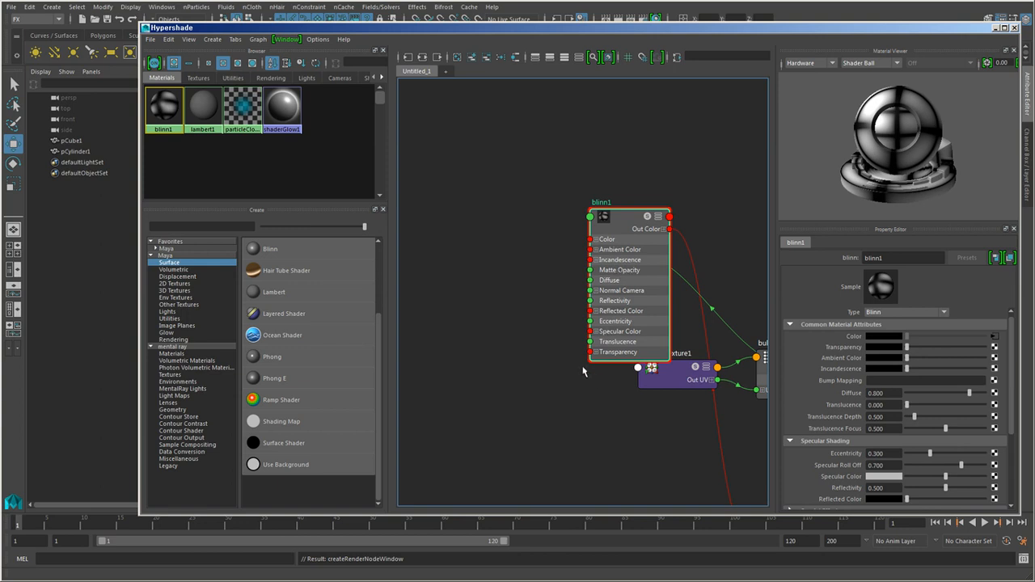
- Examine the connections between blinn1, place2dTexture1, bulge1 and blinn1SG in the work area, both close up and as a whole network
{"action": "middle_click_drag", "start_coordinate": [641, 392], "coordinate": [562, 352], "text": "alt"}
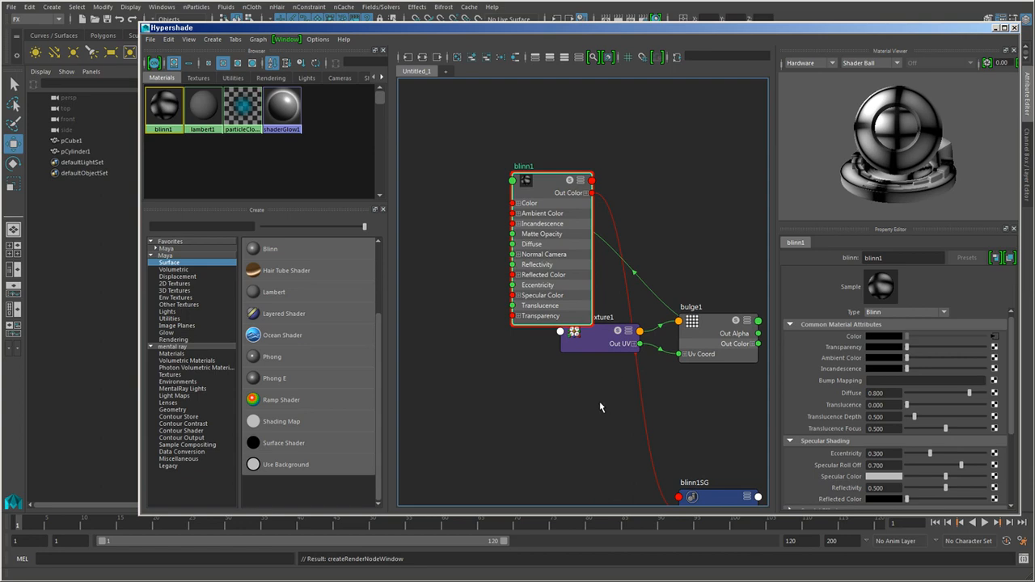
{"action": "right_click_drag", "start_coordinate": [600, 403], "coordinate": [662, 409], "text": "alt"}
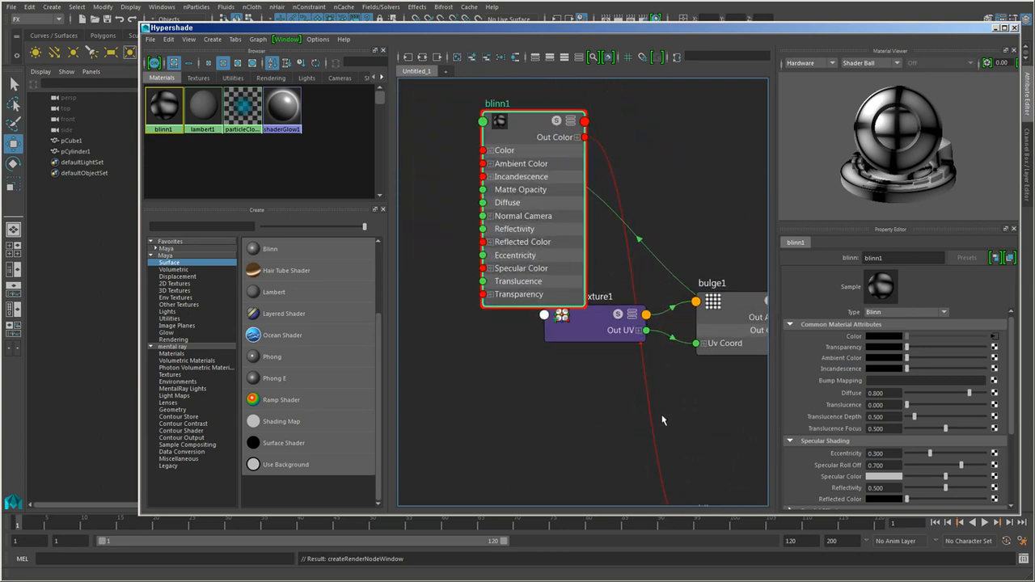
{"action": "scroll", "coordinate": [622, 382], "scroll_direction": "up", "scroll_amount": 5}
{"action": "scroll", "coordinate": [622, 352], "scroll_direction": "down", "scroll_amount": 10}
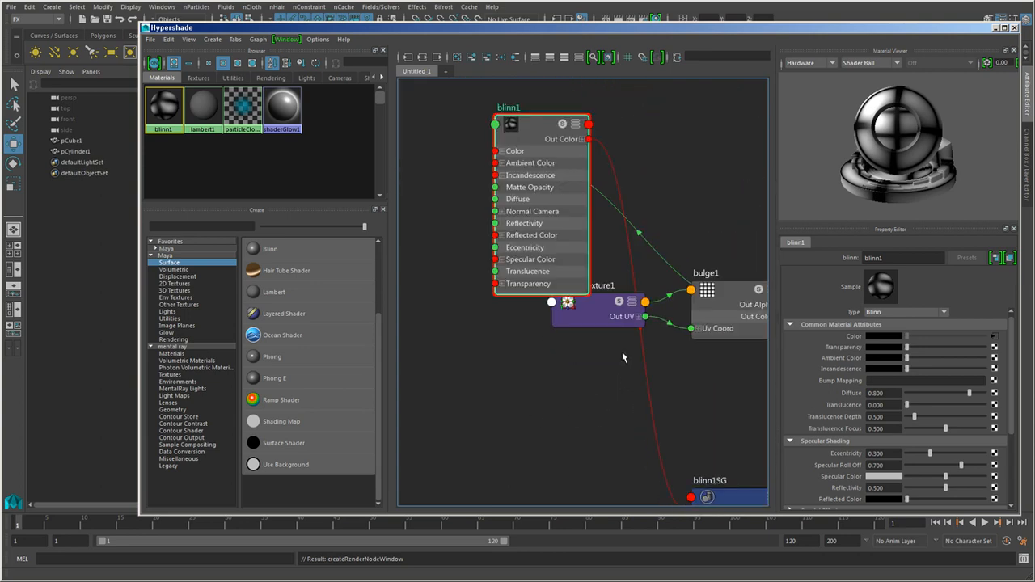
{"action": "scroll", "coordinate": [622, 354], "scroll_direction": "up", "scroll_amount": 6}
{"action": "scroll", "coordinate": [627, 356], "scroll_direction": "down", "scroll_amount": 6}
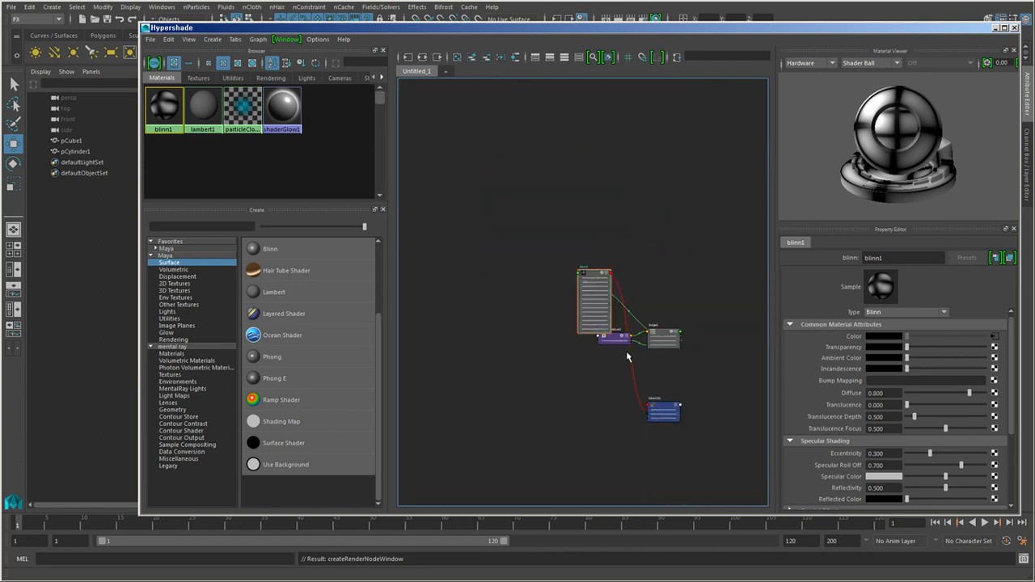
{"action": "scroll", "coordinate": [625, 354], "scroll_direction": "up", "scroll_amount": 6}
{"action": "scroll", "coordinate": [623, 352], "scroll_direction": "down", "scroll_amount": 6}
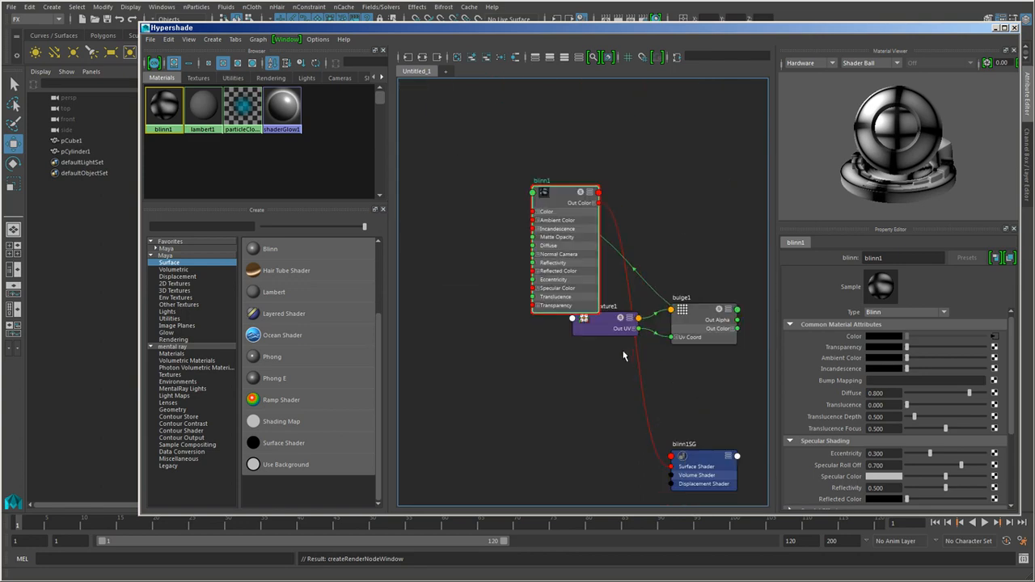
{"action": "scroll", "coordinate": [623, 356], "scroll_direction": "up", "scroll_amount": 6}
{"action": "scroll", "coordinate": [624, 356], "scroll_direction": "down", "scroll_amount": 8}
{"action": "scroll", "coordinate": [623, 354], "scroll_direction": "up", "scroll_amount": 5}
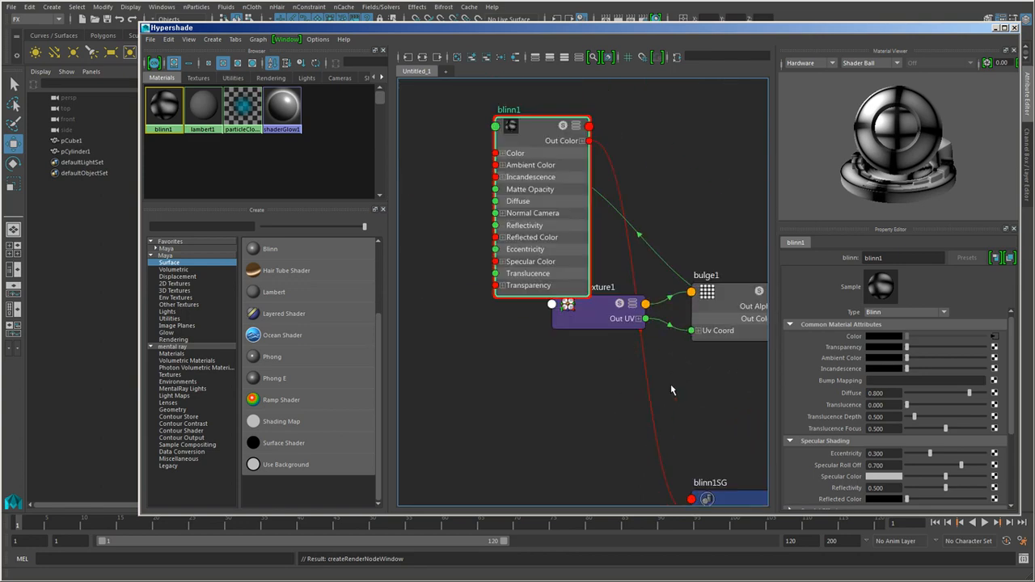
{"action": "scroll", "coordinate": [671, 388], "scroll_direction": "down", "scroll_amount": 1}
{"action": "middle_click_drag", "start_coordinate": [668, 385], "coordinate": [686, 357], "text": "alt"}
{"action": "scroll", "coordinate": [585, 411], "scroll_direction": "down", "scroll_amount": 3}
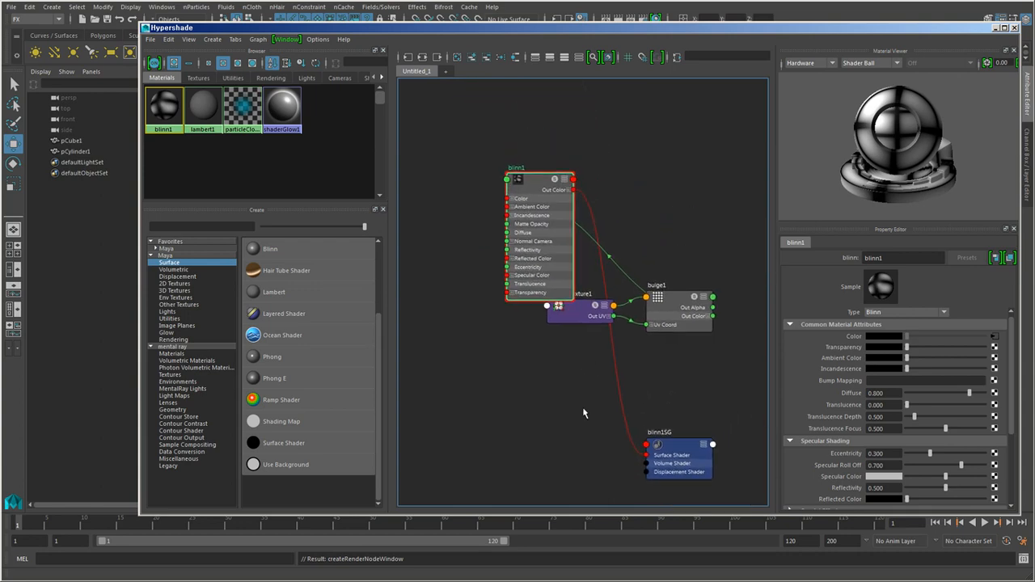
- Arrange the network nodes by hand in the order place2dTexture1, bulge1, blinn1, blinn1SG and frame them all
{"action": "left_click_drag", "start_coordinate": [688, 464], "coordinate": [712, 211]}
{"action": "left_click_drag", "start_coordinate": [669, 317], "coordinate": [410, 201]}
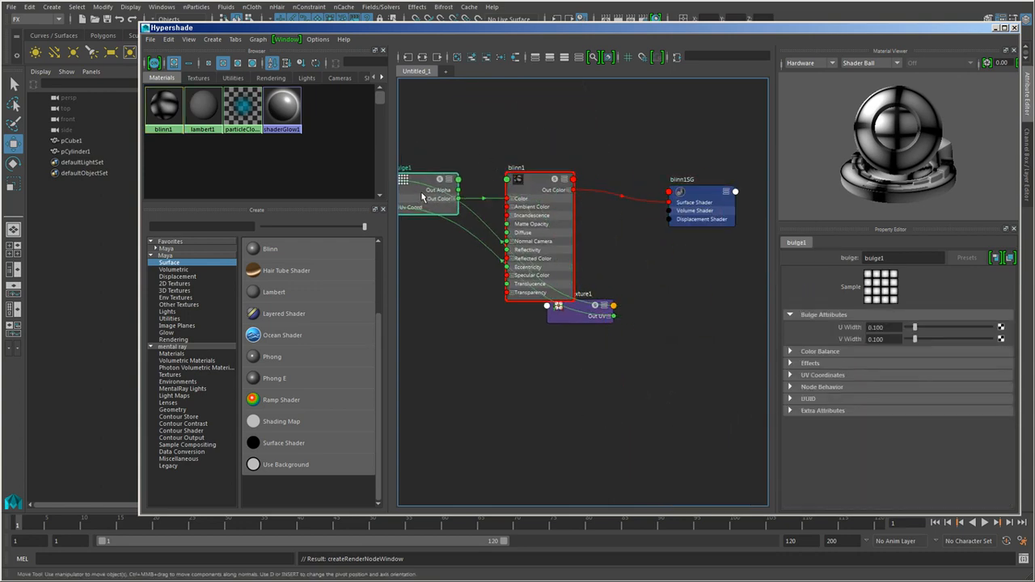
{"action": "middle_click_drag", "start_coordinate": [532, 326], "coordinate": [631, 360], "text": "alt"}
{"action": "left_click_drag", "start_coordinate": [665, 347], "coordinate": [418, 230]}
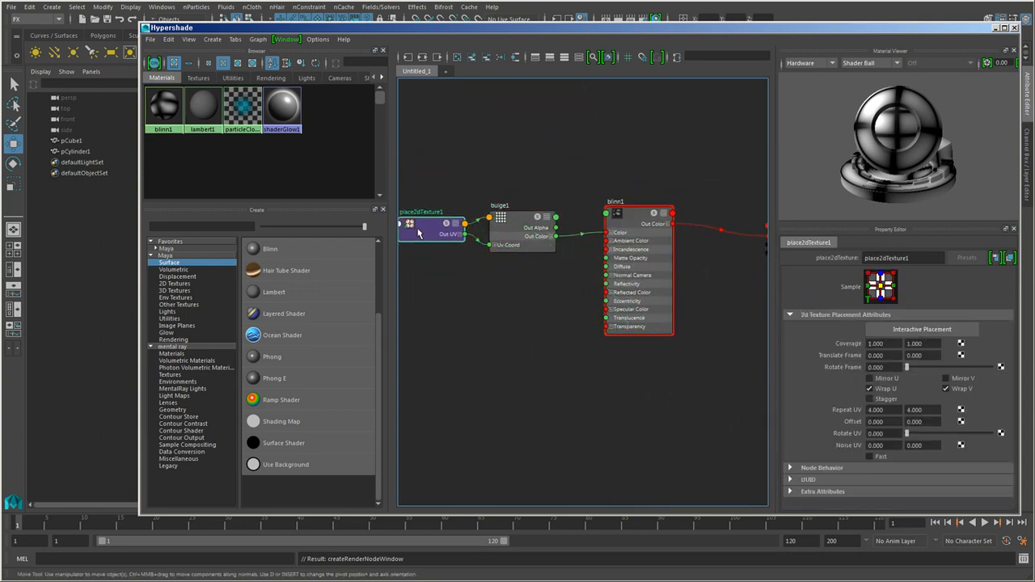
{"action": "key", "text": "a"}
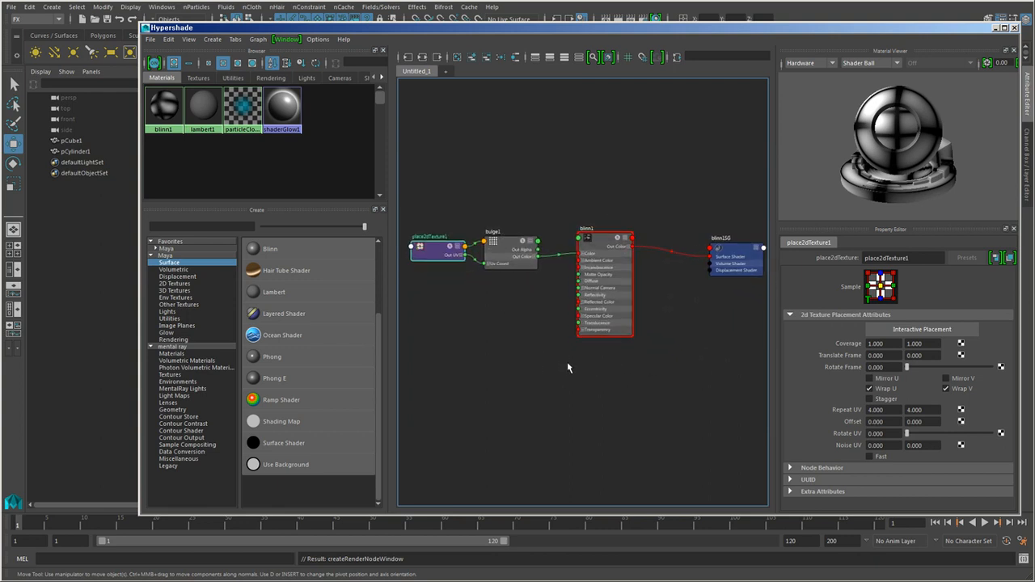
- Pile the bulge1, blinn1SG and place2dTexture1 nodes around blinn1 and apply Rearrange Graph to the network
{"action": "left_click_drag", "start_coordinate": [524, 253], "coordinate": [603, 340]}
{"action": "left_click_drag", "start_coordinate": [726, 267], "coordinate": [641, 292]}
{"action": "left_click_drag", "start_coordinate": [445, 256], "coordinate": [685, 296]}
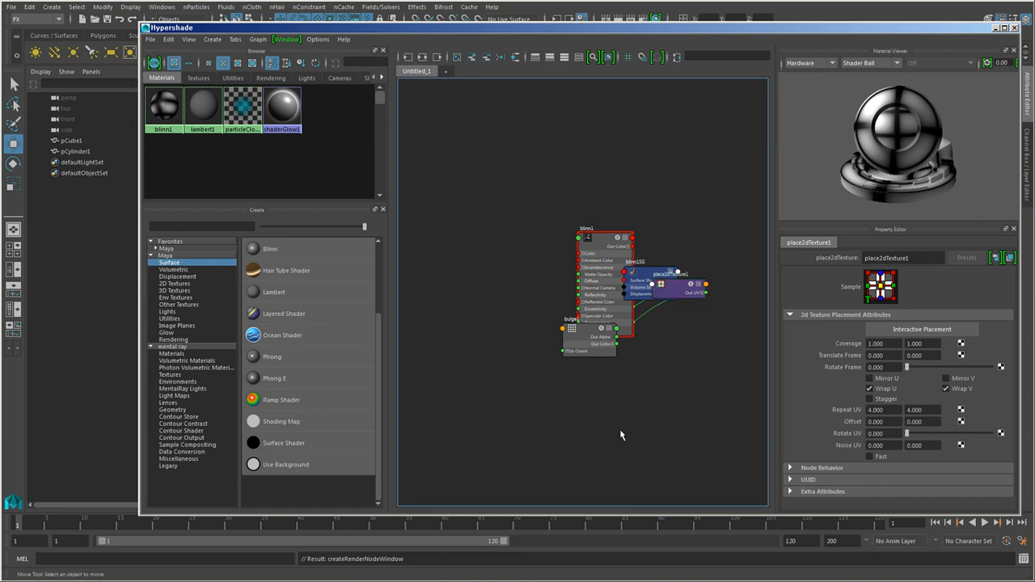
{"action": "left_click", "coordinate": [609, 245]}
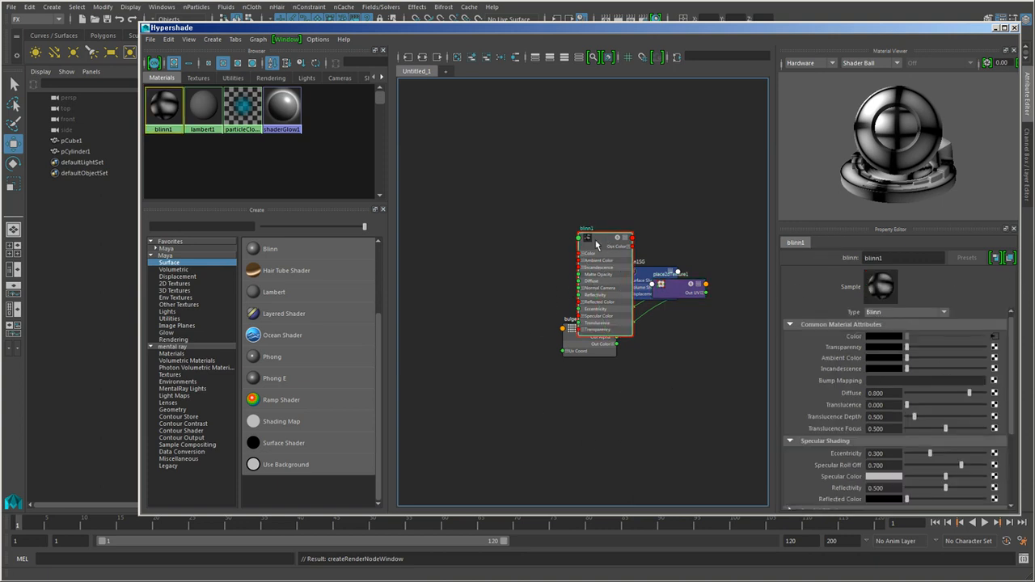
{"action": "left_click", "coordinate": [257, 40]}
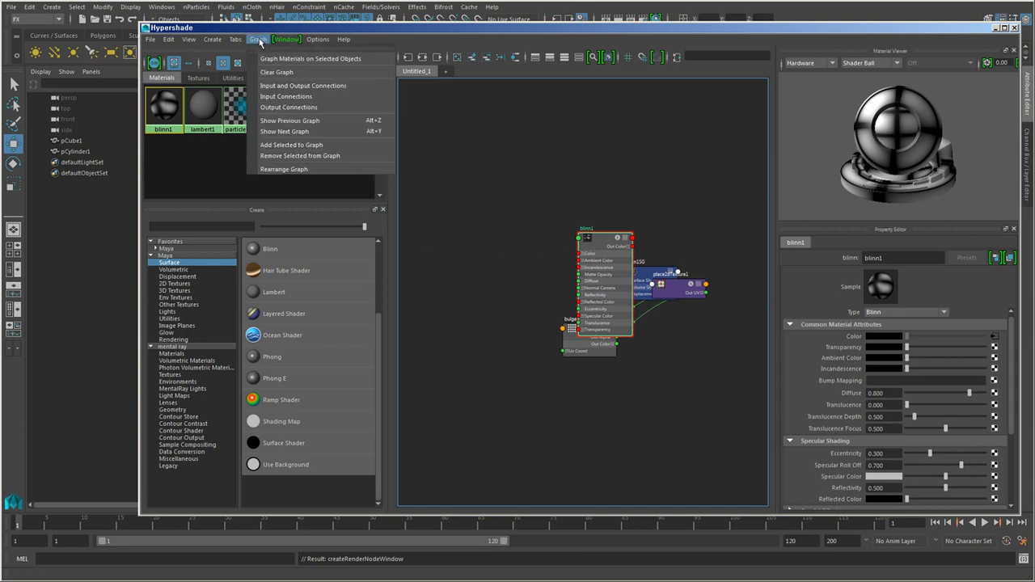
{"action": "left_click", "coordinate": [306, 169]}
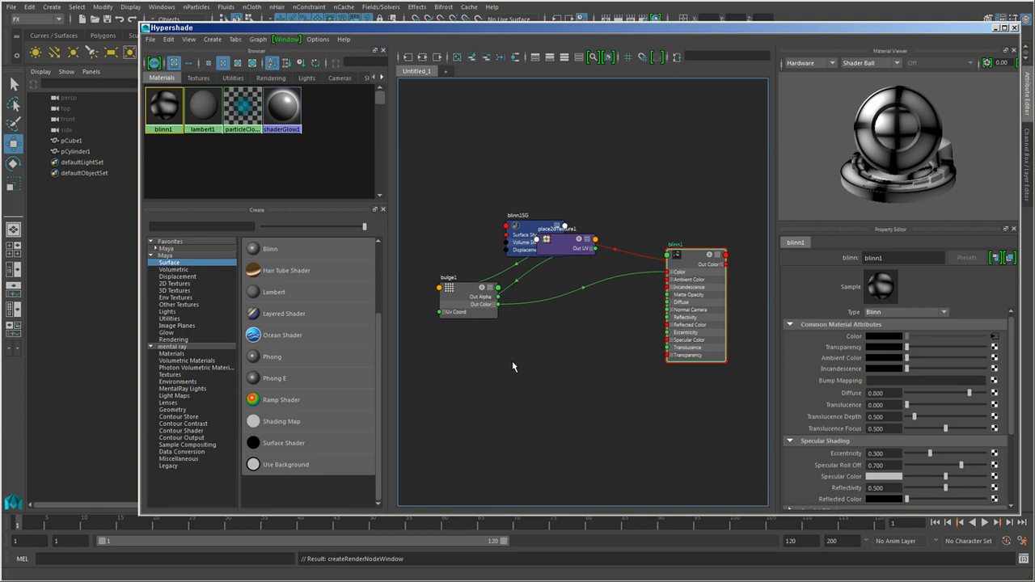
- Move place2dTexture1 and blinn1SG onto the blinn1 node, and regraph blinn1 with its input and output connections
{"action": "left_click_drag", "start_coordinate": [571, 252], "coordinate": [699, 344]}
{"action": "left_click_drag", "start_coordinate": [535, 234], "coordinate": [652, 222]}
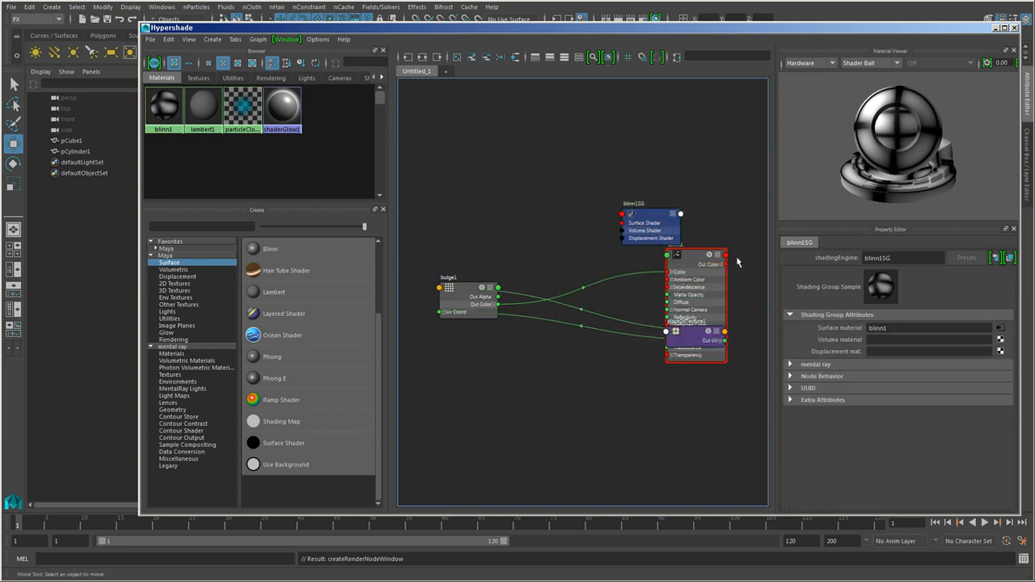
{"action": "left_click", "coordinate": [689, 256]}
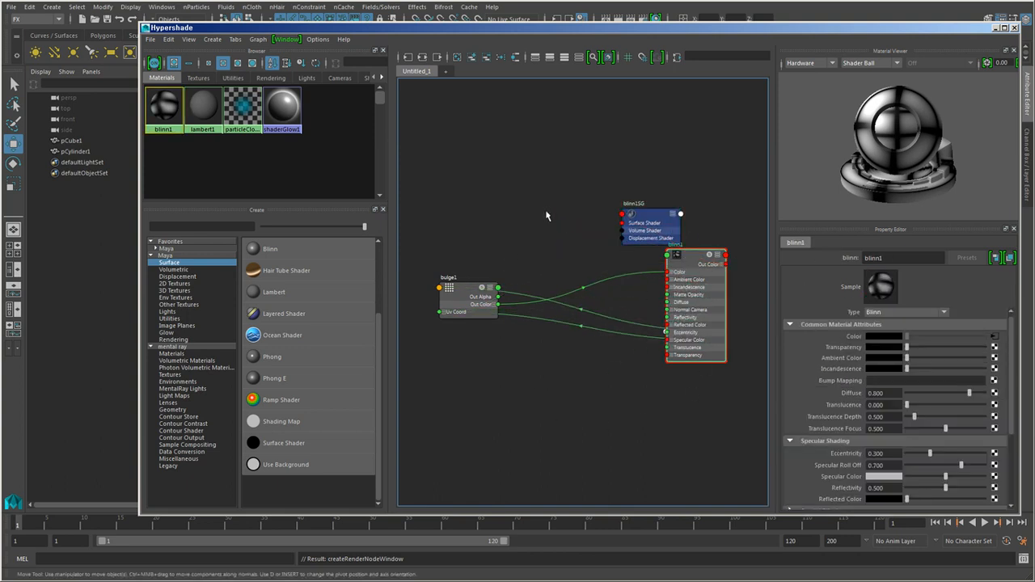
{"action": "left_click", "coordinate": [422, 55]}
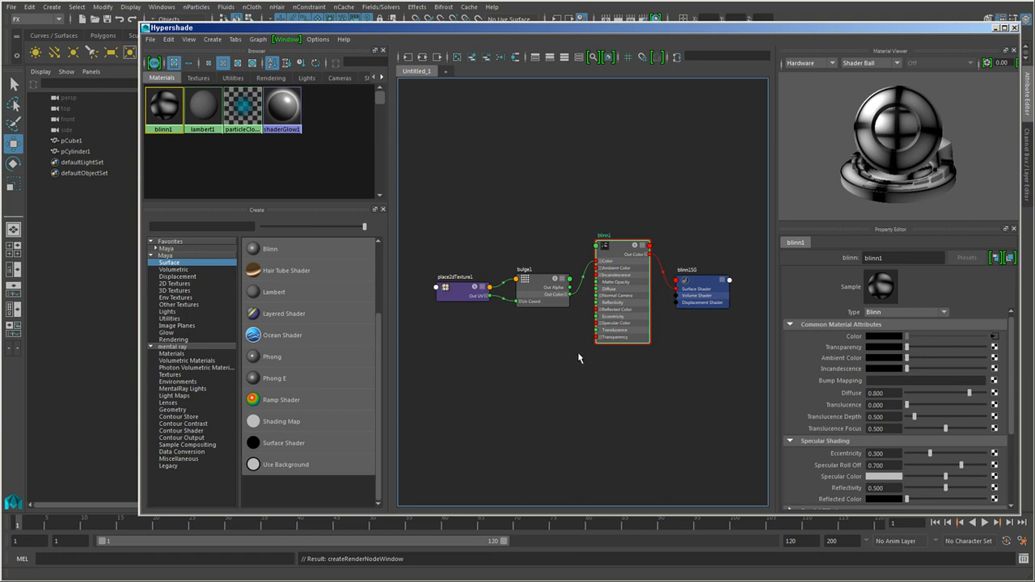
- Set the Color Gain of the bulge1 texture to a bright magenta pink in its Color Balance attributes
{"action": "scroll", "coordinate": [534, 349], "scroll_direction": "up", "scroll_amount": 2}
{"action": "left_click", "coordinate": [530, 275]}
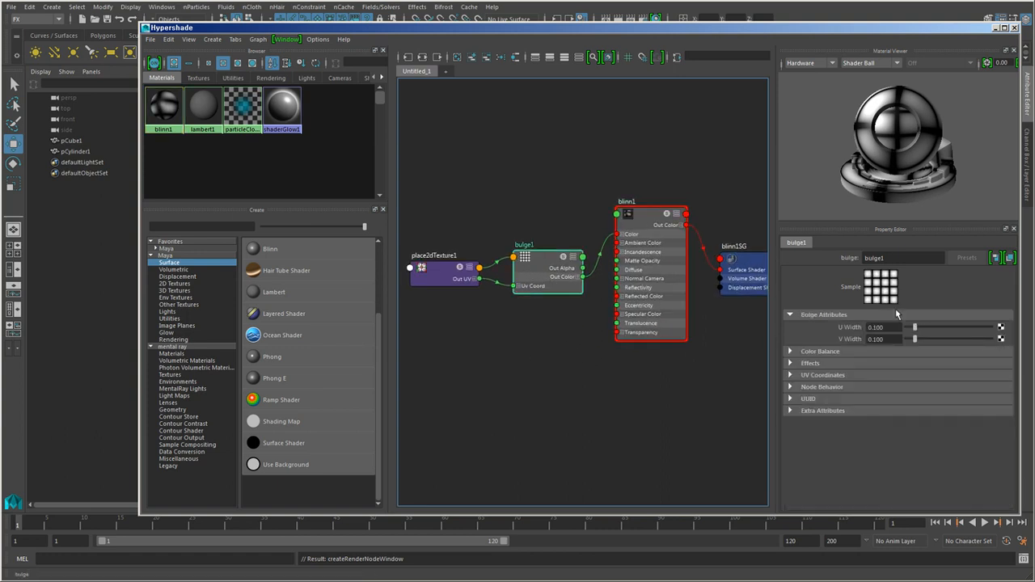
{"action": "left_click", "coordinate": [640, 223]}
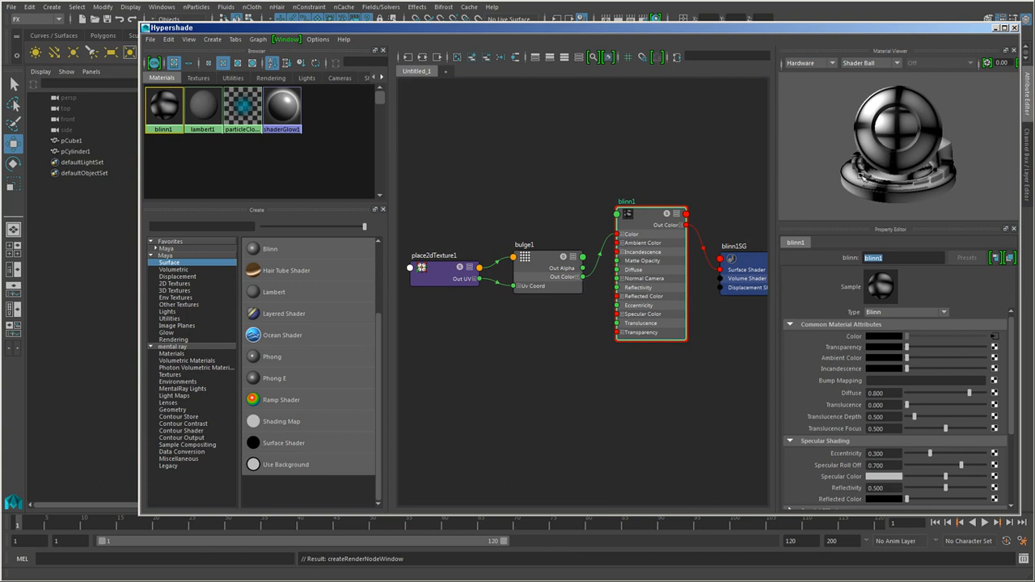
{"action": "left_click", "coordinate": [530, 275]}
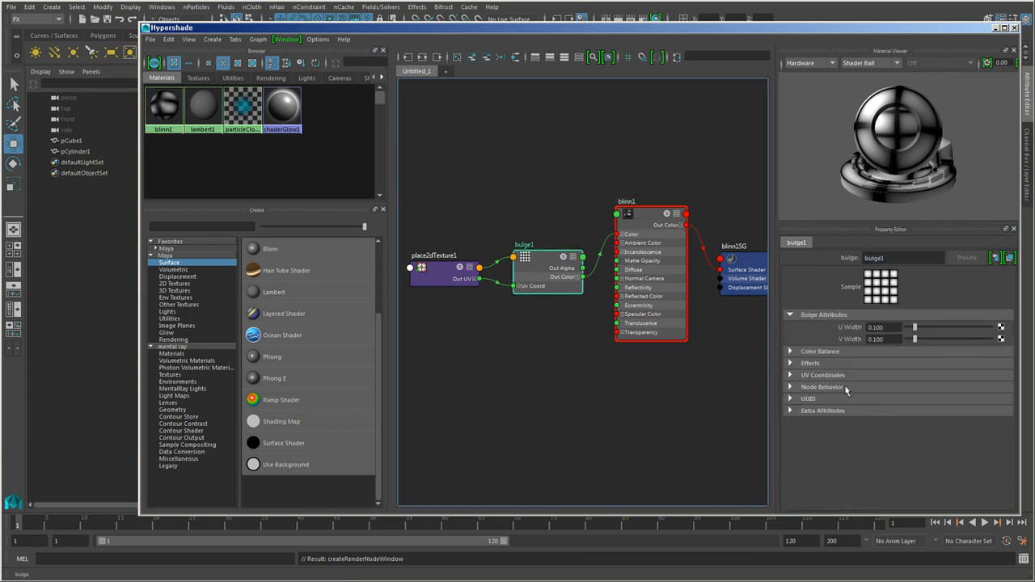
{"action": "left_click", "coordinate": [821, 352]}
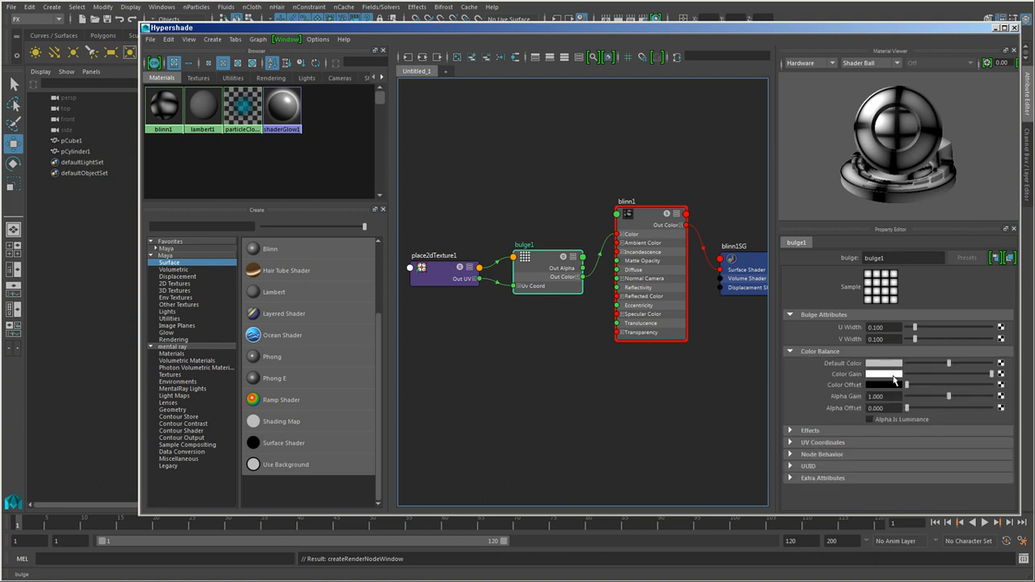
{"action": "left_click", "coordinate": [894, 374]}
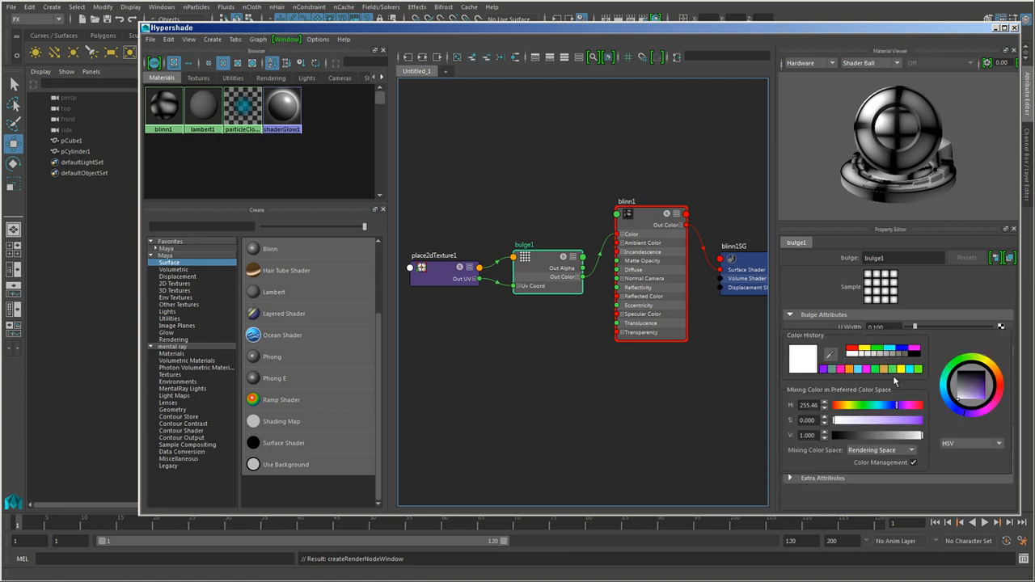
{"action": "left_click", "coordinate": [997, 400]}
{"action": "left_click", "coordinate": [981, 394]}
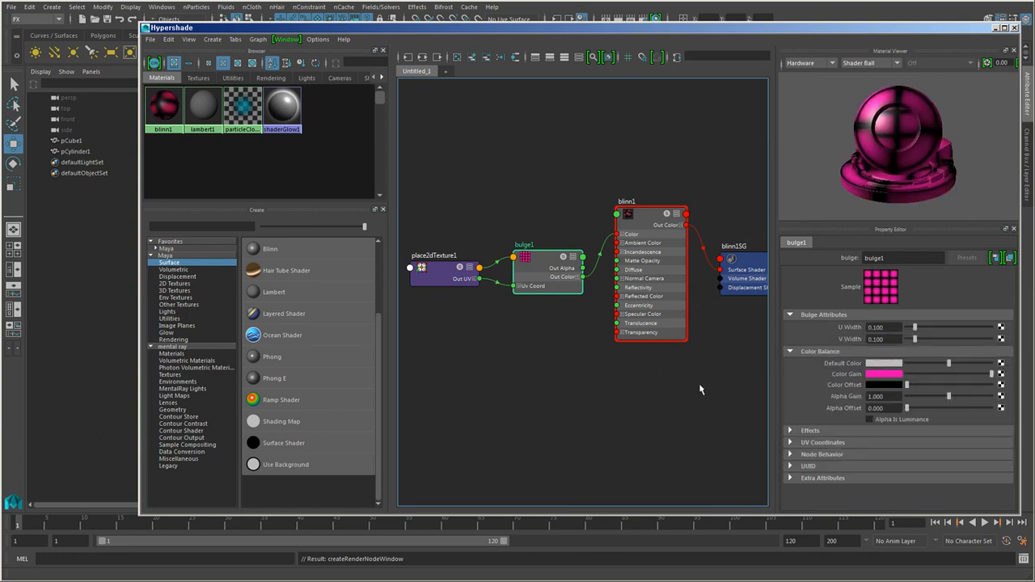
- Try to duplicate the place2dTexture1 and bulge1 nodes with the Shading Network option
{"action": "scroll", "coordinate": [671, 392], "scroll_direction": "down", "scroll_amount": 2}
{"action": "left_click", "coordinate": [647, 243]}
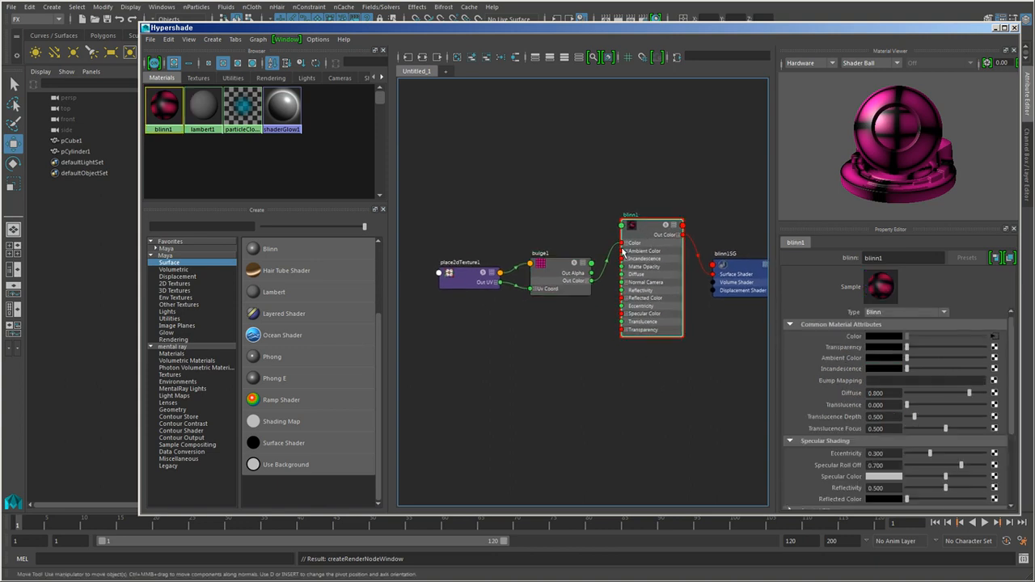
{"action": "left_click_drag", "start_coordinate": [414, 201], "coordinate": [595, 364]}
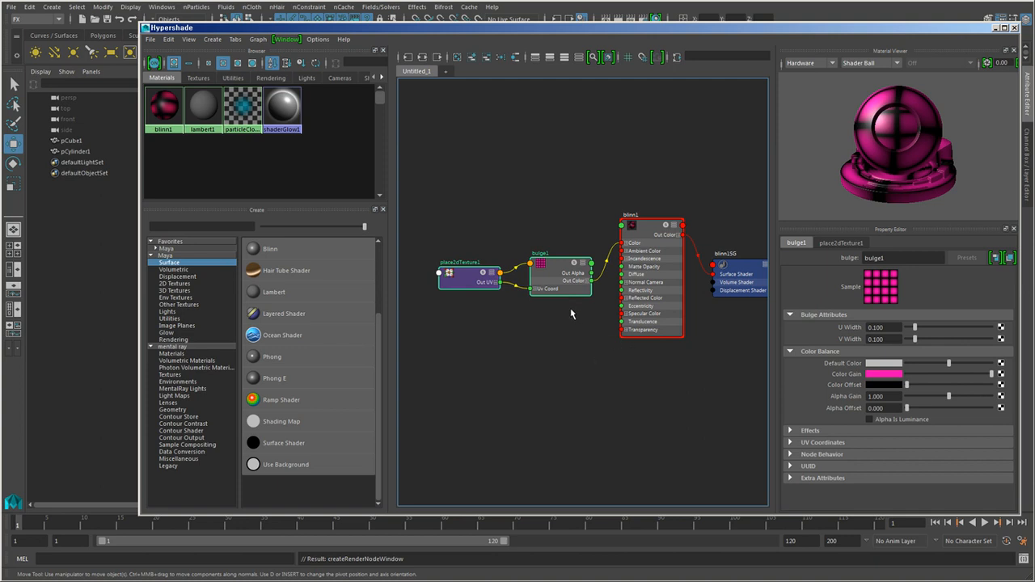
{"action": "left_click", "coordinate": [552, 346]}
{"action": "left_click_drag", "start_coordinate": [417, 166], "coordinate": [608, 366]}
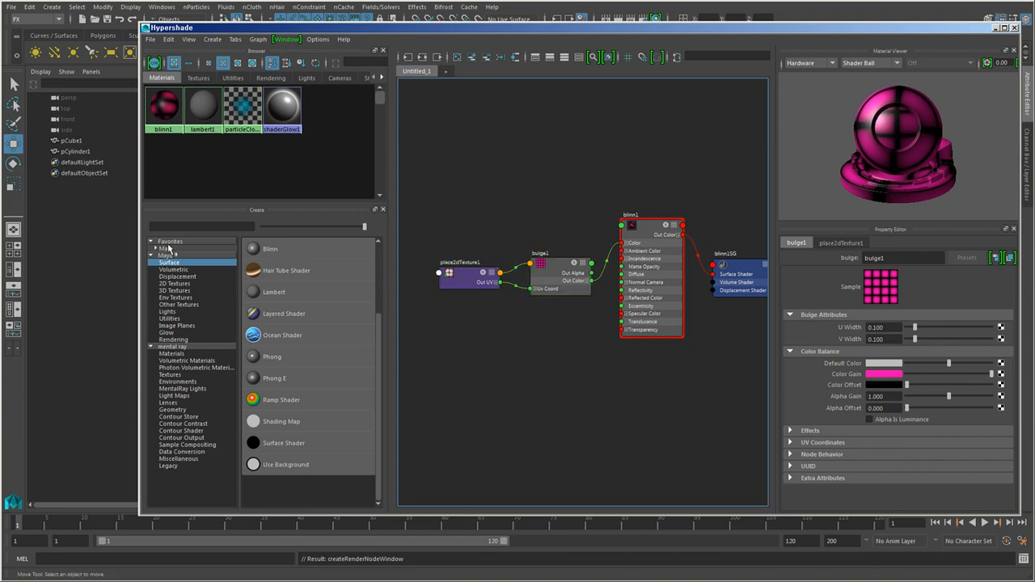
{"action": "left_click", "coordinate": [169, 39]}
{"action": "mouse_move", "coordinate": [267, 154]}
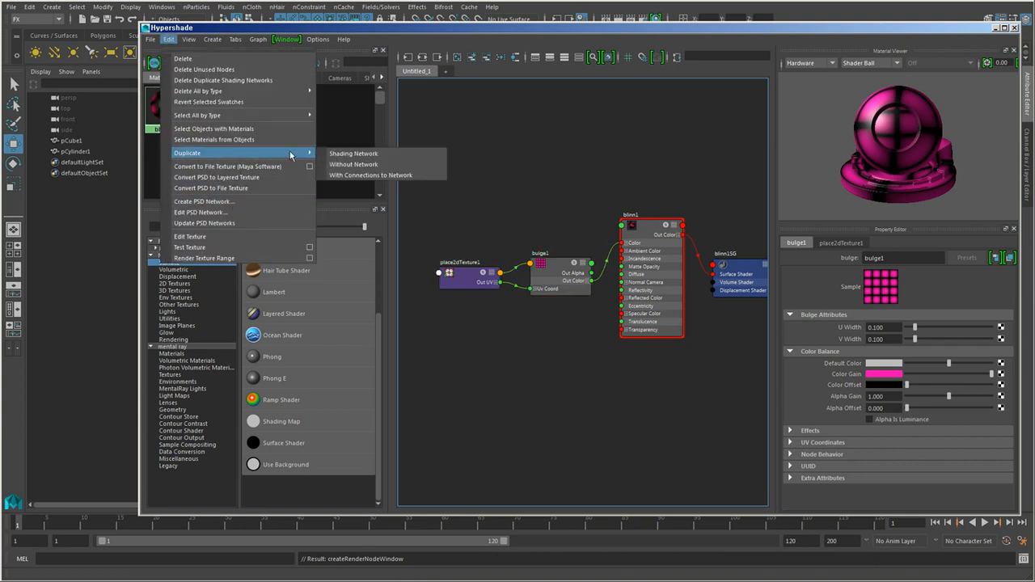
{"action": "left_click", "coordinate": [421, 154]}
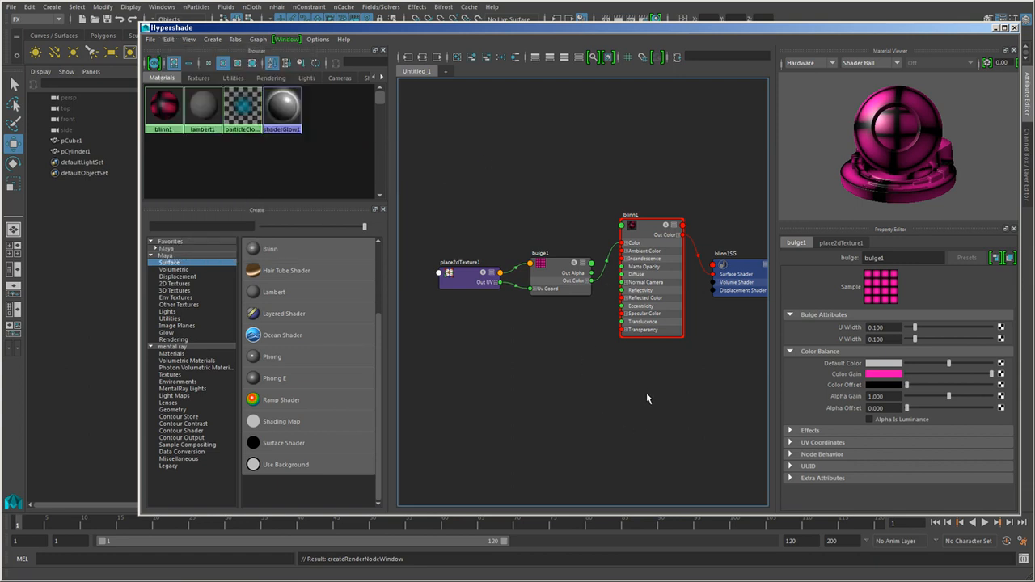
- Frame the whole network and inspect the attributes of blinn1 and its shading group blinn1SG
{"action": "right_click_drag", "start_coordinate": [748, 387], "coordinate": [712, 402], "text": "alt"}
{"action": "middle_click_drag", "start_coordinate": [698, 427], "coordinate": [647, 404], "text": "alt"}
{"action": "right_click_drag", "start_coordinate": [647, 404], "coordinate": [672, 397], "text": "alt"}
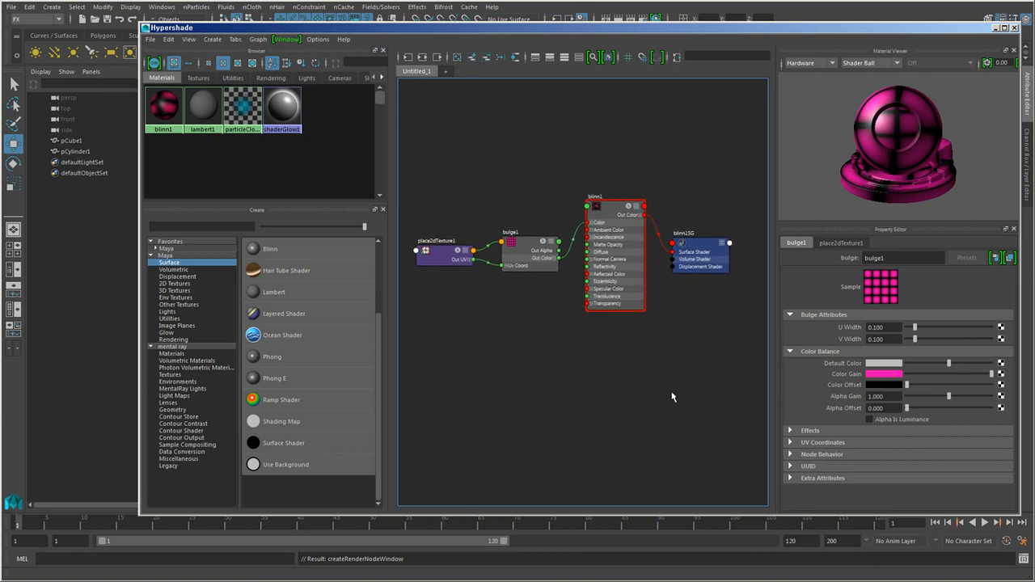
{"action": "left_click", "coordinate": [606, 215]}
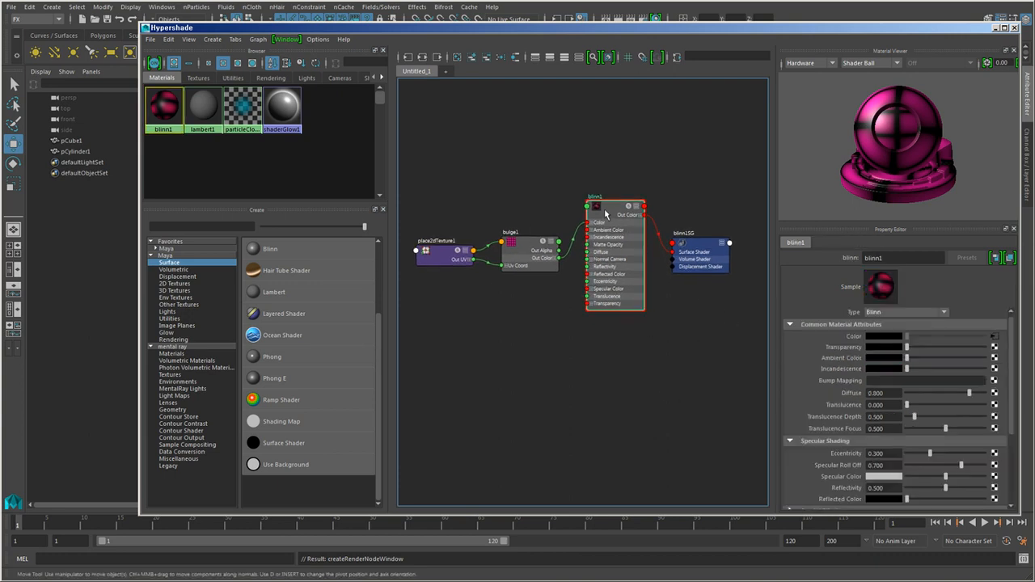
{"action": "mouse_move", "coordinate": [684, 248]}
{"action": "left_mouse_down"}
{"action": "mouse_move", "coordinate": [708, 253]}
{"action": "mouse_move", "coordinate": [684, 239]}
{"action": "left_mouse_up"}
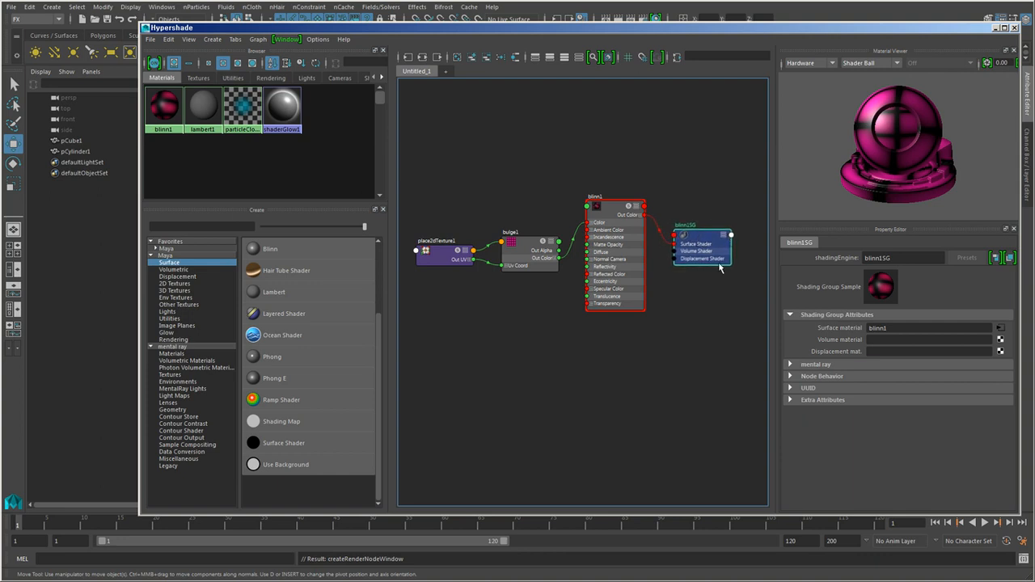
- Duplicate the blinn1SG shading group of the blinn1 material with the Shading Network option
{"action": "left_click_drag", "start_coordinate": [399, 132], "coordinate": [741, 338]}
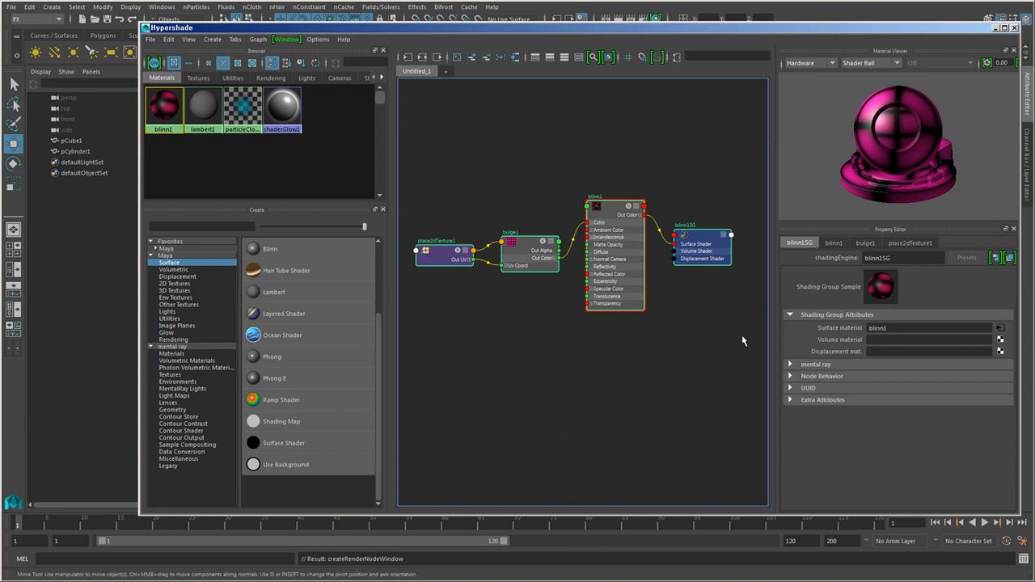
{"action": "left_click", "coordinate": [741, 336]}
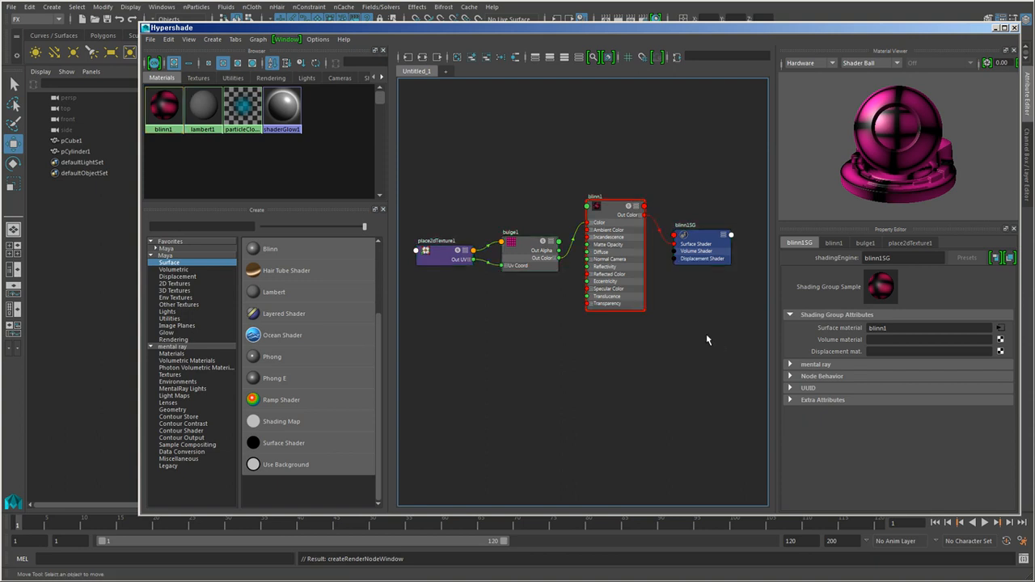
{"action": "left_click_drag", "start_coordinate": [739, 360], "coordinate": [408, 155]}
{"action": "left_click", "coordinate": [709, 278]}
{"action": "left_click", "coordinate": [697, 248]}
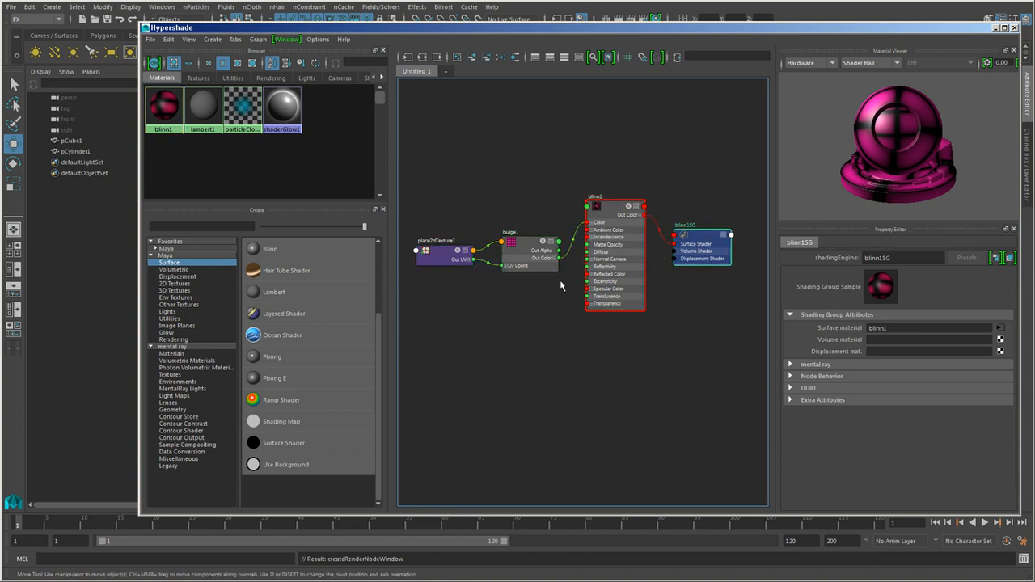
{"action": "left_click", "coordinate": [168, 39]}
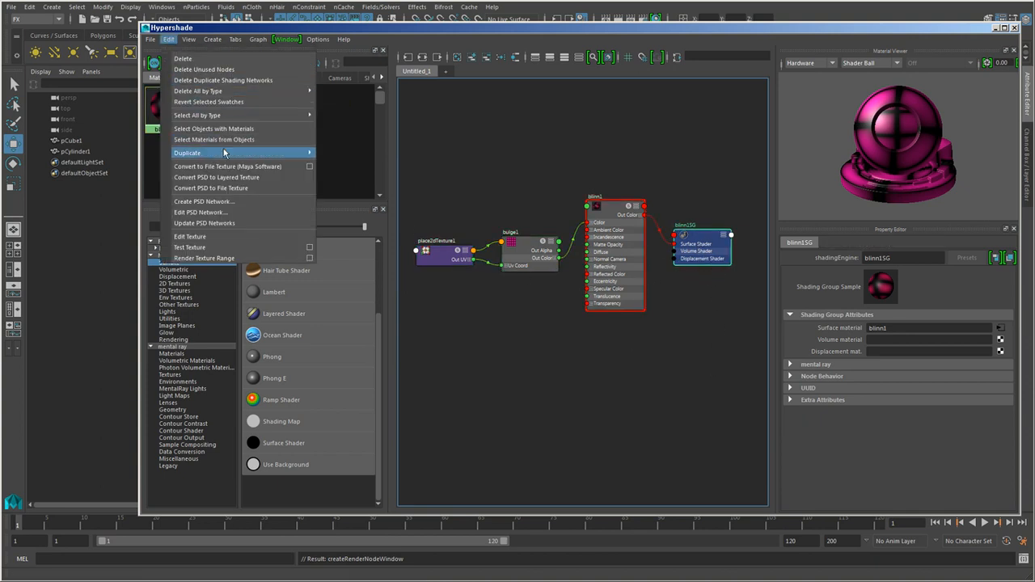
{"action": "mouse_move", "coordinate": [224, 153]}
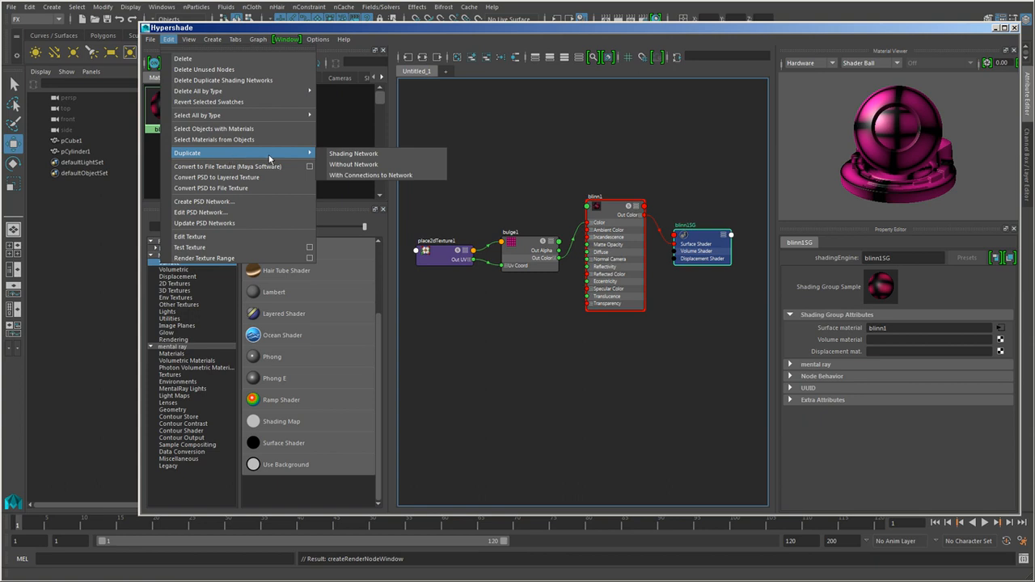
{"action": "left_click", "coordinate": [368, 155]}
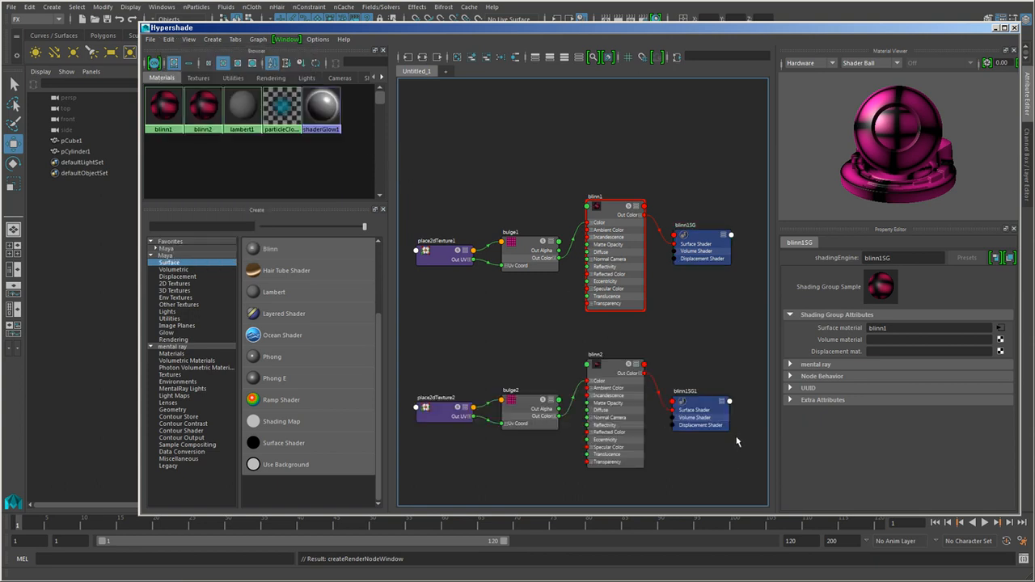
- Compare the blinn1 network with its duplicate, examining the attributes of the material, bulge, place2dTexture and shading group nodes
{"action": "left_click_drag", "start_coordinate": [405, 181], "coordinate": [718, 317]}
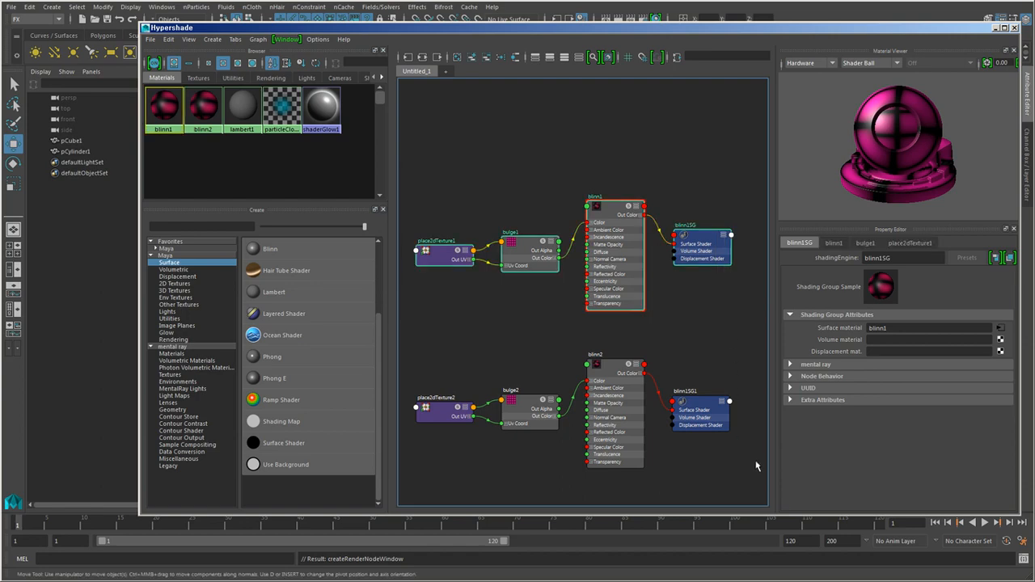
{"action": "mouse_move", "coordinate": [733, 480]}
{"action": "left_mouse_down"}
{"action": "mouse_move", "coordinate": [453, 337]}
{"action": "mouse_move", "coordinate": [427, 337]}
{"action": "left_mouse_up"}
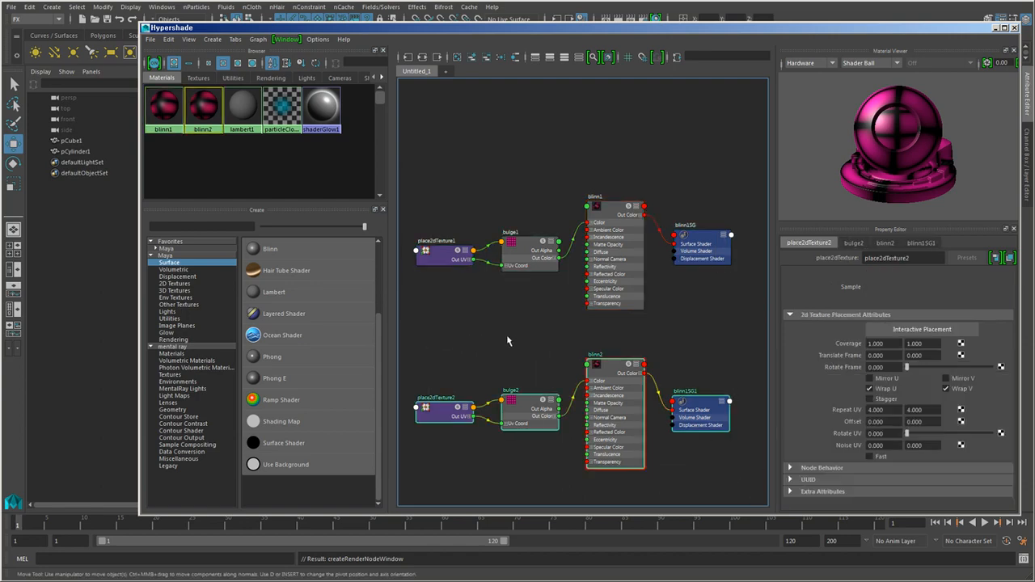
{"action": "left_click", "coordinate": [604, 377]}
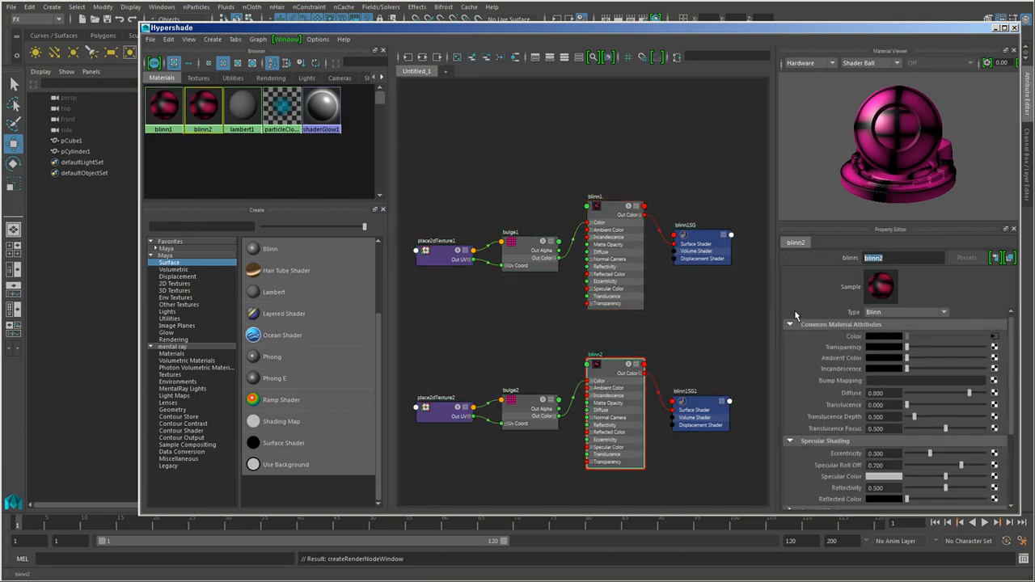
{"action": "left_click", "coordinate": [515, 256]}
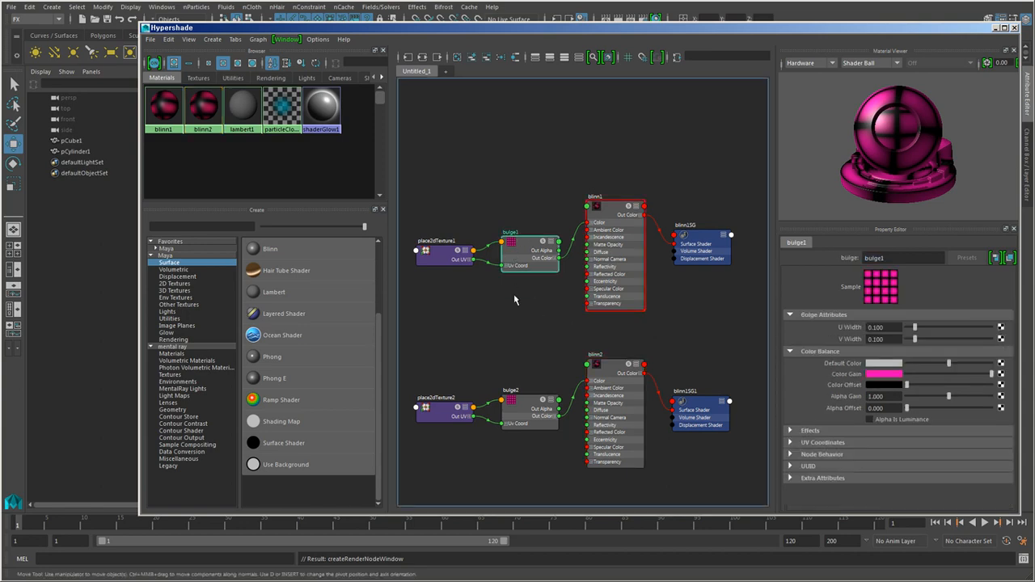
{"action": "left_click", "coordinate": [526, 413]}
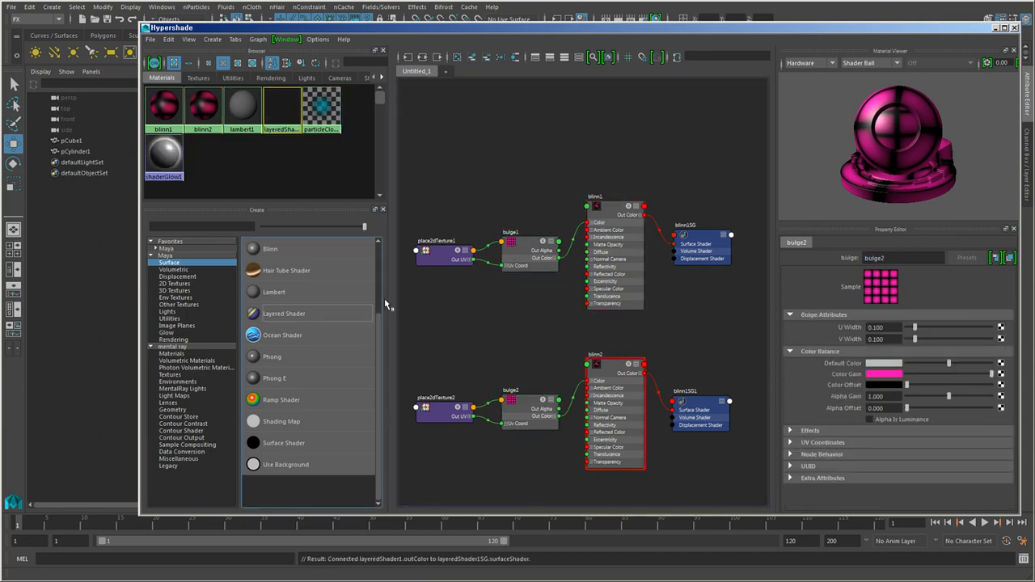
{"action": "left_click", "coordinate": [436, 253]}
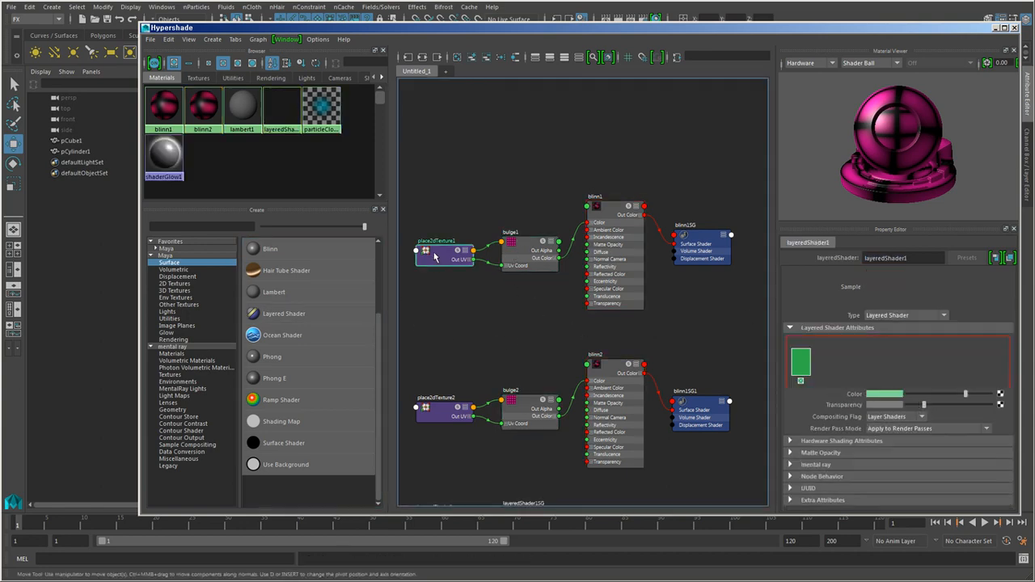
{"action": "left_click", "coordinate": [441, 413]}
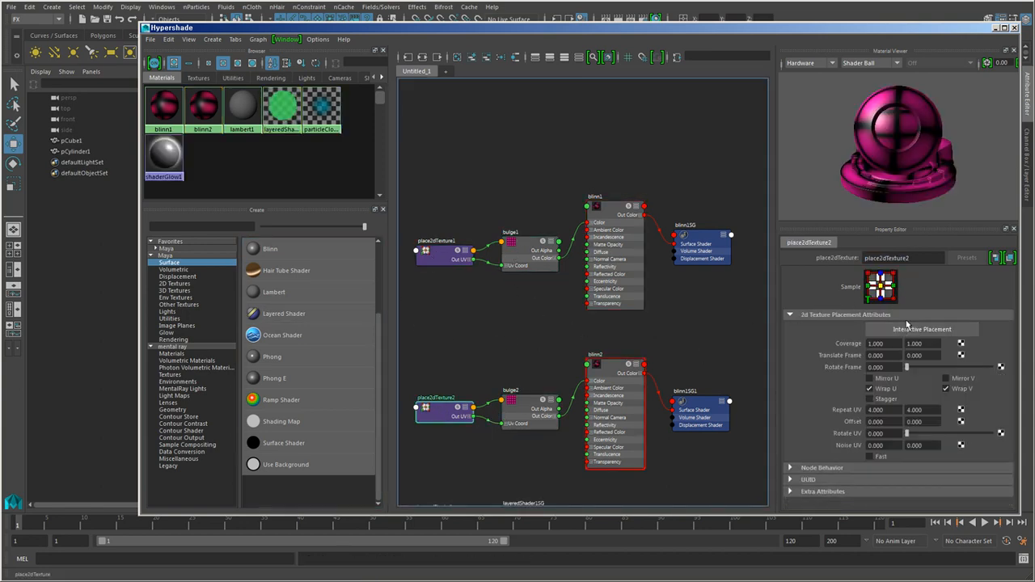
{"action": "left_click", "coordinate": [710, 256]}
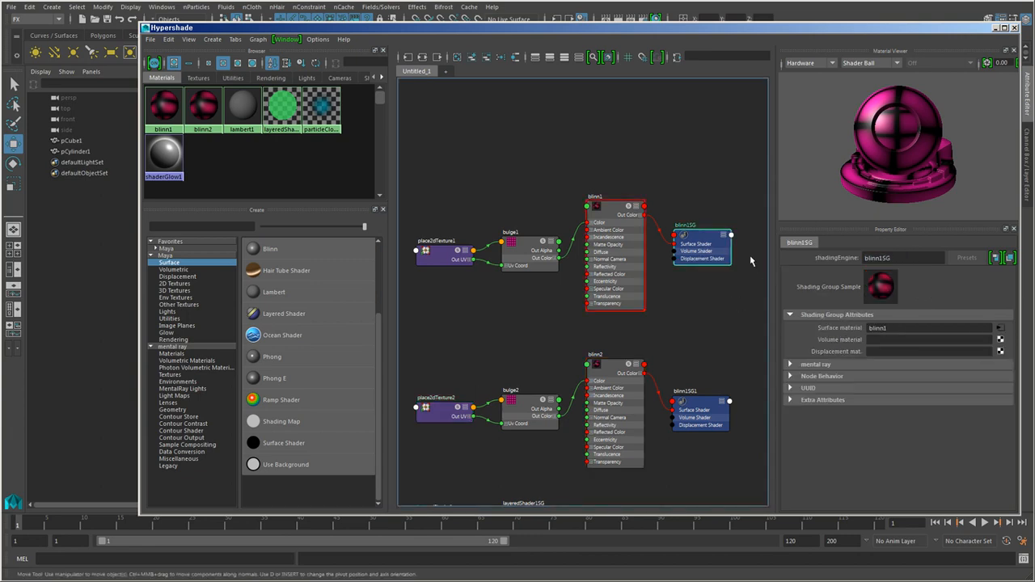
{"action": "left_click", "coordinate": [704, 414]}
{"action": "double_click", "coordinate": [886, 257]}
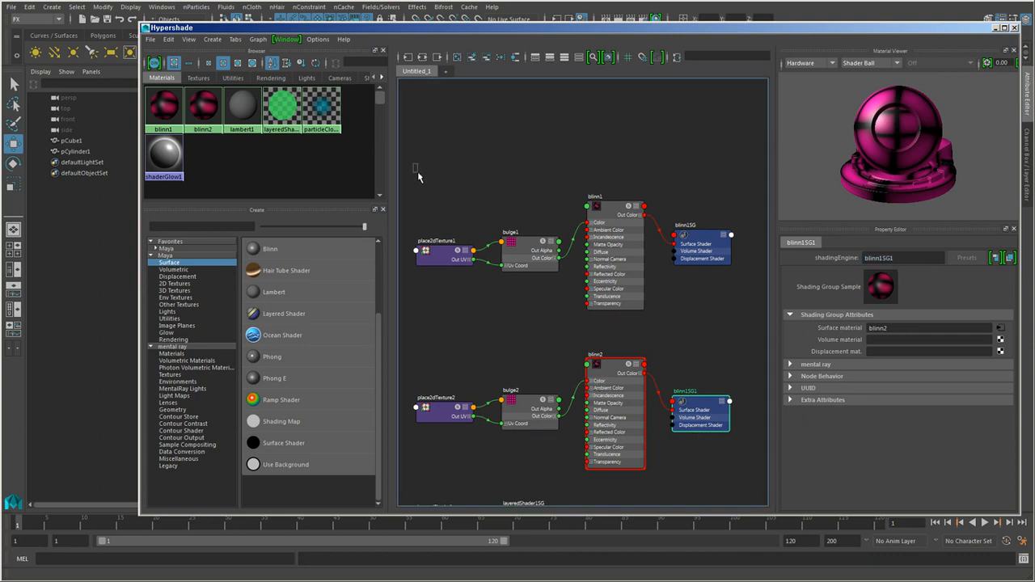
{"action": "left_click_drag", "start_coordinate": [414, 165], "coordinate": [744, 338]}
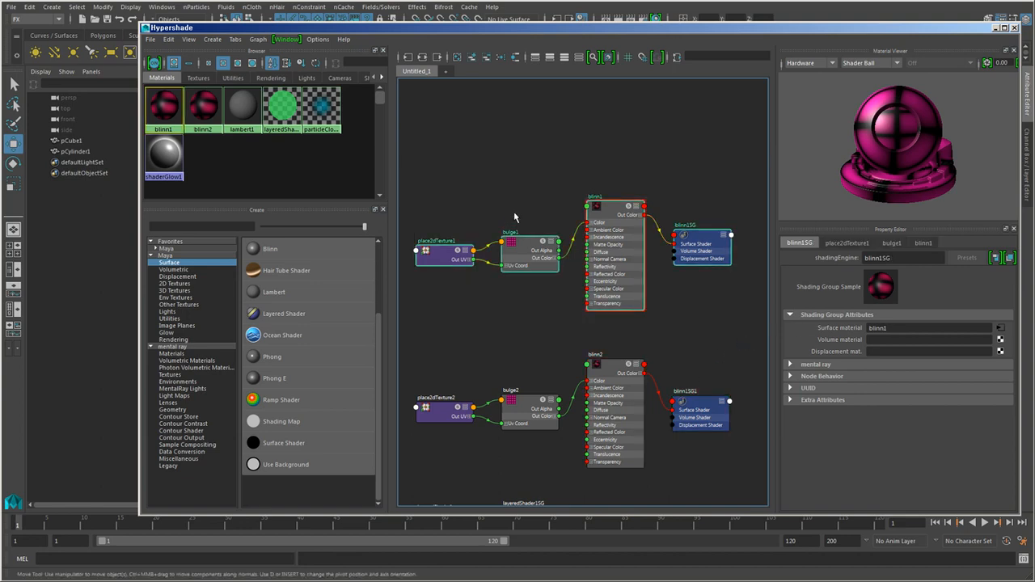
{"action": "left_click", "coordinate": [168, 39]}
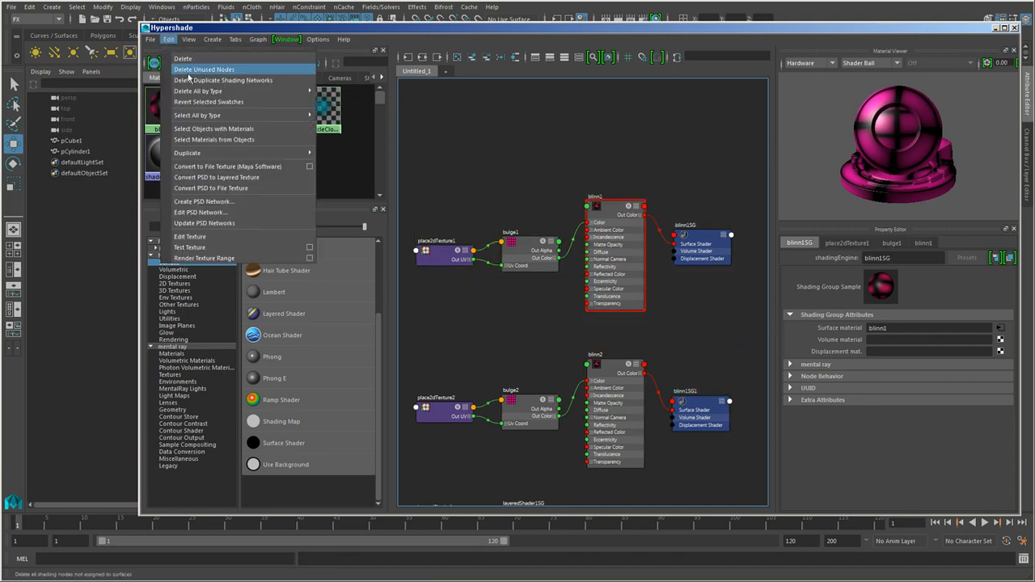
{"action": "mouse_move", "coordinate": [252, 155]}
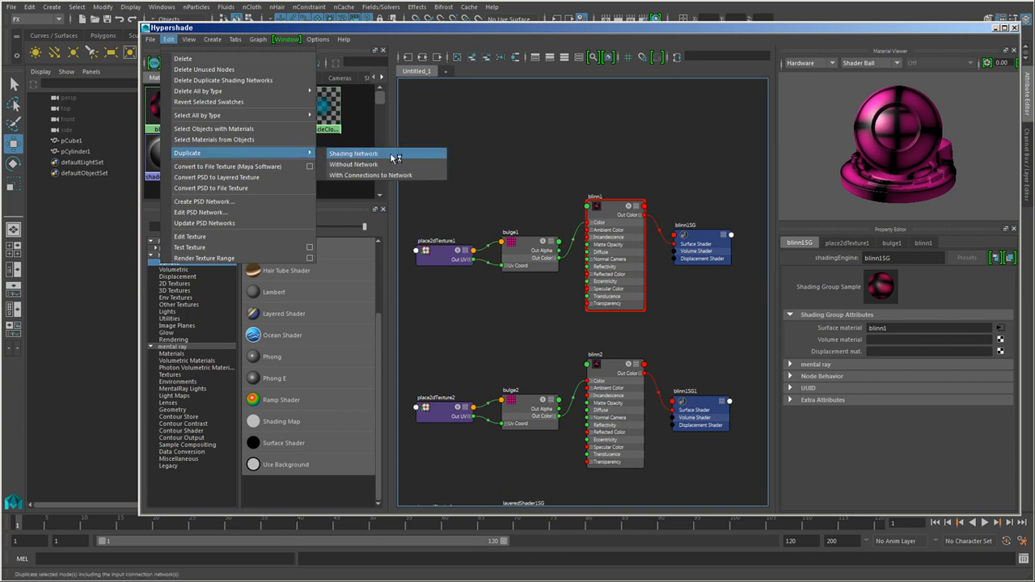
{"action": "left_click", "coordinate": [393, 155]}
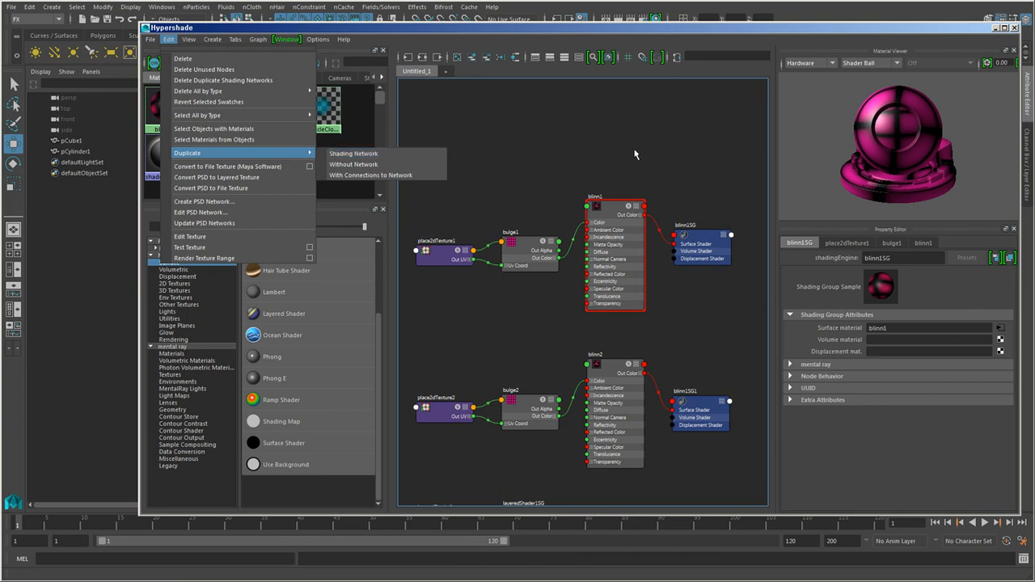
- Set the Color Gain of the bulge2 texture to golden yellow
{"action": "left_click", "coordinate": [520, 422]}
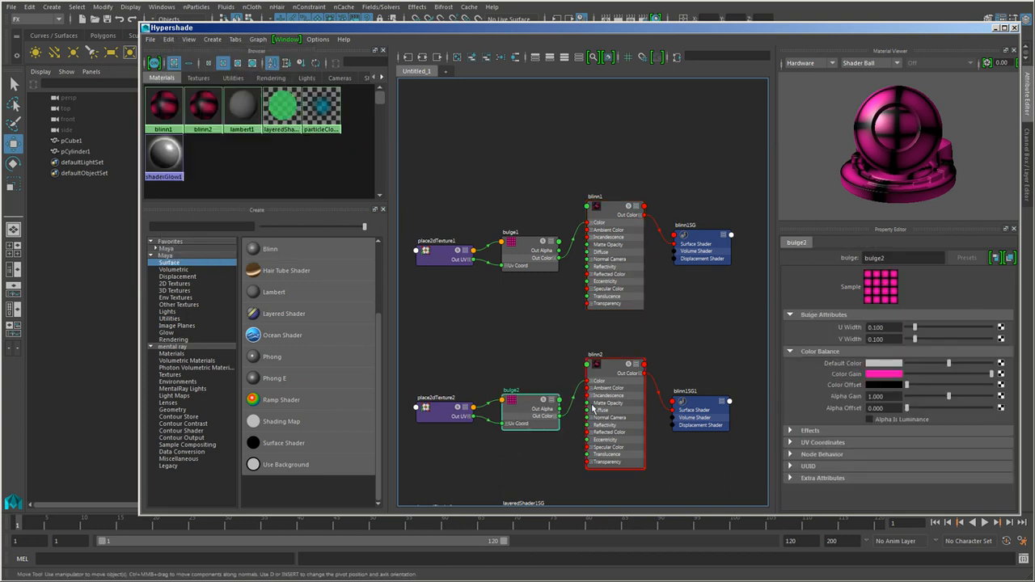
{"action": "left_click", "coordinate": [892, 378]}
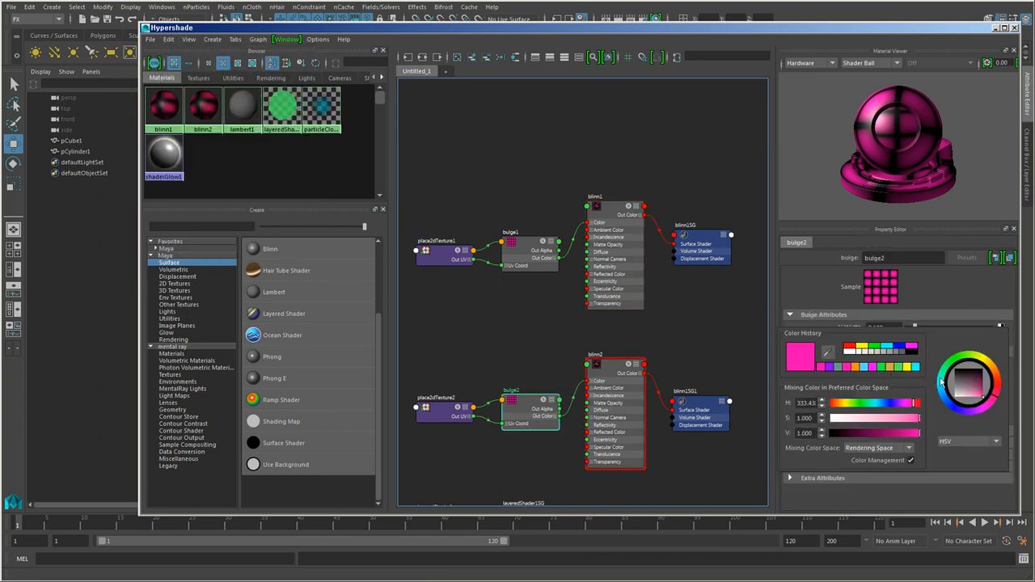
{"action": "left_click", "coordinate": [993, 366]}
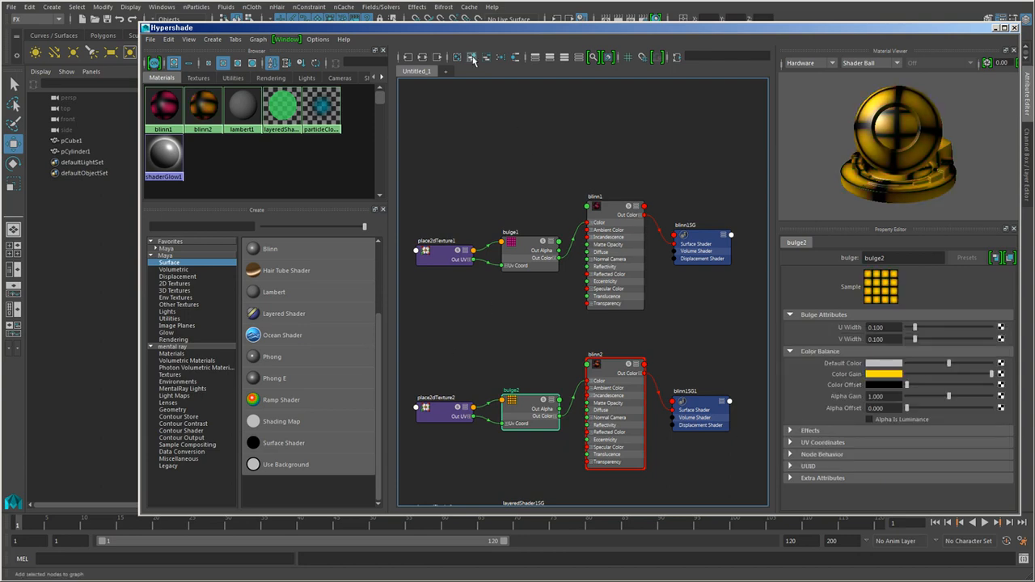
- Move the Hypershade aside, assign blinn2 to the cylinder pCylinder1, and turn on textured display in the viewport
{"action": "left_click_drag", "start_coordinate": [459, 28], "coordinate": [863, 46]}
{"action": "left_click", "coordinate": [382, 237]}
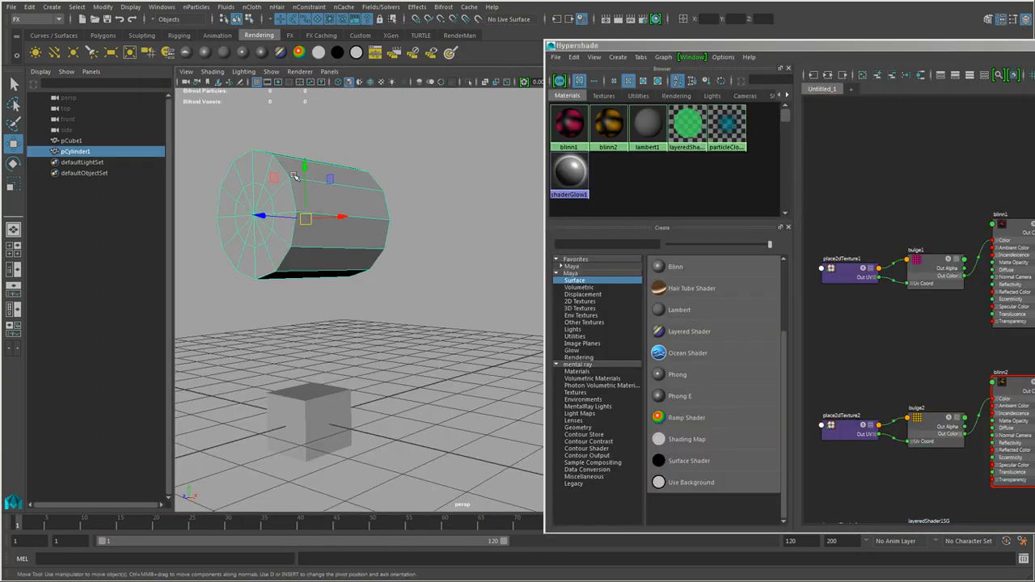
{"action": "right_click", "coordinate": [605, 136]}
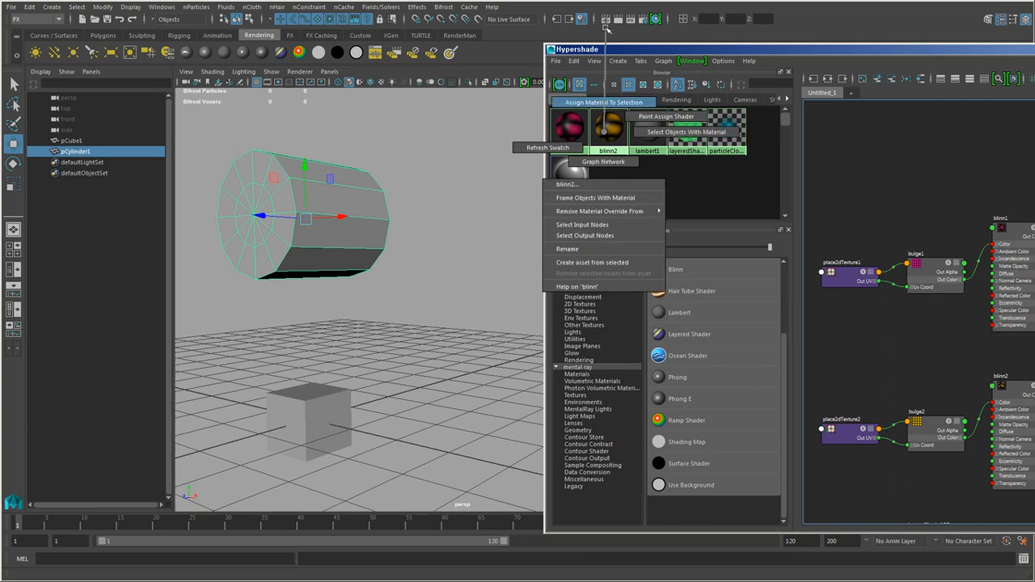
{"action": "left_click", "coordinate": [591, 198]}
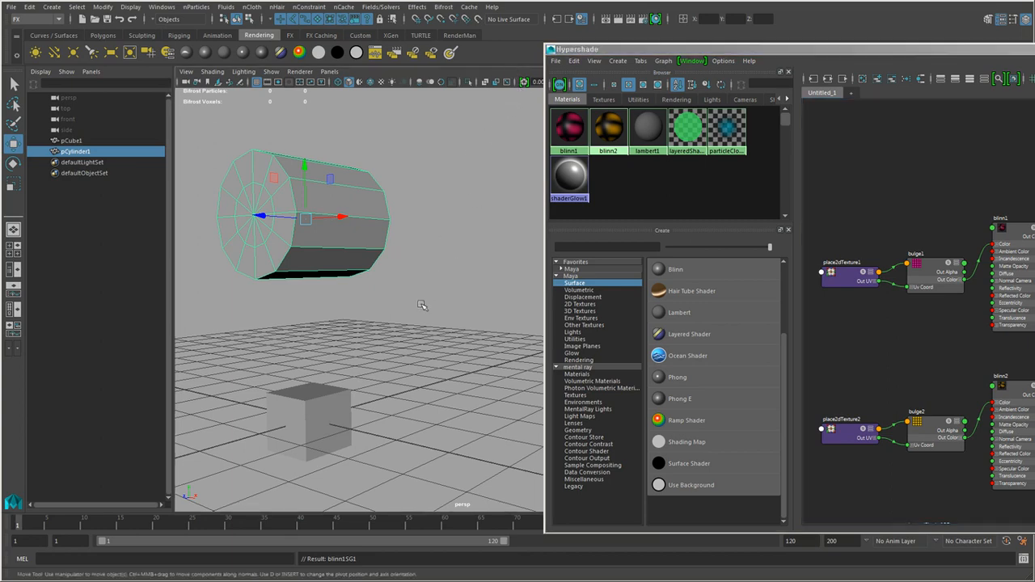
{"action": "key", "text": "6"}
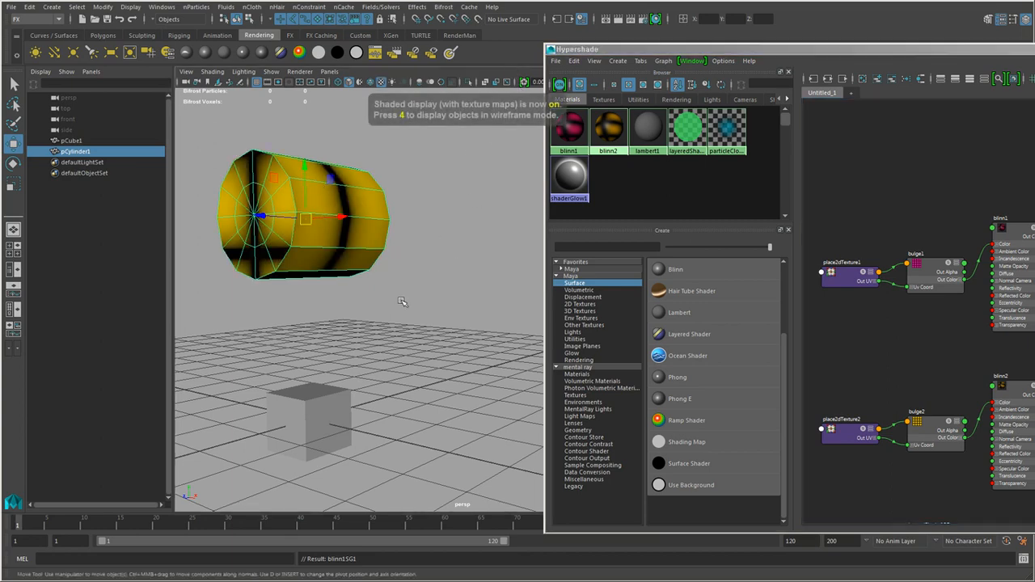
- Assign the blinn1 material to the cube pCube1 and view both textured objects from another angle
{"action": "left_click", "coordinate": [328, 436]}
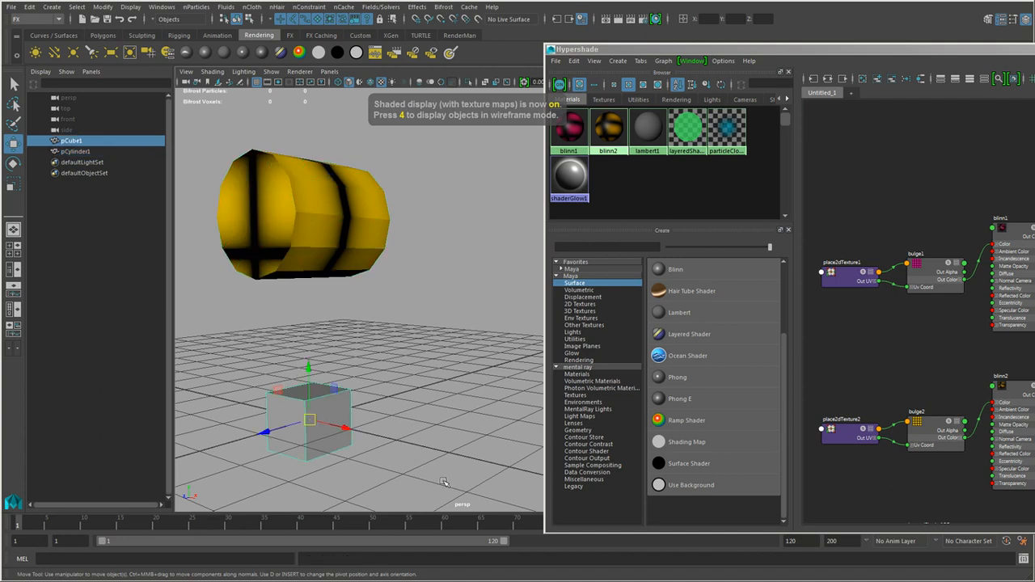
{"action": "right_click", "coordinate": [561, 132]}
{"action": "right_click_drag", "start_coordinate": [561, 132], "coordinate": [558, 104]}
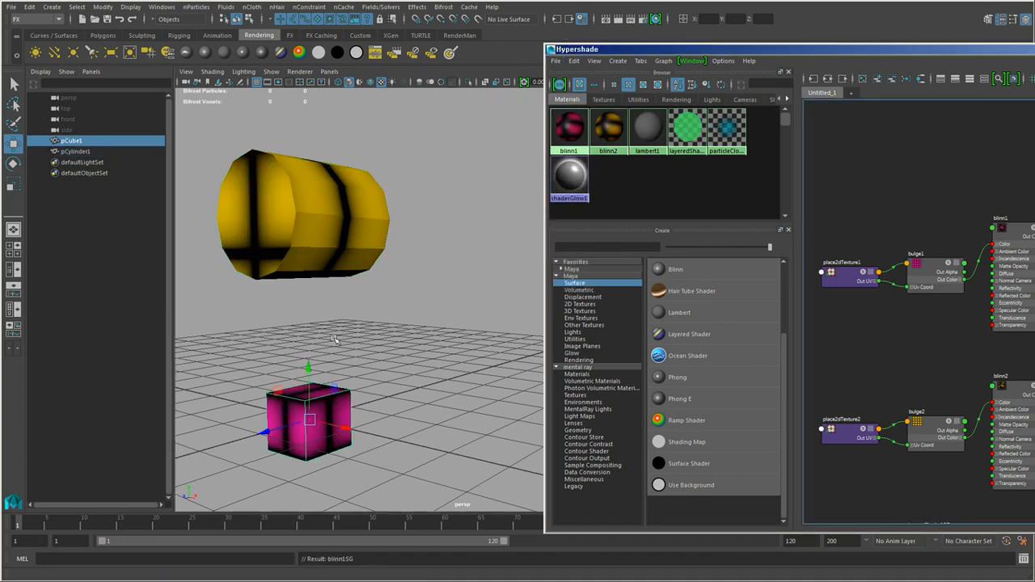
{"action": "left_click_drag", "start_coordinate": [418, 411], "coordinate": [352, 435], "text": "alt"}
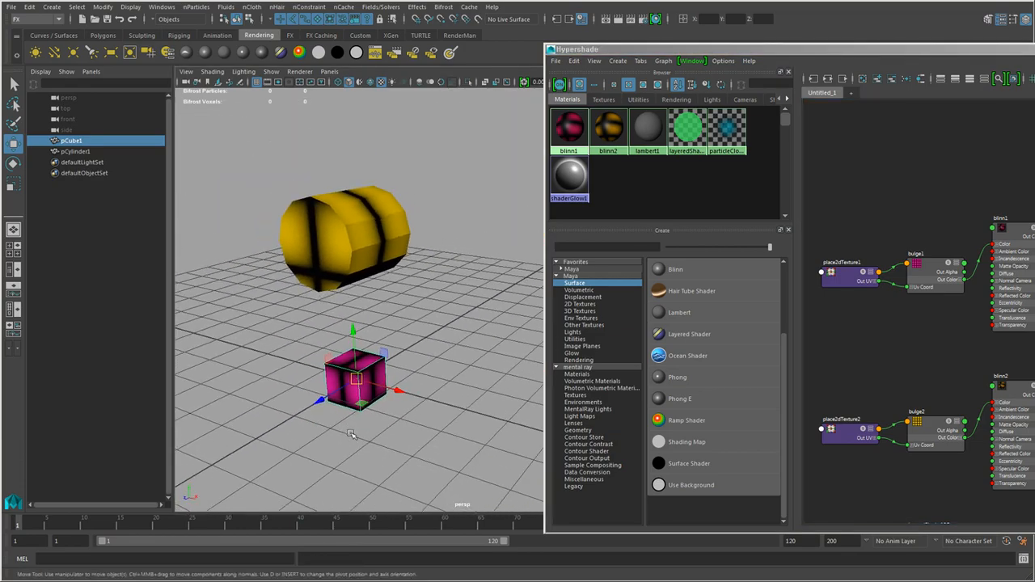
- Move the Hypershade window back over the viewport so its whole work area is visible
{"action": "left_click", "coordinate": [872, 54]}
{"action": "left_click_drag", "start_coordinate": [872, 55], "coordinate": [542, 36]}
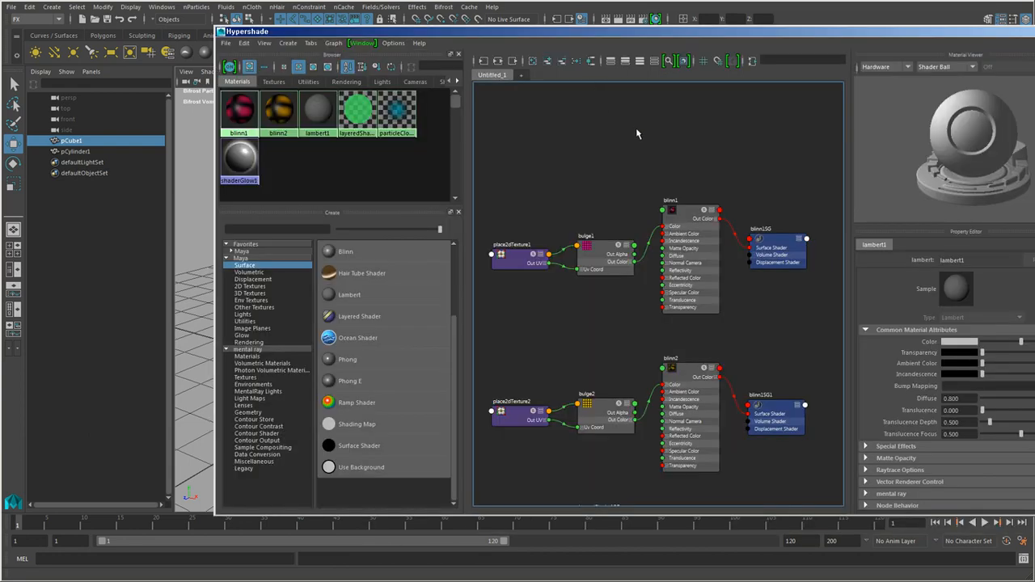
{"action": "left_click_drag", "start_coordinate": [709, 36], "coordinate": [641, 31]}
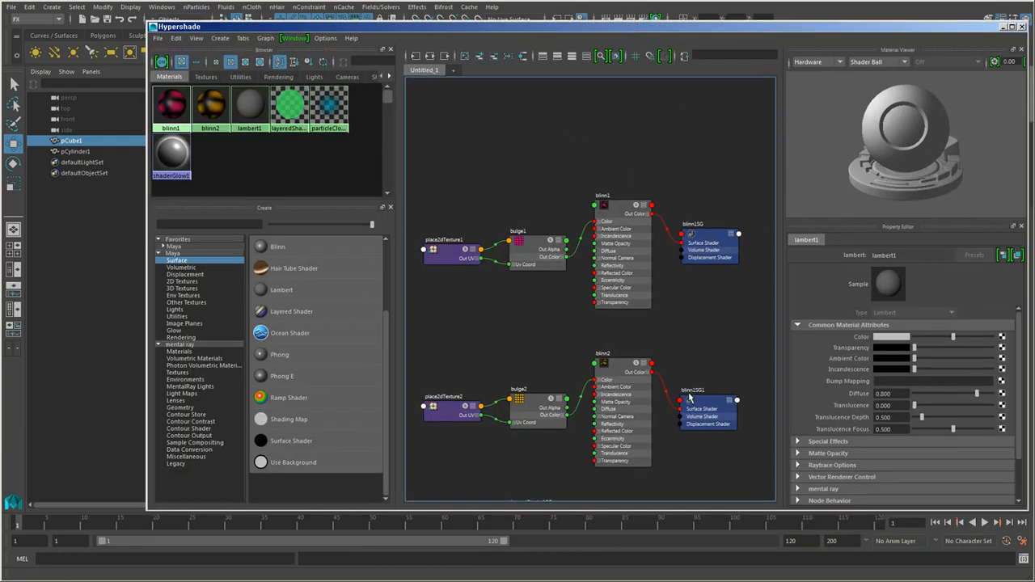
- Examine the blinn1 network's nodes and the available duplication options, with the bulge1 texture and place2dTexture1 selected
{"action": "left_click", "coordinate": [176, 38]}
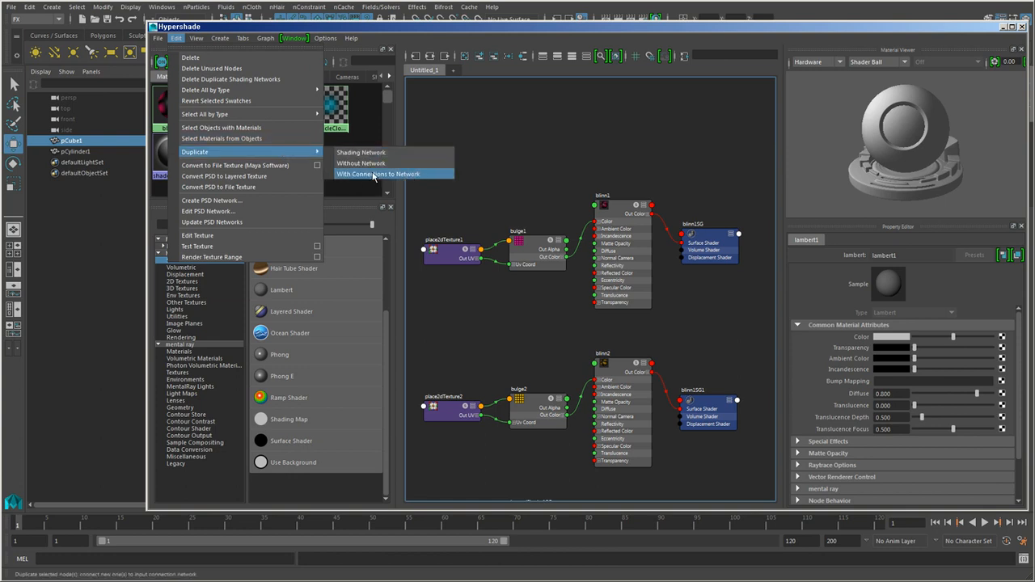
{"action": "left_click", "coordinate": [536, 137]}
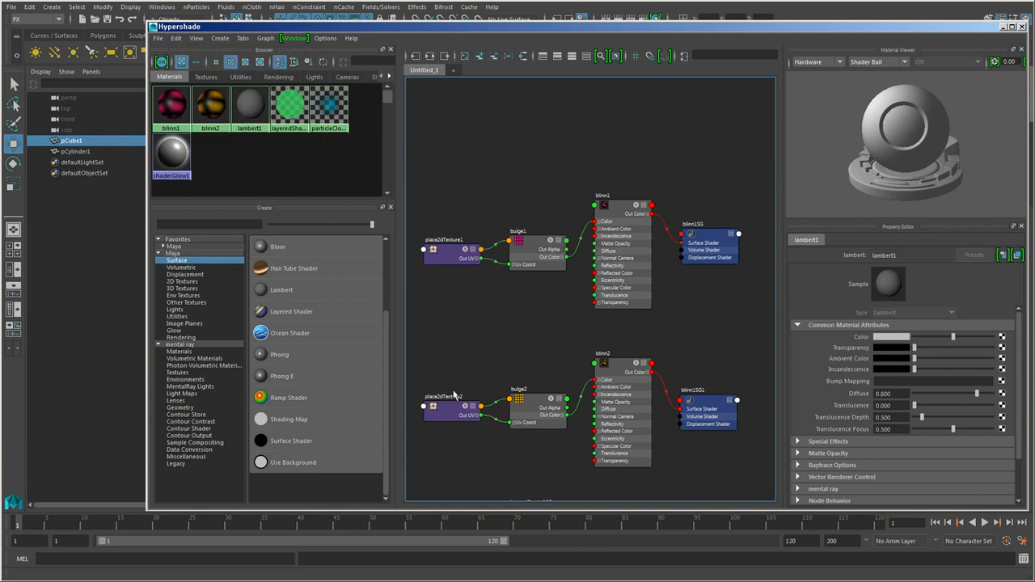
{"action": "left_click_drag", "start_coordinate": [417, 180], "coordinate": [766, 333]}
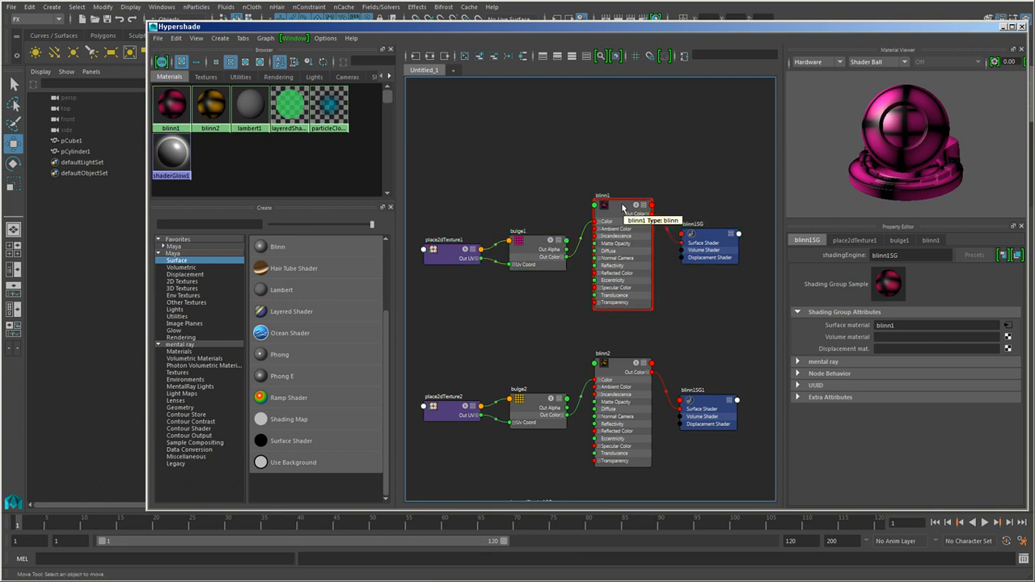
{"action": "left_click", "coordinate": [645, 275]}
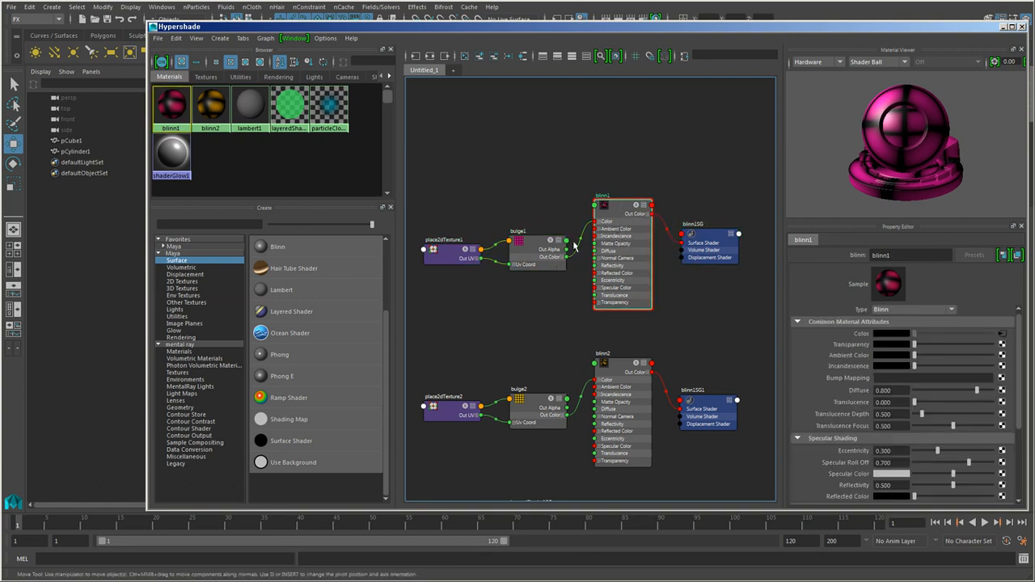
{"action": "left_click_drag", "start_coordinate": [429, 200], "coordinate": [557, 299]}
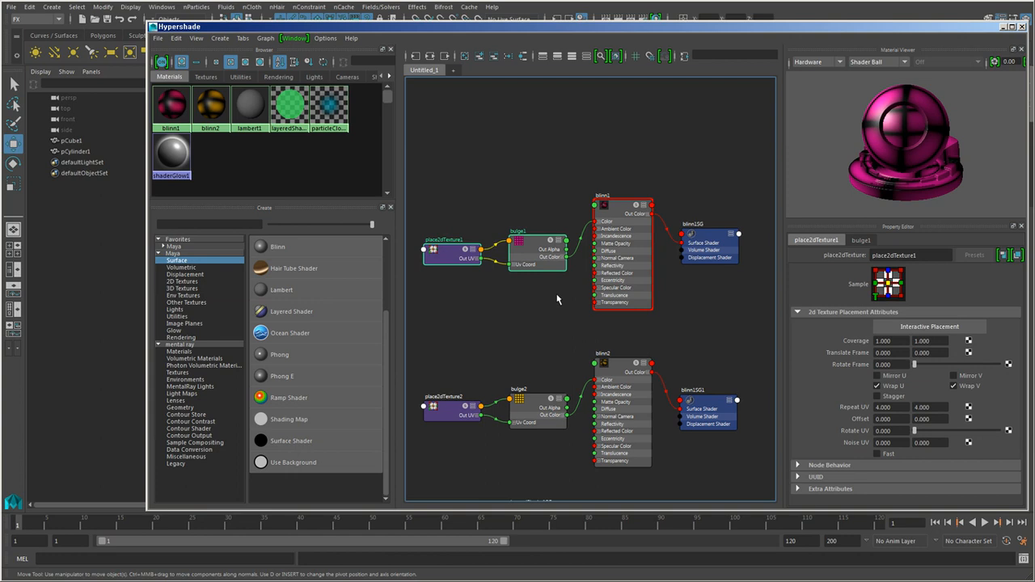
{"action": "left_click", "coordinate": [176, 38]}
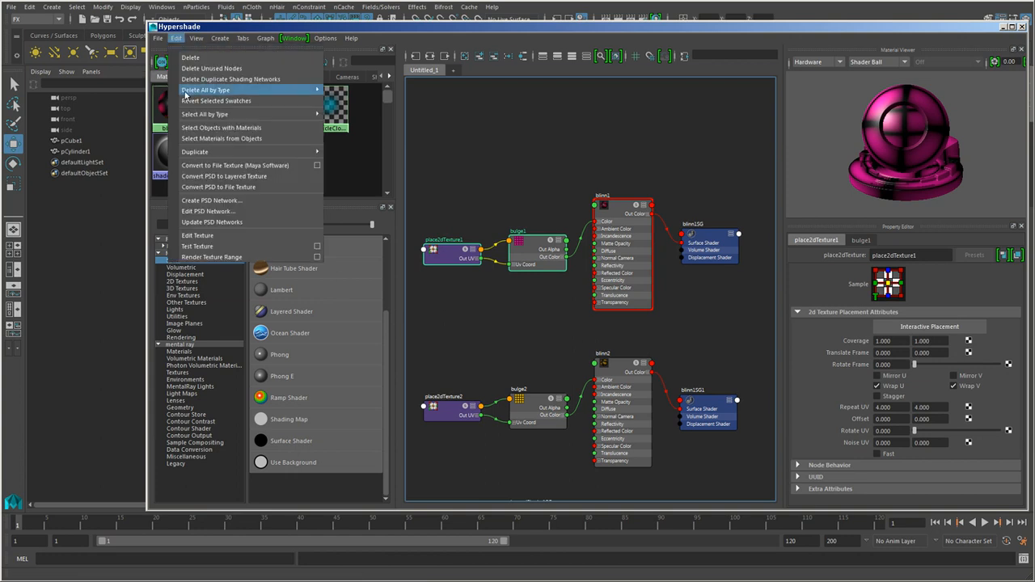
{"action": "mouse_move", "coordinate": [247, 153]}
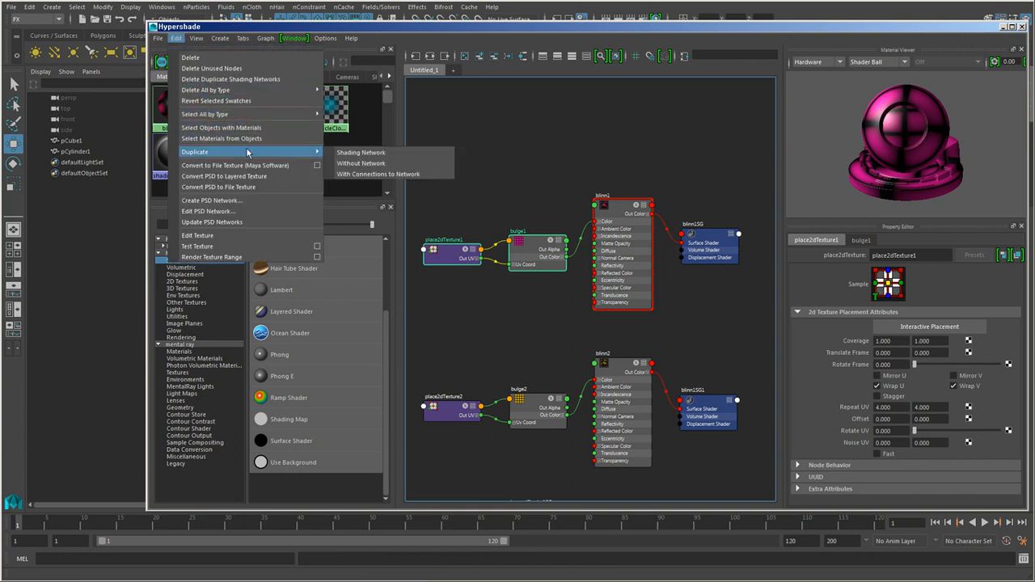
{"action": "left_click", "coordinate": [427, 175]}
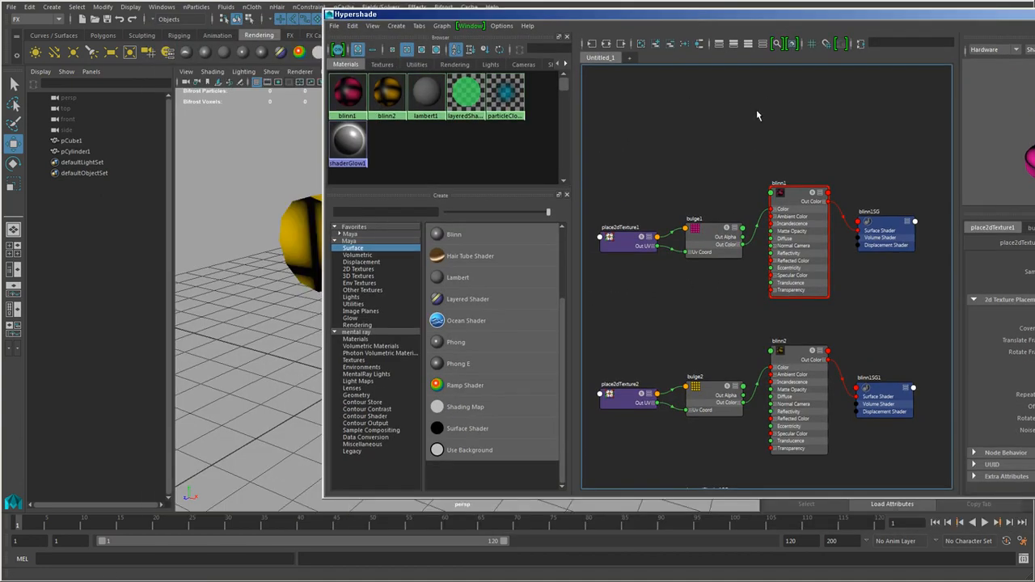
- Create a polygon sphere near the cube and enlarge the perspective view to frame the sphere, cube and cylinder
{"action": "middle_click_drag", "start_coordinate": [210, 291], "coordinate": [186, 384], "text": "alt"}
{"action": "left_click_drag", "start_coordinate": [186, 385], "coordinate": [335, 346], "text": "alt"}
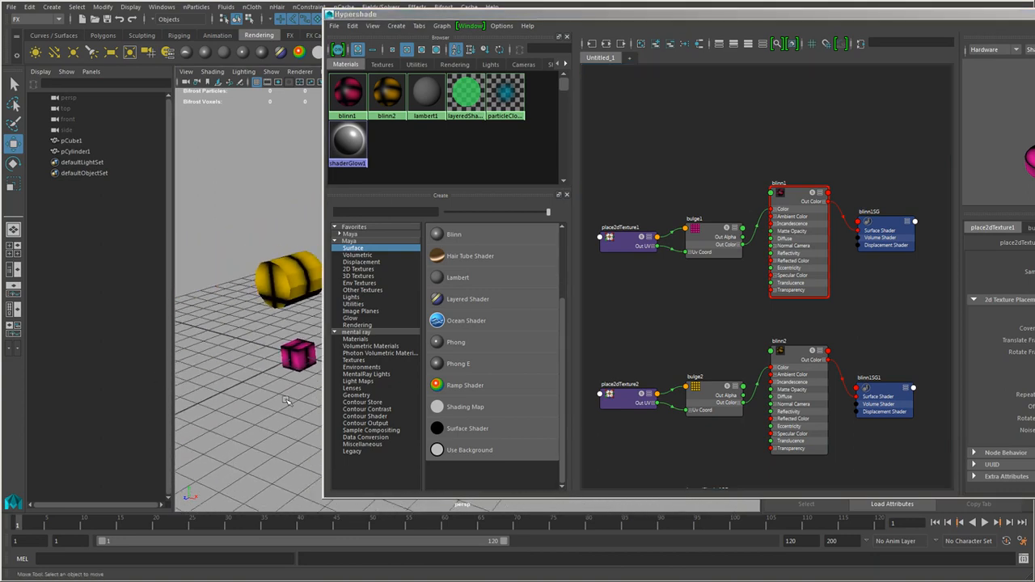
{"action": "middle_click_drag", "start_coordinate": [336, 345], "coordinate": [259, 341], "text": "alt"}
{"action": "right_click", "coordinate": [268, 206], "text": "shift"}
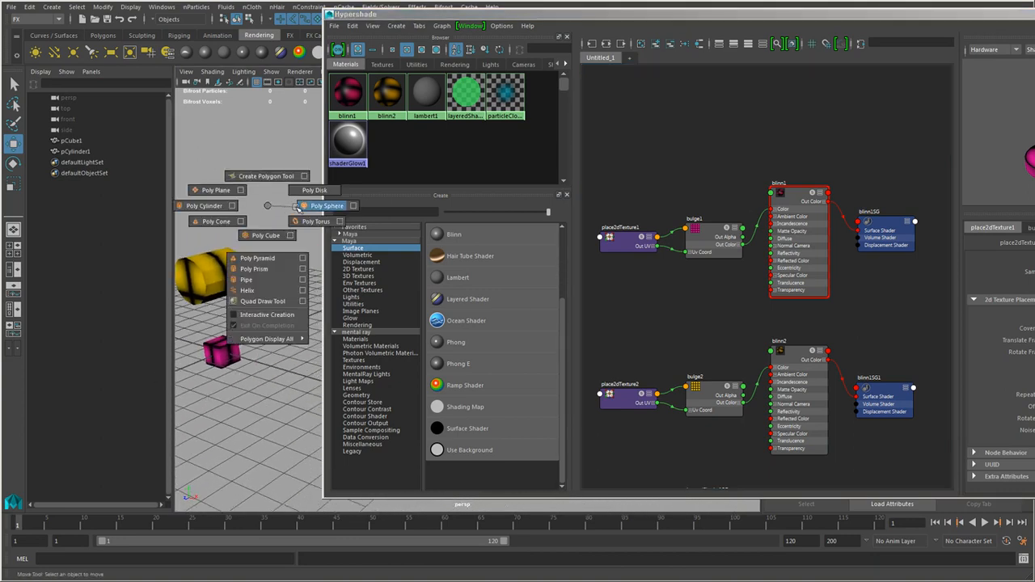
{"action": "left_click", "coordinate": [323, 206]}
{"action": "middle_click_drag", "start_coordinate": [262, 415], "coordinate": [263, 379], "text": "alt"}
{"action": "left_click", "coordinate": [15, 231]}
{"action": "left_click_drag", "start_coordinate": [153, 303], "coordinate": [167, 312], "text": "alt"}
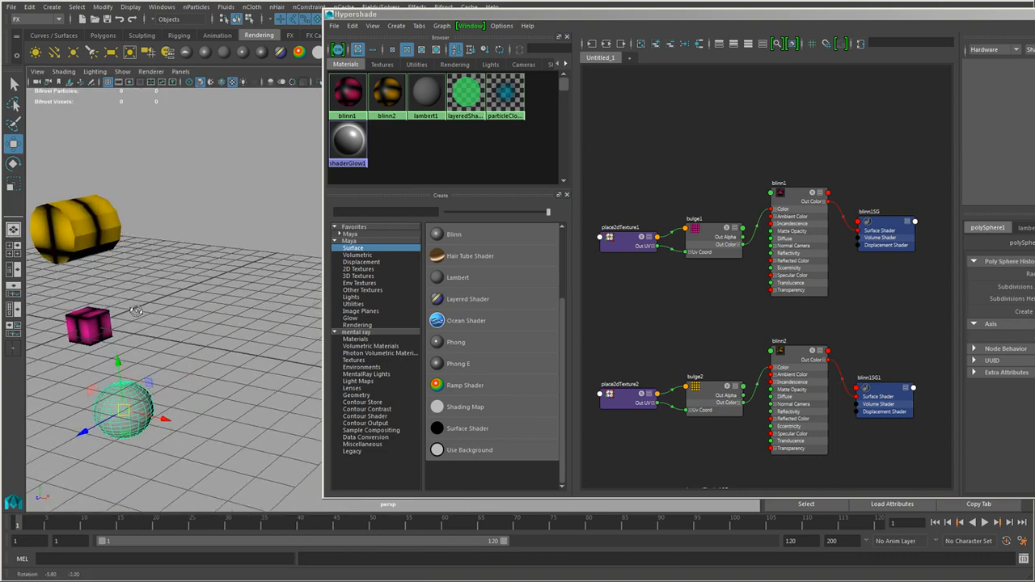
{"action": "middle_click_drag", "start_coordinate": [166, 312], "coordinate": [234, 287], "text": "alt"}
{"action": "right_click_drag", "start_coordinate": [235, 286], "coordinate": [246, 286], "text": "alt"}
{"action": "left_click", "coordinate": [747, 126]}
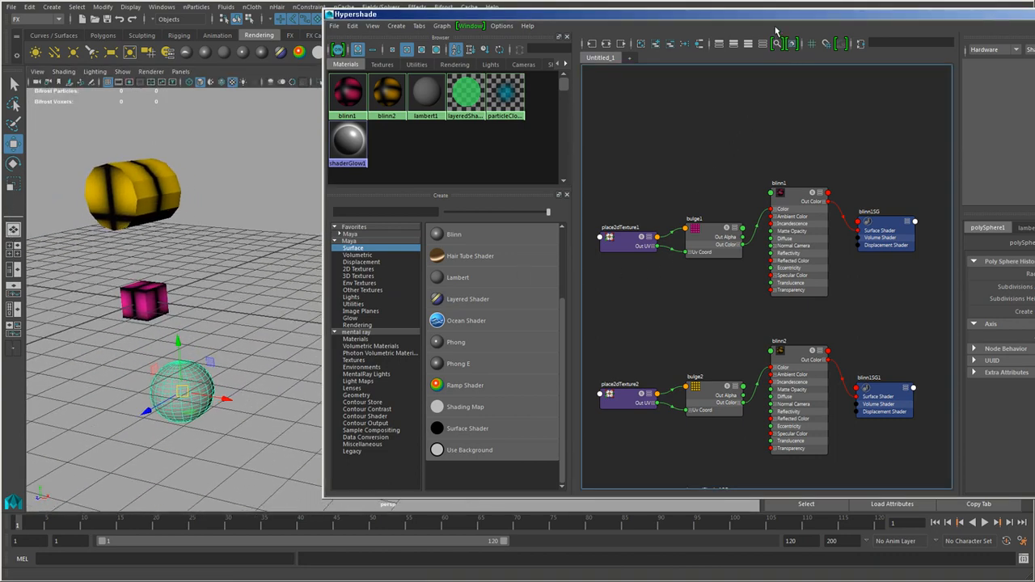
- Duplicate the blinn1 material with its connections to the existing network
{"action": "left_click_drag", "start_coordinate": [745, 17], "coordinate": [671, 13]}
{"action": "middle_click_drag", "start_coordinate": [654, 282], "coordinate": [654, 307], "text": "alt"}
{"action": "right_click_drag", "start_coordinate": [654, 307], "coordinate": [705, 331], "text": "alt"}
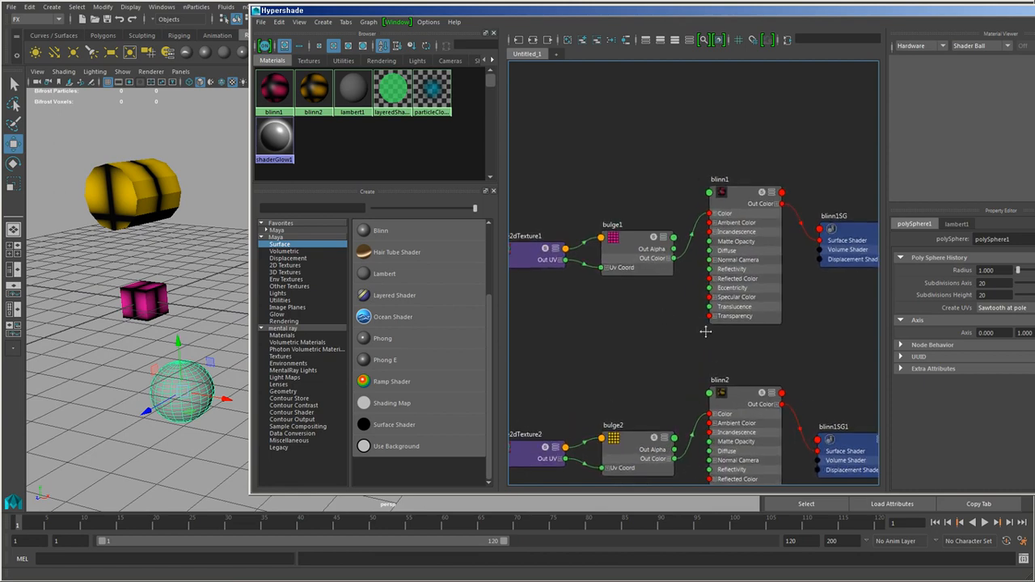
{"action": "left_click", "coordinate": [741, 204]}
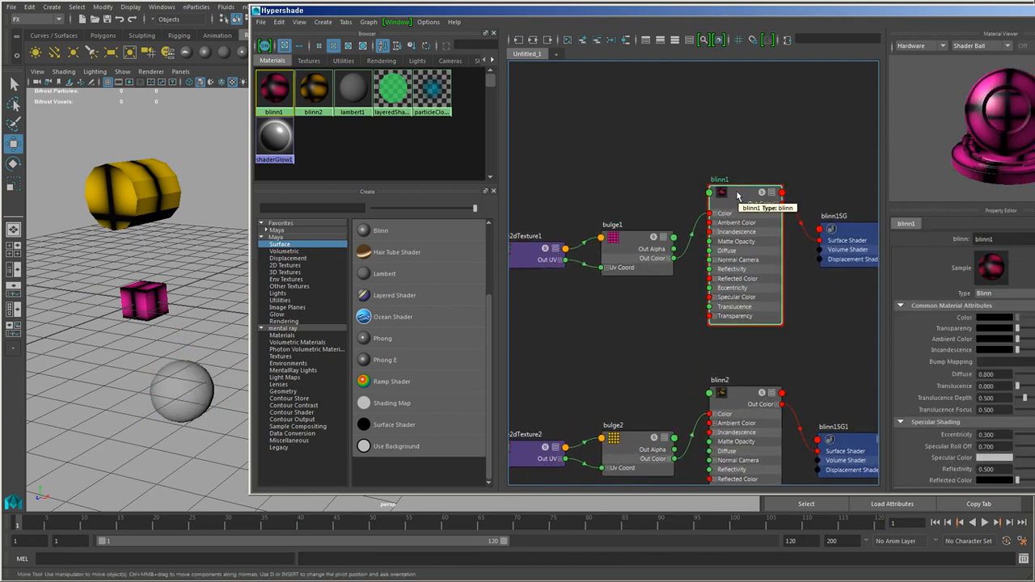
{"action": "left_click", "coordinate": [279, 22]}
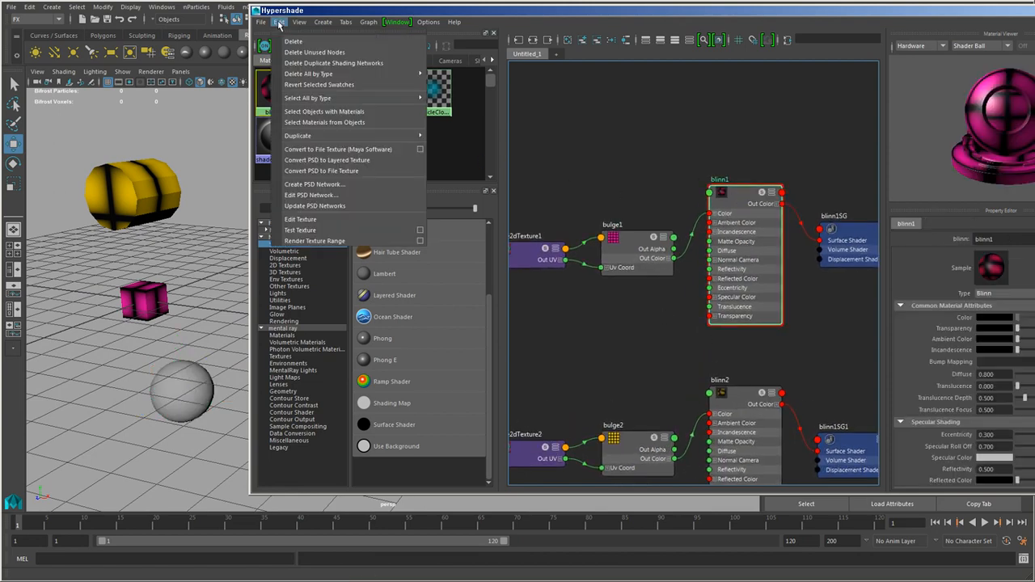
{"action": "mouse_move", "coordinate": [413, 136]}
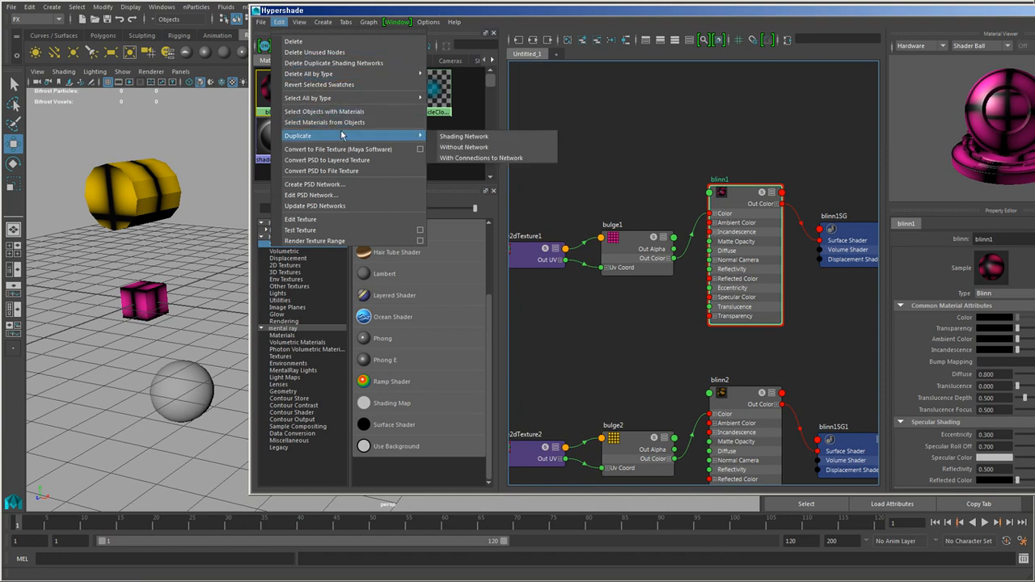
{"action": "left_click", "coordinate": [526, 157]}
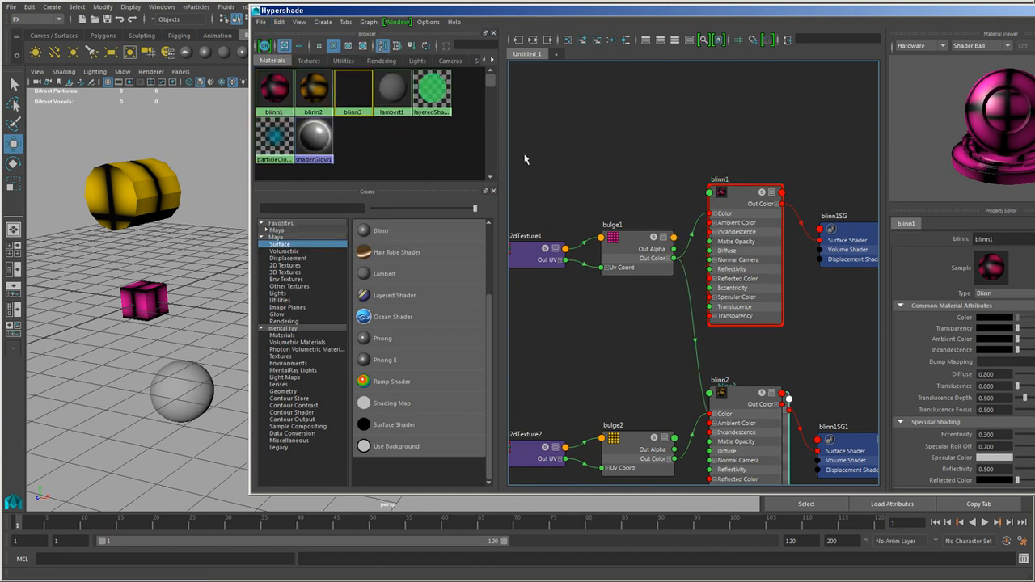
- Separate the overlapping blinn2 and blinn3 nodes and place blinn3 above blinn1 in the work area
{"action": "middle_click_drag", "start_coordinate": [754, 335], "coordinate": [726, 248], "text": "alt"}
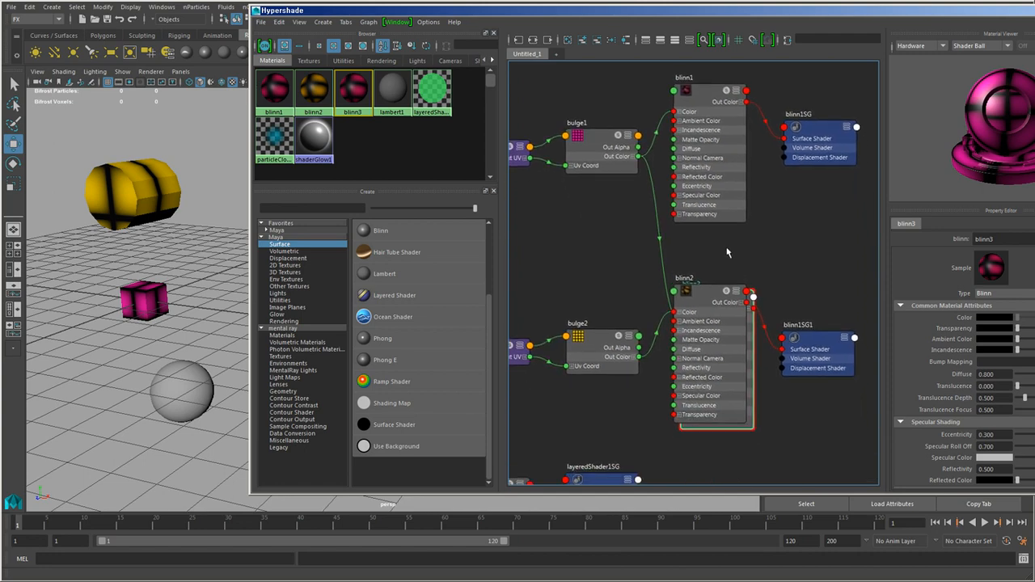
{"action": "left_click_drag", "start_coordinate": [713, 314], "coordinate": [708, 443]}
{"action": "middle_click_drag", "start_coordinate": [738, 301], "coordinate": [753, 406], "text": "alt"}
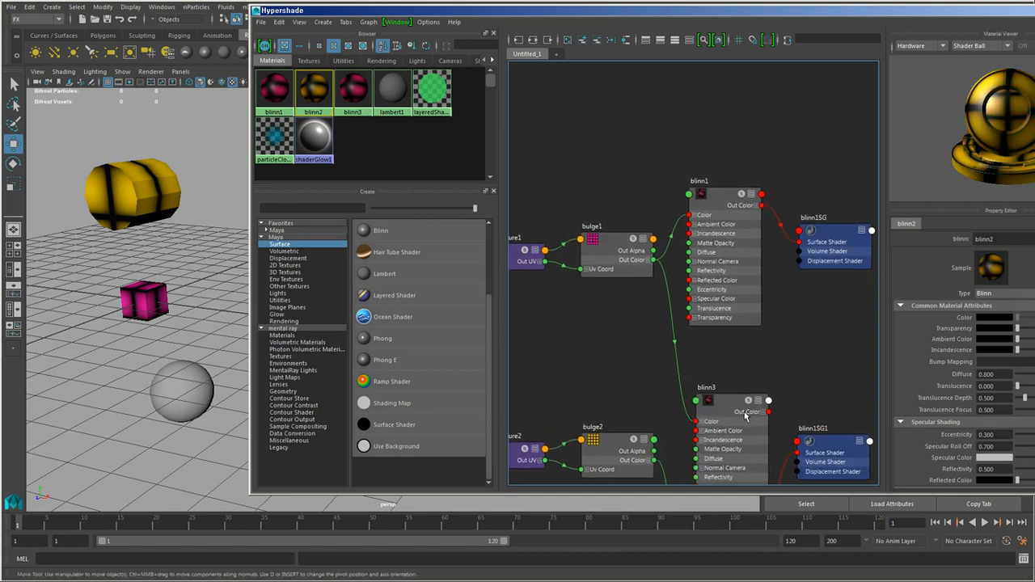
{"action": "left_click_drag", "start_coordinate": [733, 412], "coordinate": [705, 69]}
{"action": "middle_click_drag", "start_coordinate": [718, 212], "coordinate": [691, 350], "text": "alt"}
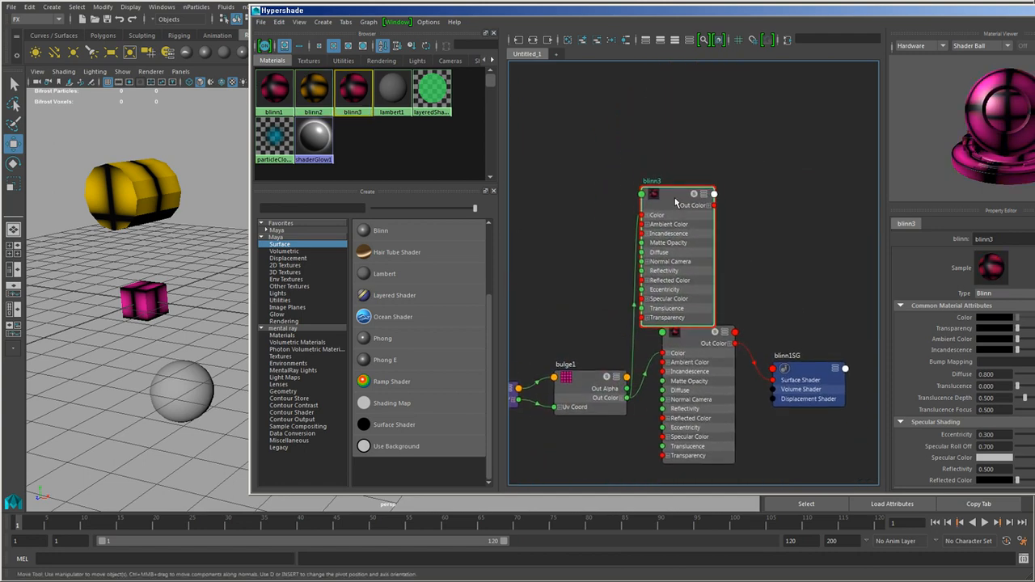
{"action": "left_click_drag", "start_coordinate": [677, 199], "coordinate": [711, 138]}
{"action": "right_click_drag", "start_coordinate": [634, 259], "coordinate": [667, 283], "text": "alt"}
{"action": "middle_click_drag", "start_coordinate": [667, 283], "coordinate": [706, 266], "text": "alt"}
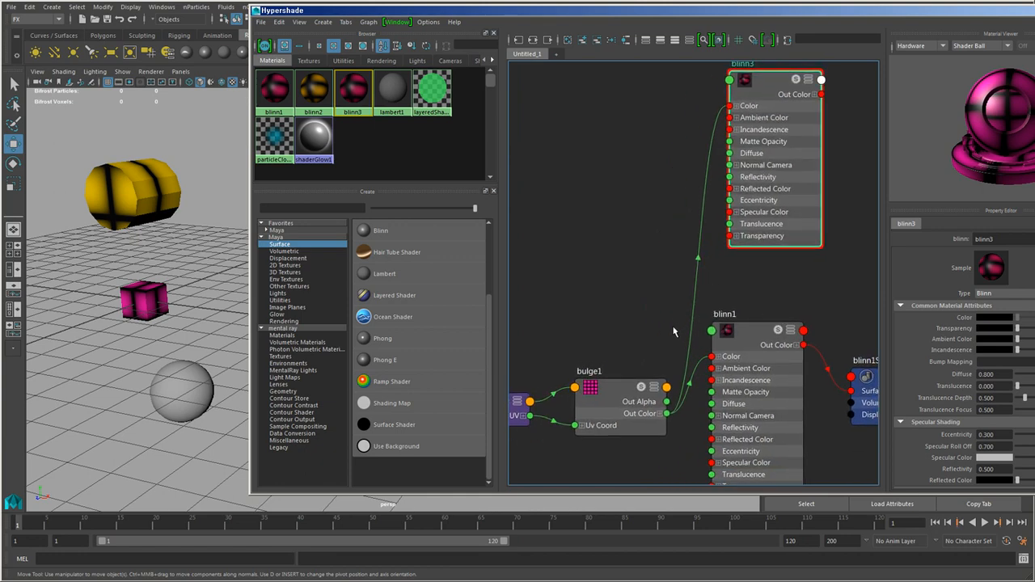
- Move the blinn2 node back up between bulge2 and the blinn1SG1 shading group
{"action": "middle_click_drag", "start_coordinate": [675, 331], "coordinate": [725, 278], "text": "alt"}
{"action": "right_click_drag", "start_coordinate": [725, 278], "coordinate": [621, 356], "text": "alt"}
{"action": "middle_click_drag", "start_coordinate": [627, 371], "coordinate": [617, 310], "text": "alt"}
{"action": "middle_click_drag", "start_coordinate": [696, 314], "coordinate": [681, 260], "text": "alt"}
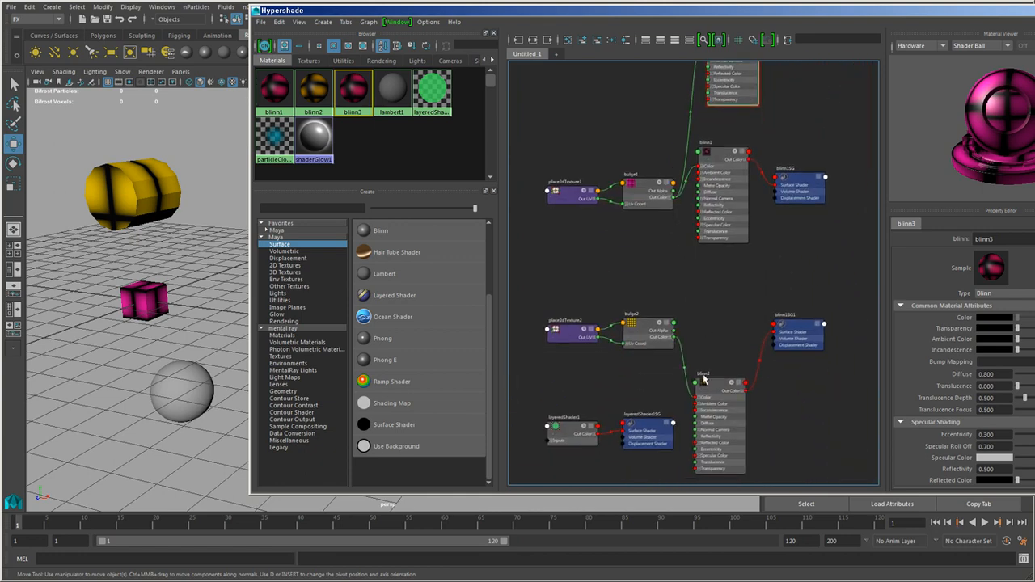
{"action": "left_click_drag", "start_coordinate": [720, 401], "coordinate": [737, 336]}
{"action": "middle_click_drag", "start_coordinate": [648, 260], "coordinate": [656, 304], "text": "alt"}
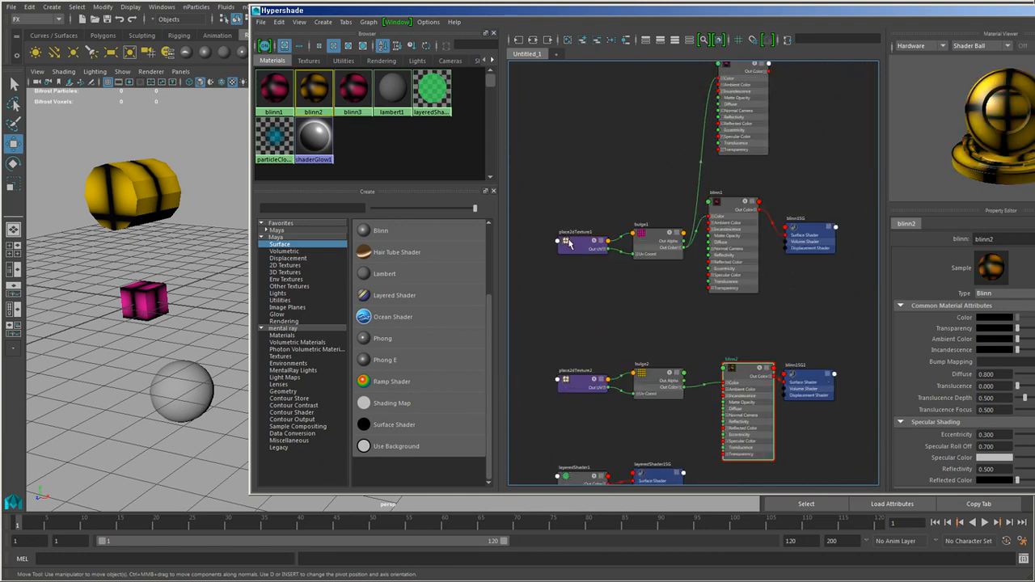
- Examine how the bulge1 texture and place2dTexture1 connect to the blinn1 and blinn3 materials
{"action": "left_click_drag", "start_coordinate": [537, 181], "coordinate": [687, 289]}
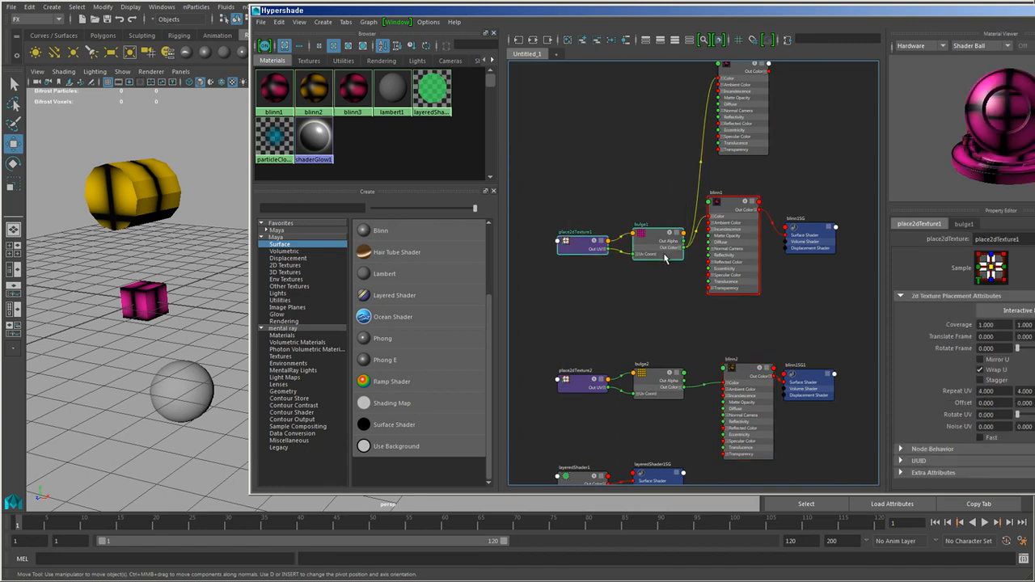
{"action": "middle_click_drag", "start_coordinate": [661, 280], "coordinate": [609, 349], "text": "alt"}
{"action": "right_click_drag", "start_coordinate": [629, 320], "coordinate": [686, 318], "text": "alt"}
{"action": "left_click", "coordinate": [690, 276]}
{"action": "middle_click_drag", "start_coordinate": [680, 238], "coordinate": [712, 313], "text": "alt"}
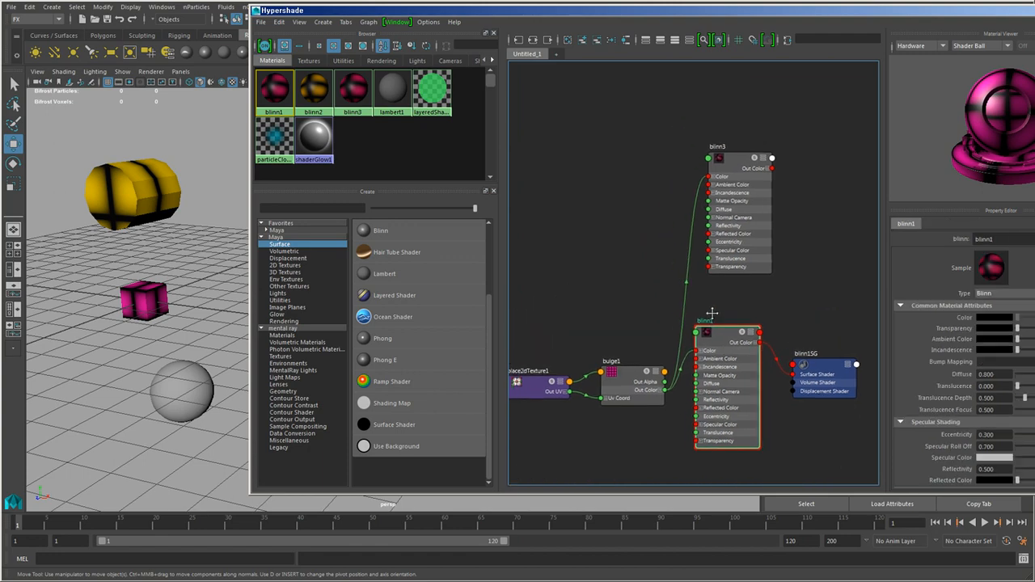
{"action": "left_click_drag", "start_coordinate": [727, 167], "coordinate": [726, 186]}
{"action": "right_click_drag", "start_coordinate": [640, 294], "coordinate": [702, 329], "text": "alt"}
{"action": "middle_click_drag", "start_coordinate": [704, 330], "coordinate": [696, 322], "text": "alt"}
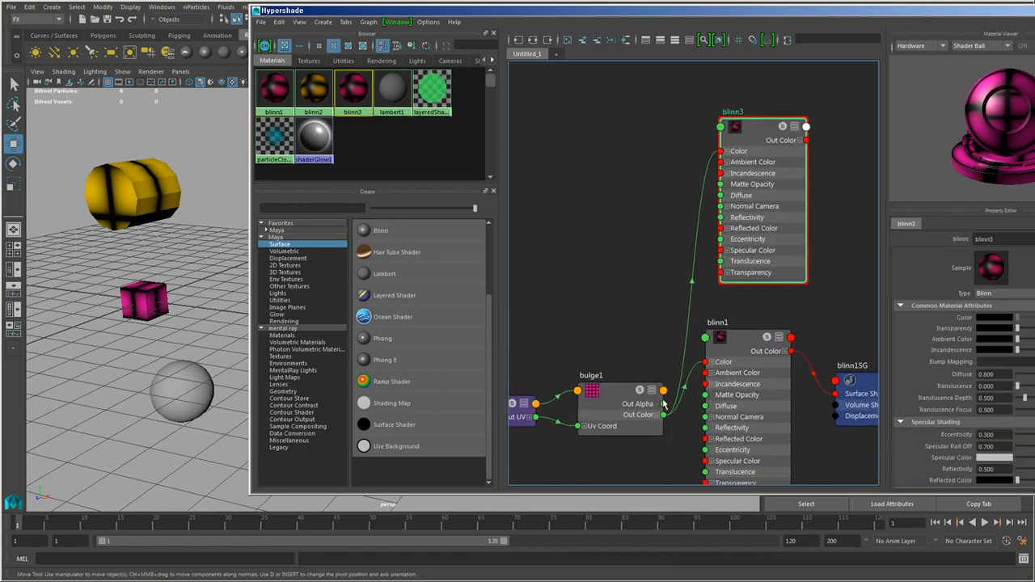
{"action": "left_click_drag", "start_coordinate": [662, 404], "coordinate": [723, 154]}
{"action": "right_click_drag", "start_coordinate": [792, 303], "coordinate": [680, 323], "text": "alt"}
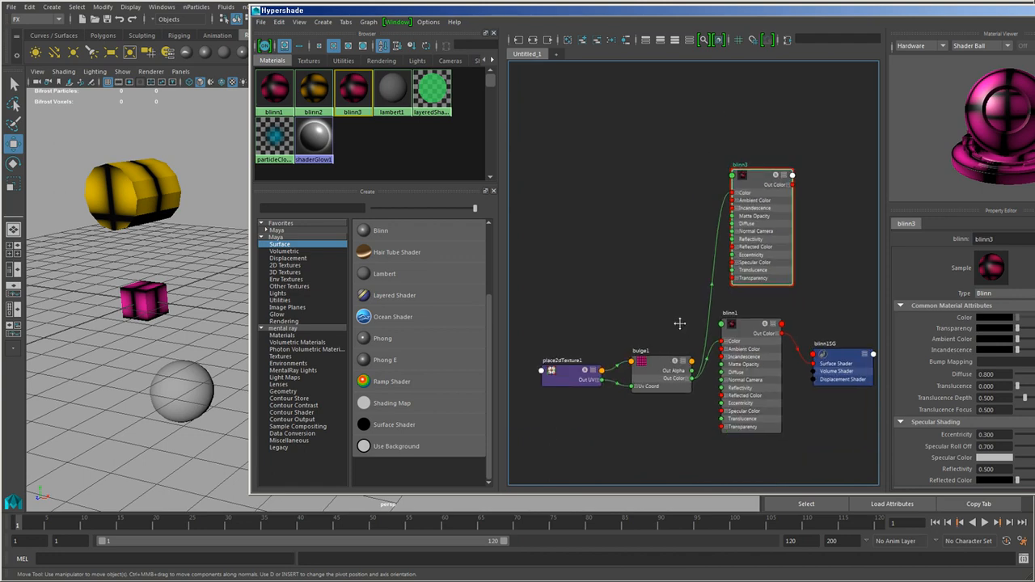
{"action": "middle_click_drag", "start_coordinate": [679, 323], "coordinate": [619, 262], "text": "alt"}
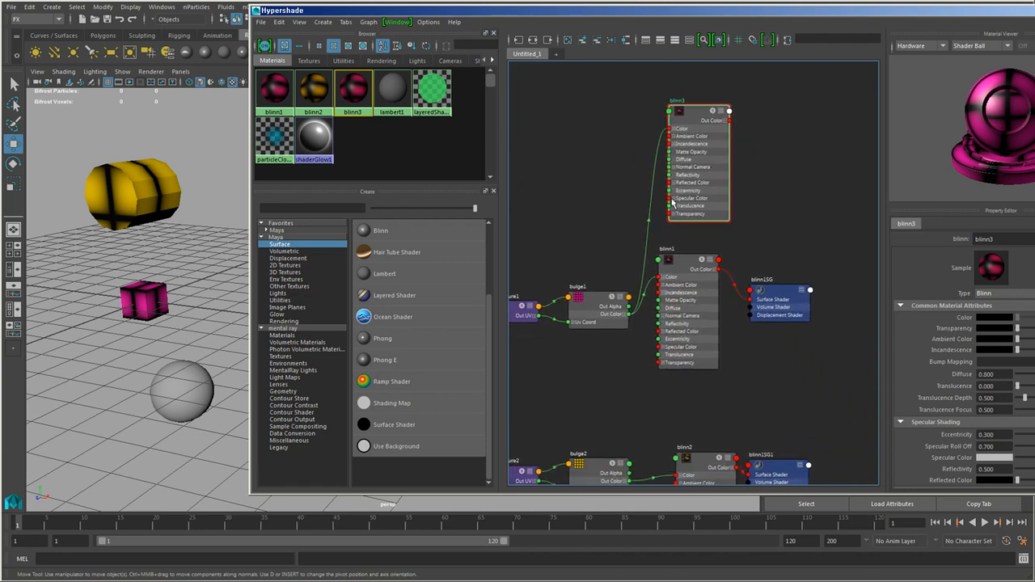
{"action": "middle_click_drag", "start_coordinate": [732, 260], "coordinate": [719, 276], "text": "alt"}
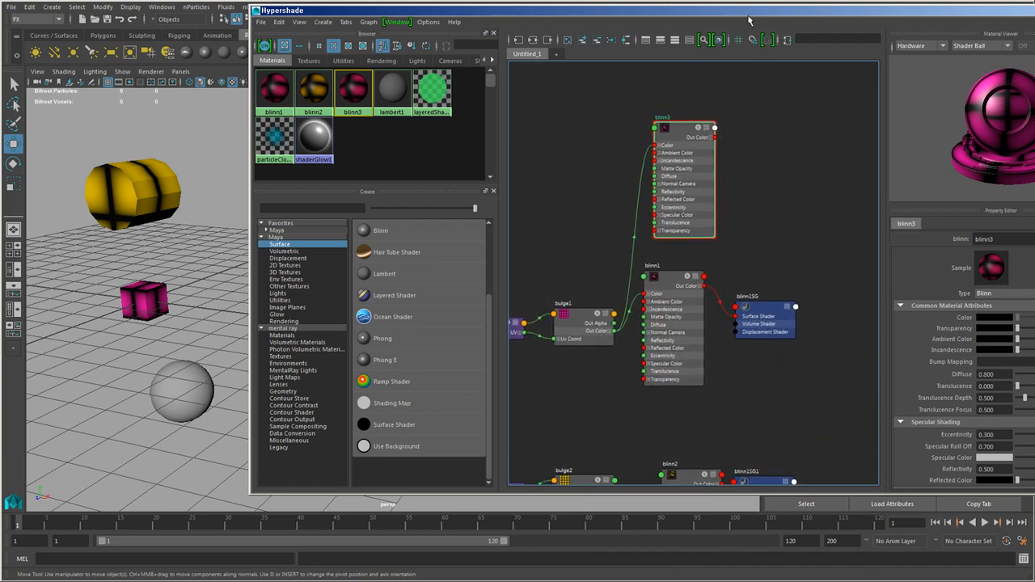
- Bring the Property Editor into view and raise the Transparency of blinn3 to a light grey
{"action": "left_click_drag", "start_coordinate": [742, 13], "coordinate": [672, 14]}
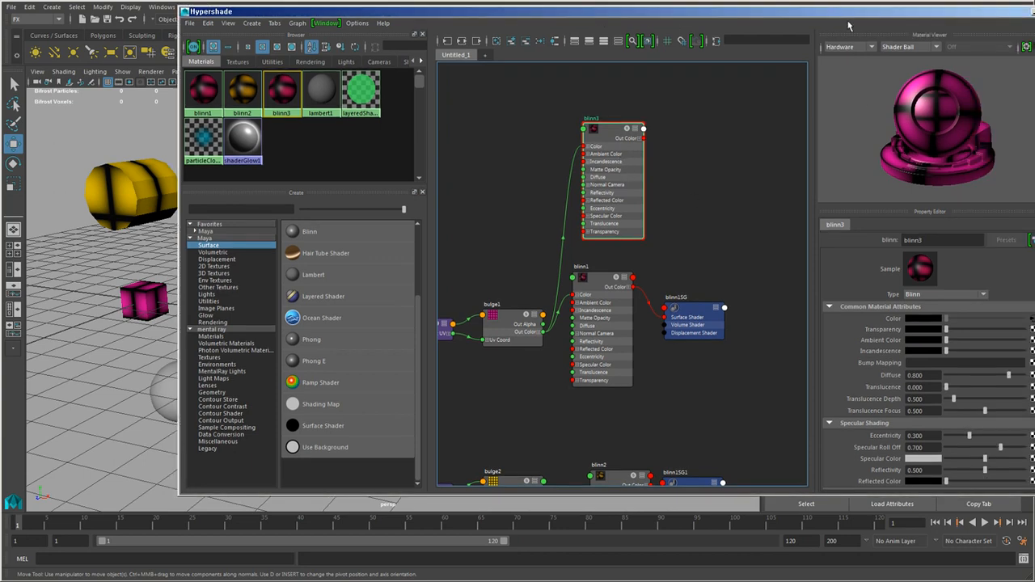
{"action": "left_click_drag", "start_coordinate": [845, 13], "coordinate": [757, 21]}
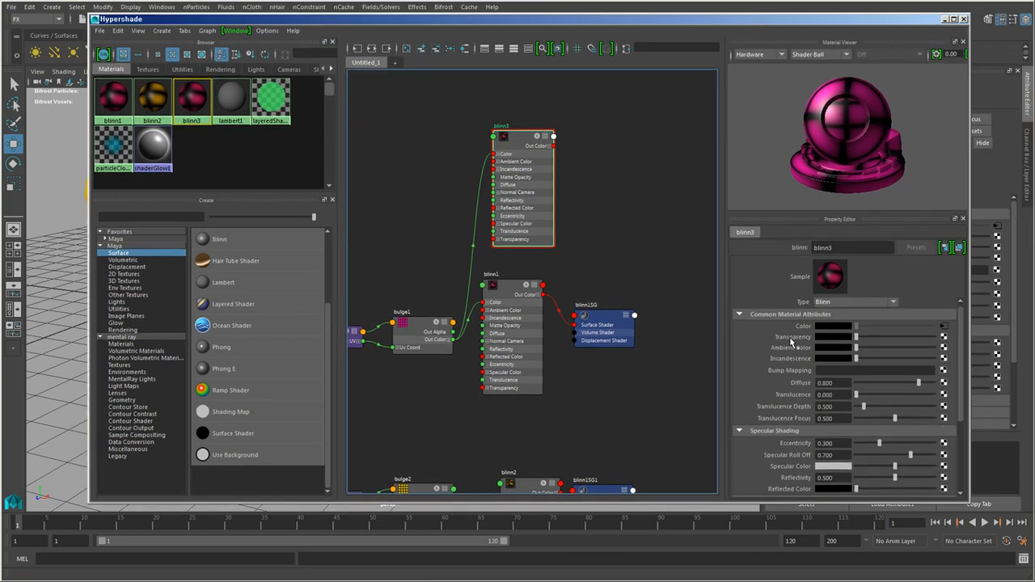
{"action": "left_click", "coordinate": [870, 339]}
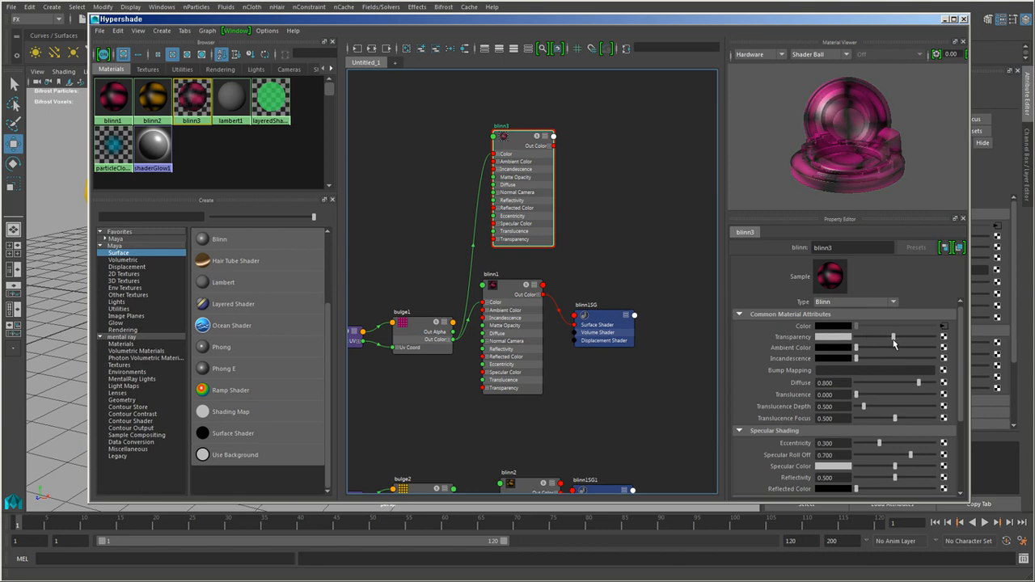
{"action": "left_click_drag", "start_coordinate": [871, 339], "coordinate": [900, 338]}
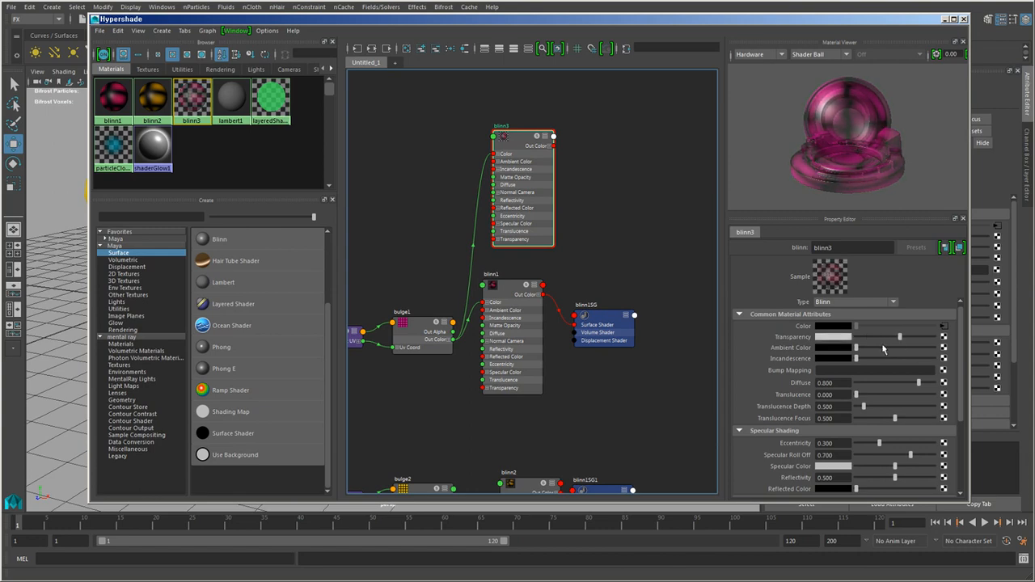
- Move the Hypershade window aside to expose the viewport and assign the blinn3 material to the sphere
{"action": "left_click_drag", "start_coordinate": [546, 22], "coordinate": [871, 28]}
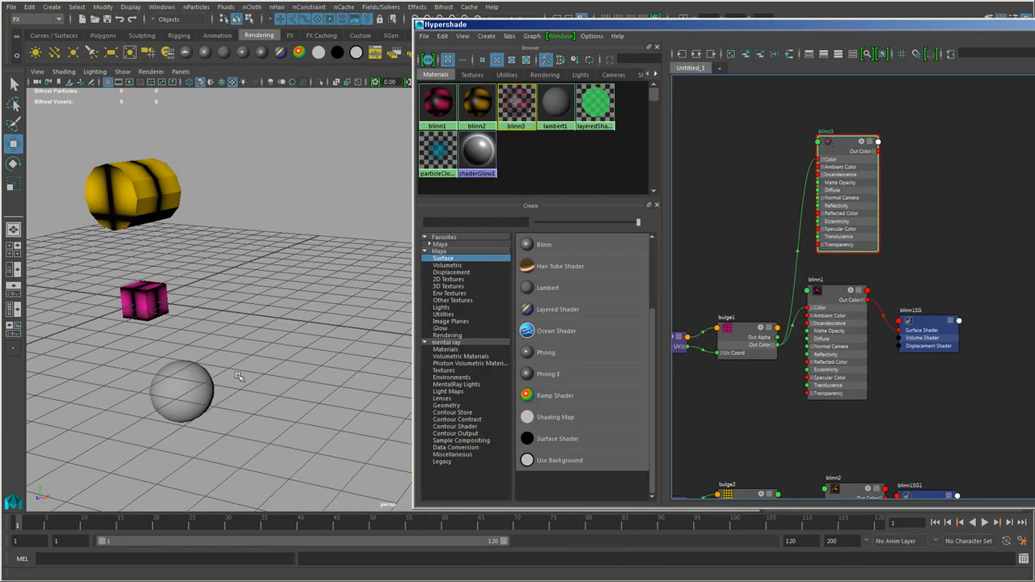
{"action": "left_click", "coordinate": [193, 369]}
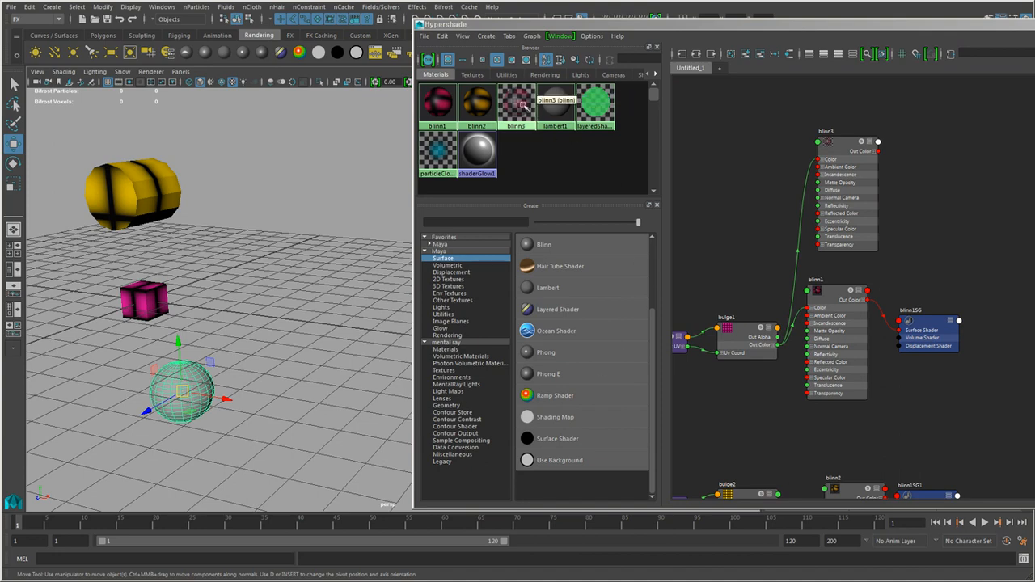
{"action": "right_click_drag", "start_coordinate": [512, 98], "coordinate": [496, 12]}
{"action": "left_click", "coordinate": [273, 417]}
{"action": "left_click_drag", "start_coordinate": [193, 450], "coordinate": [241, 421], "text": "alt"}
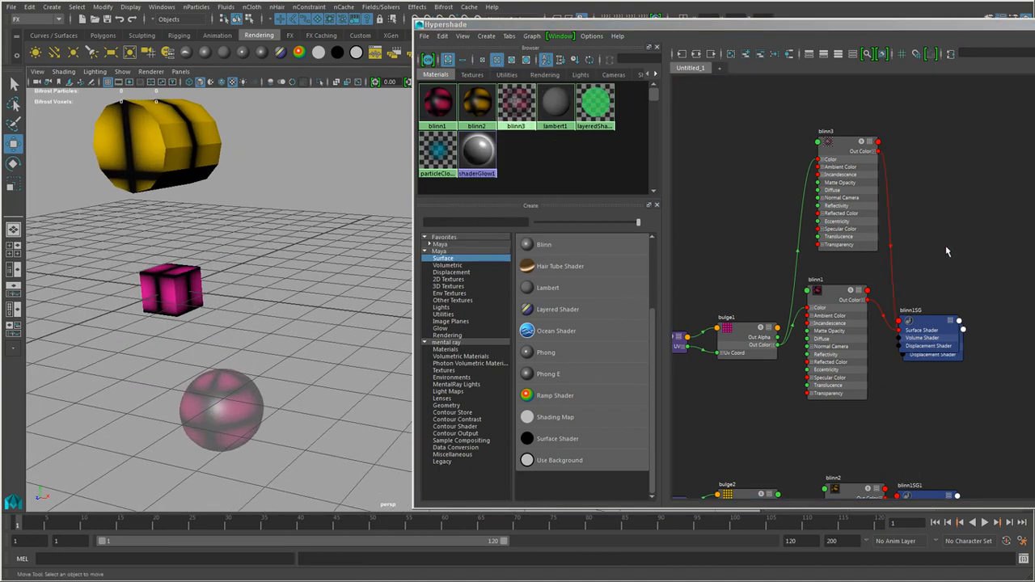
- Bring Hypershade back over the viewport and separate the overlapping nodes, placing blinn3SG beside blinn3 and moving blinn1 lower in the work area
{"action": "left_click_drag", "start_coordinate": [846, 25], "coordinate": [604, 17]}
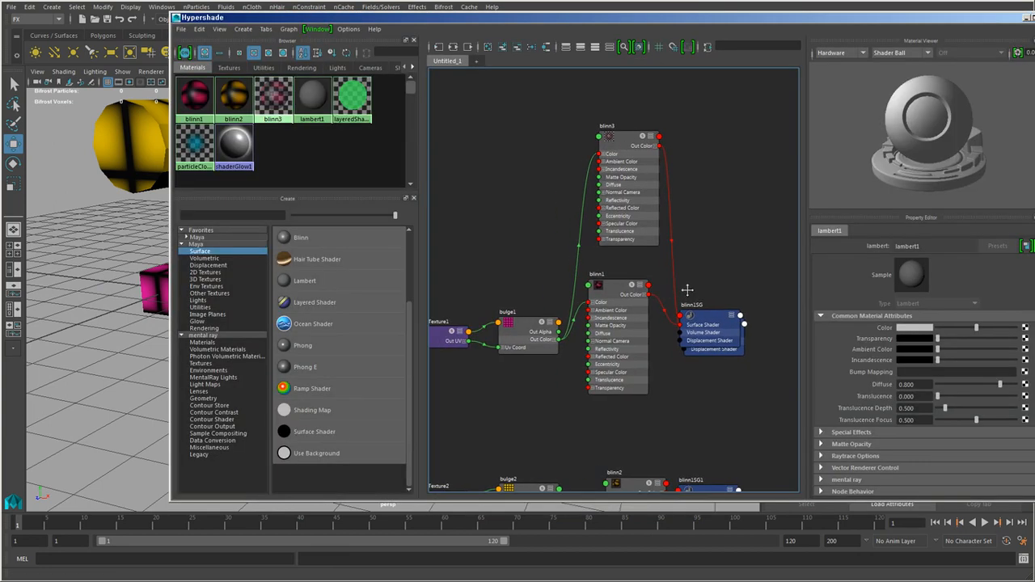
{"action": "middle_click_drag", "start_coordinate": [687, 290], "coordinate": [712, 281], "text": "alt"}
{"action": "middle_click_drag", "start_coordinate": [602, 378], "coordinate": [622, 368], "text": "alt"}
{"action": "scroll", "coordinate": [623, 368], "scroll_direction": "down", "scroll_amount": 1}
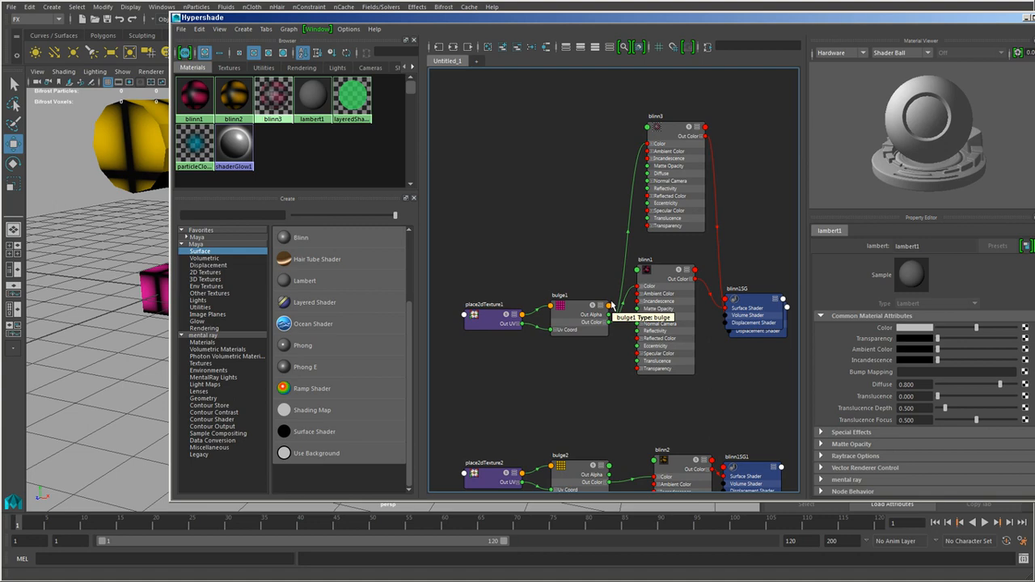
{"action": "left_click_drag", "start_coordinate": [666, 277], "coordinate": [678, 320]}
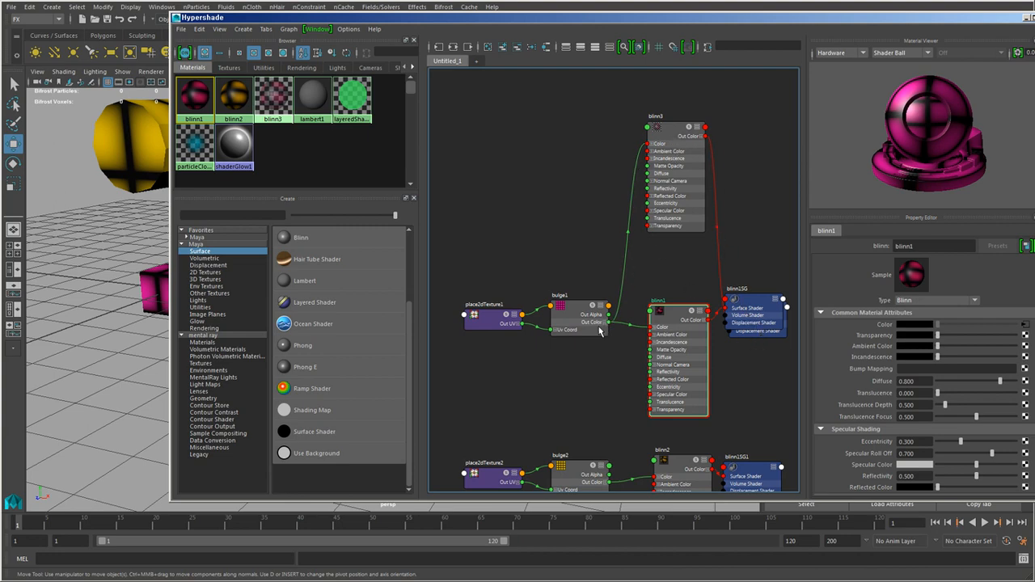
{"action": "left_click", "coordinate": [746, 313]}
{"action": "left_click_drag", "start_coordinate": [746, 312], "coordinate": [744, 207]}
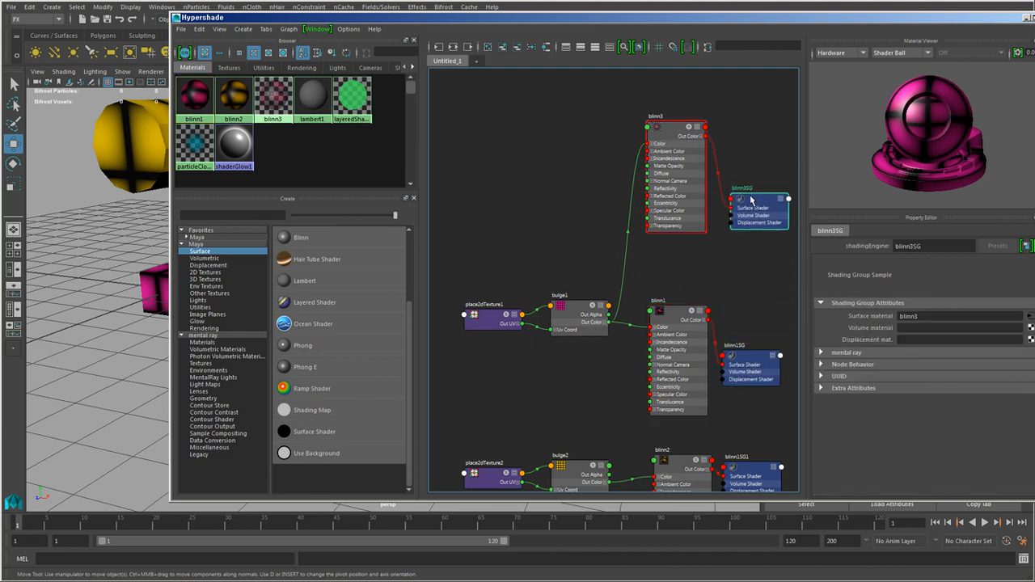
- Duplicate the blinn3 material using the Without Network option
{"action": "left_click", "coordinate": [660, 129]}
{"action": "left_click", "coordinate": [199, 29]}
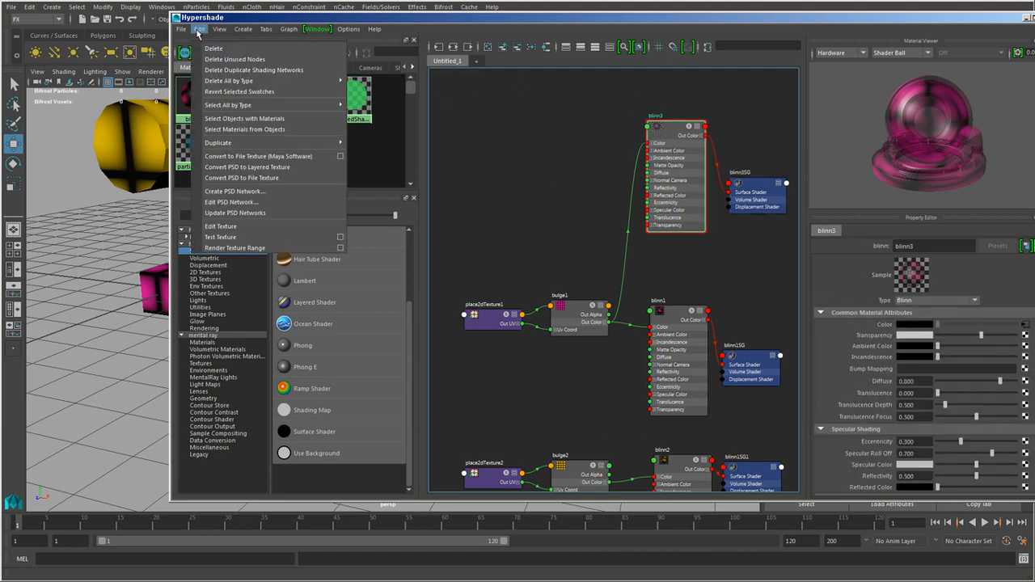
{"action": "mouse_move", "coordinate": [242, 142]}
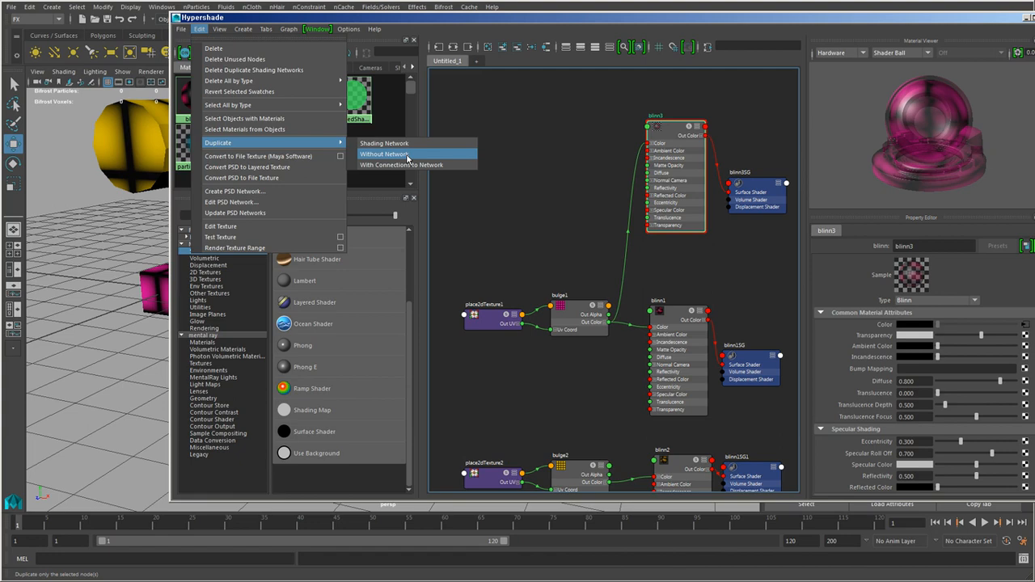
{"action": "left_click", "coordinate": [407, 158]}
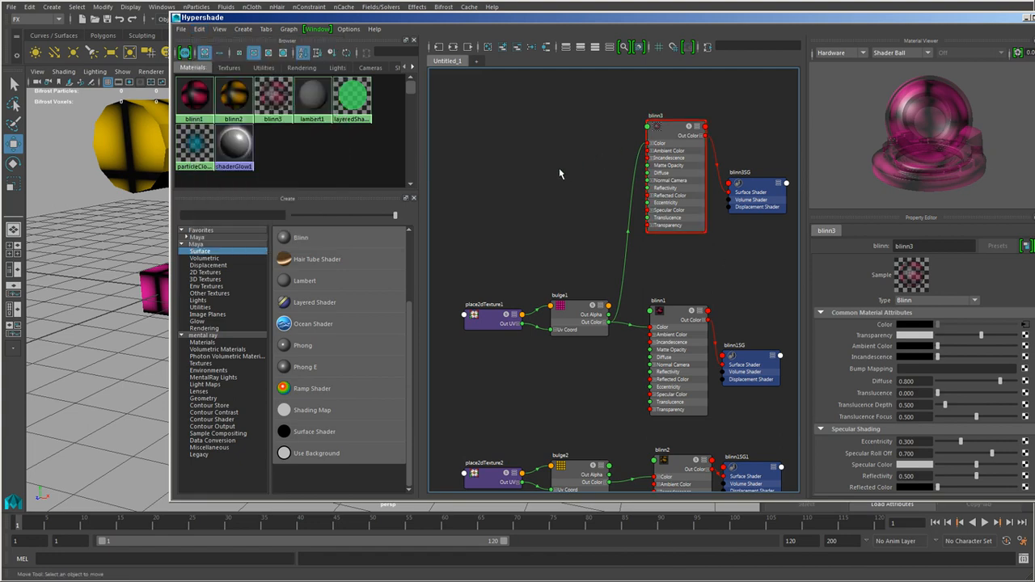